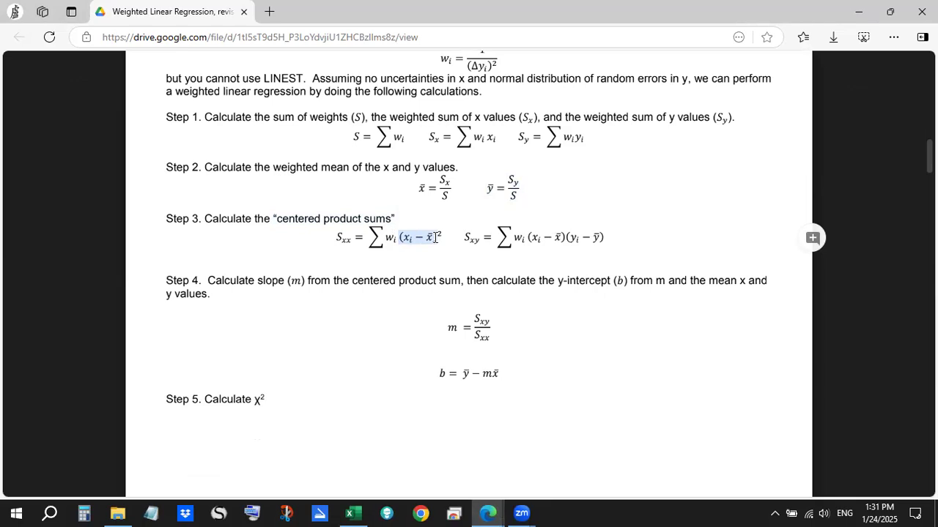
# Step: Examine the Sxx centered product sum formula in Step 3 of the handout, including its weight and squared-deviation terms
pyautogui.moveTo(435, 236); pyautogui.dragTo(398, 242)
pyautogui.click(398, 241)
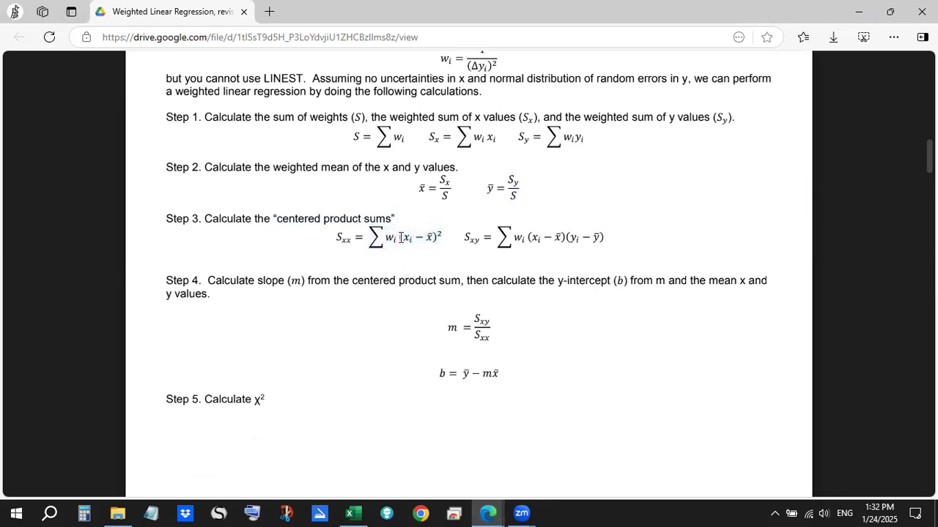
pyautogui.moveTo(440, 236); pyautogui.dragTo(394, 237)
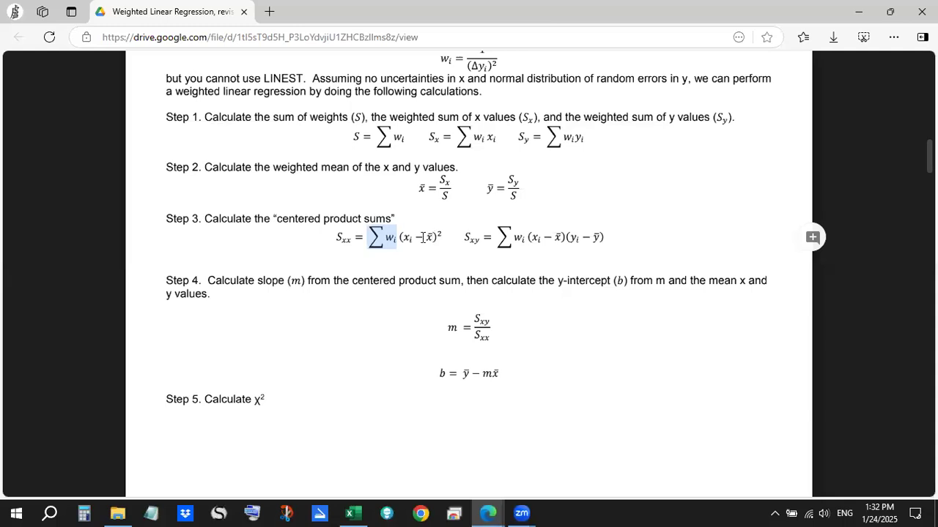
pyautogui.click(388, 239)
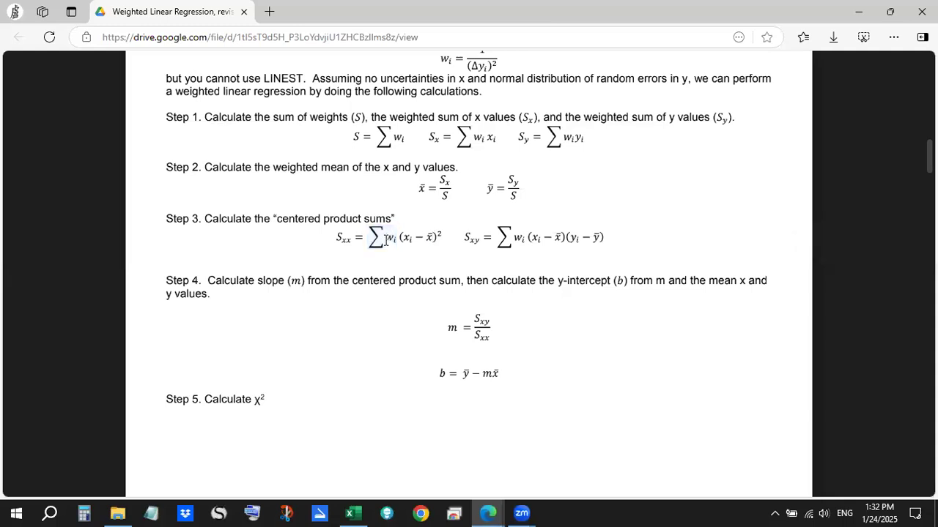
pyautogui.moveTo(369, 239); pyautogui.dragTo(435, 238)
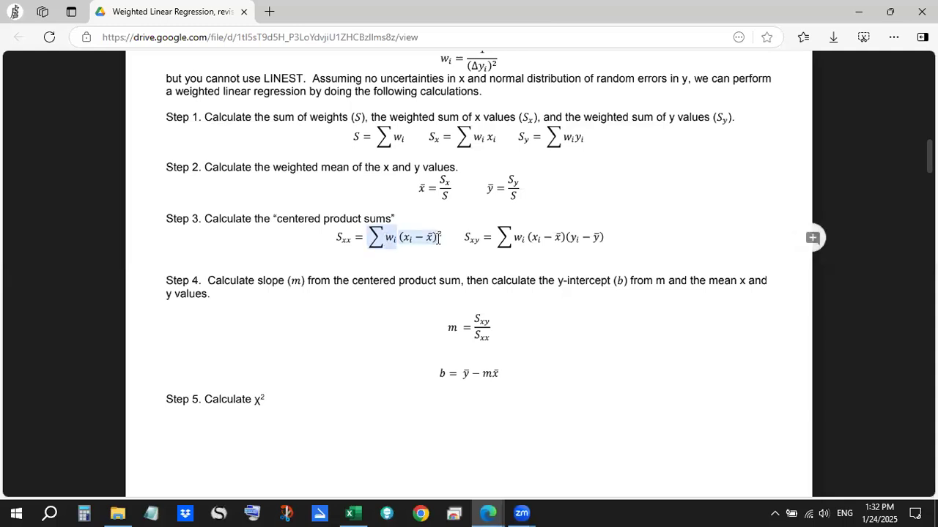
pyautogui.click(437, 259)
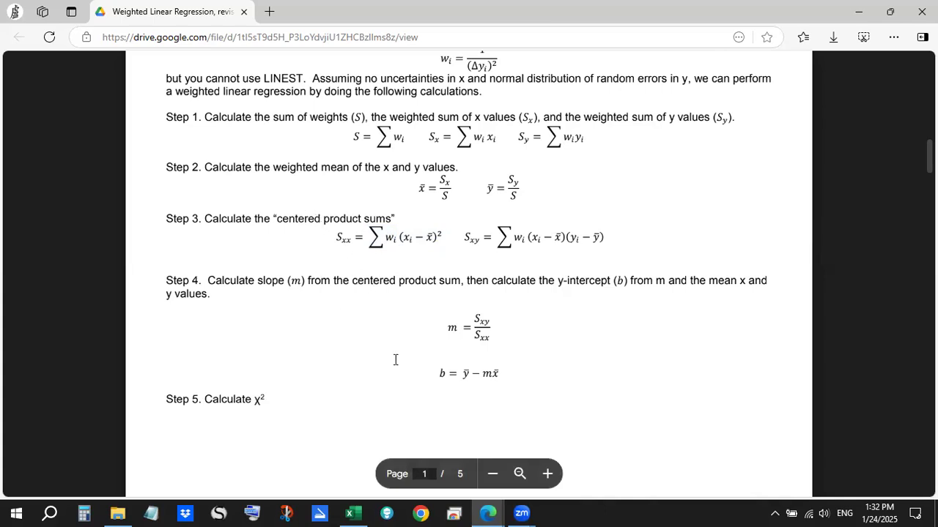
# Step: Switch to the Excel workbook and start a SUMPRODUCT formula in Sxx cell B16 with the weights C4:C7 as first array
pyautogui.moveTo(488, 513)
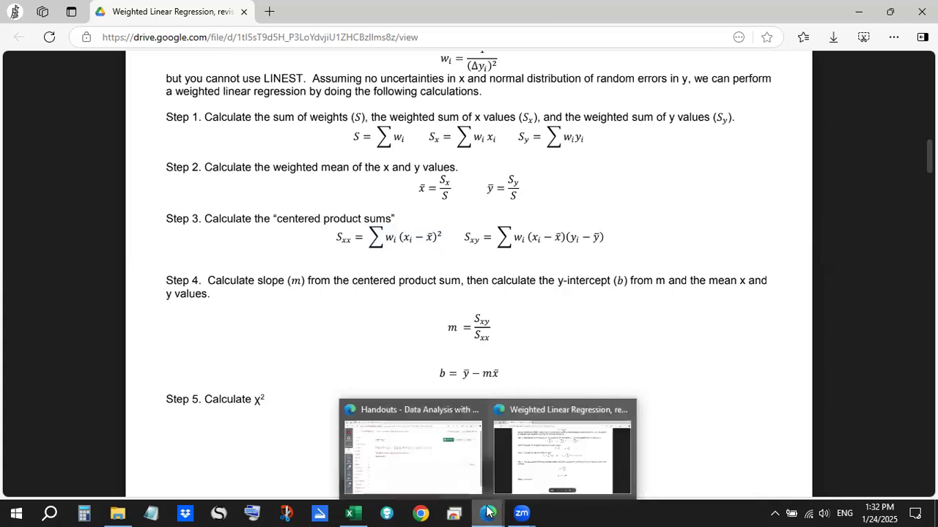
pyautogui.click(350, 512)
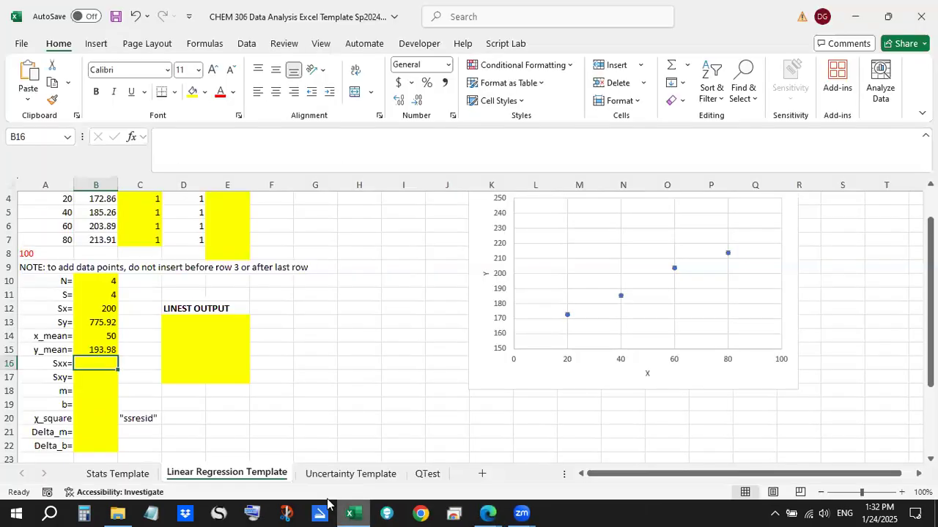
pyautogui.write('=su')
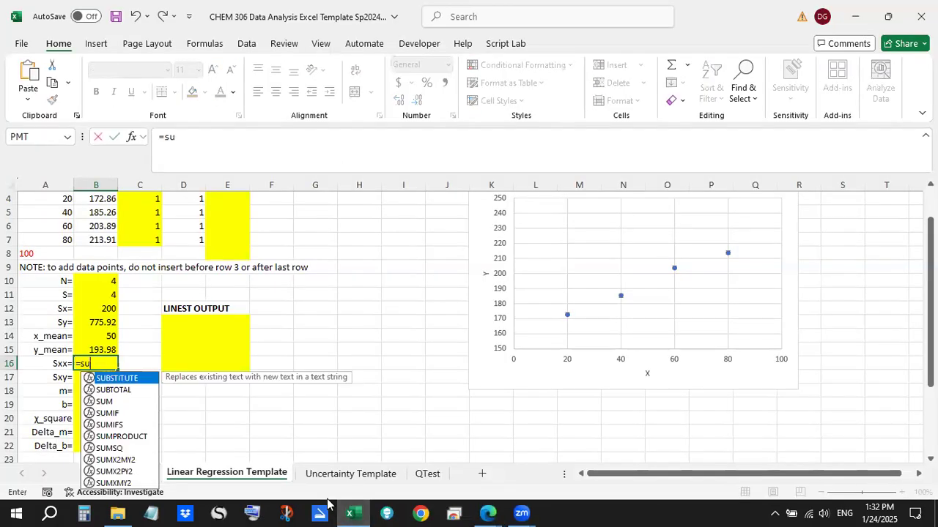
pyautogui.write('mproduct(')
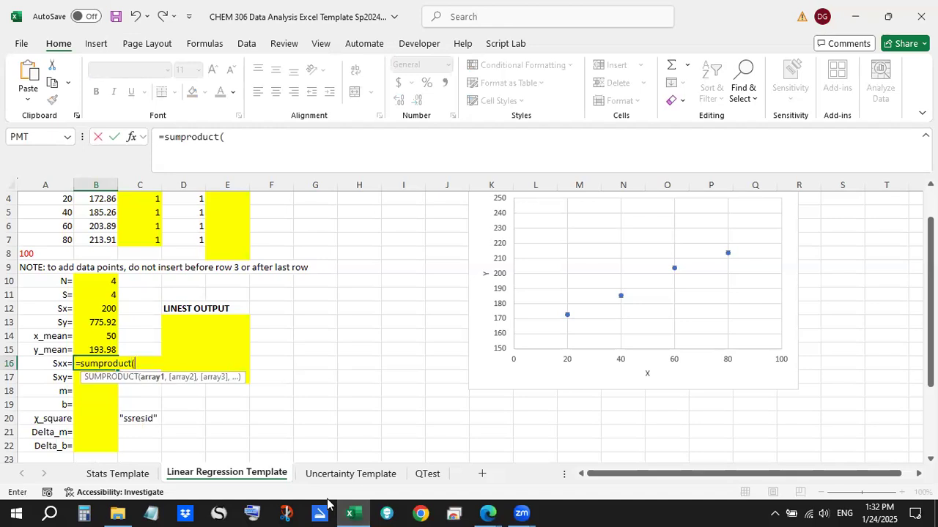
pyautogui.scroll(1, 151, 242)
pyautogui.moveTo(151, 242); pyautogui.dragTo(160, 286)
pyautogui.write(',')
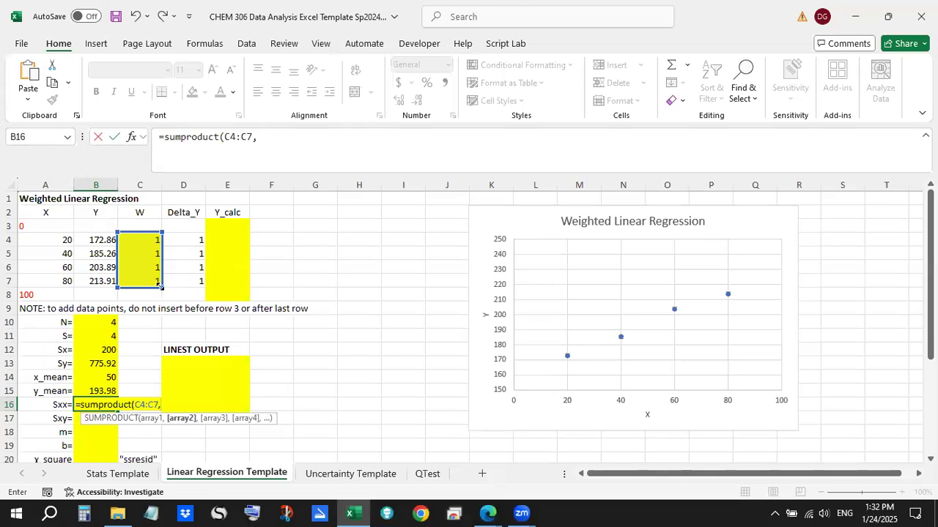
# Step: Complete the Sxx formula with the squared x deviations (A4:A7-$B$14)^2 as second array and enter it
pyautogui.write('(')
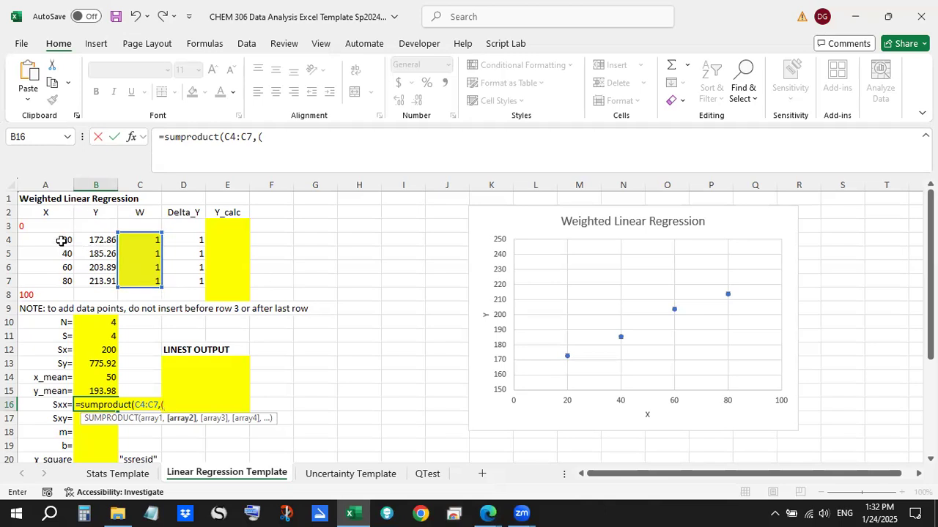
pyautogui.moveTo(61, 240); pyautogui.dragTo(51, 282)
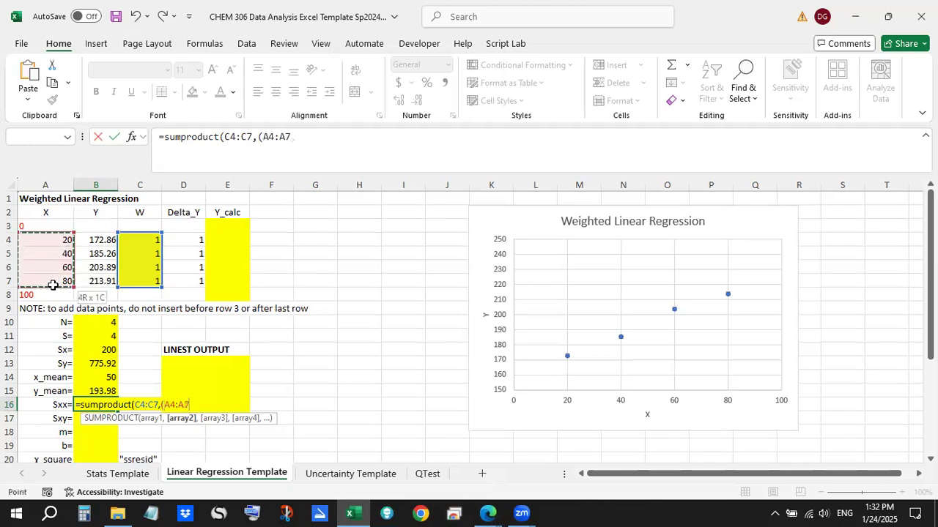
pyautogui.write('-')
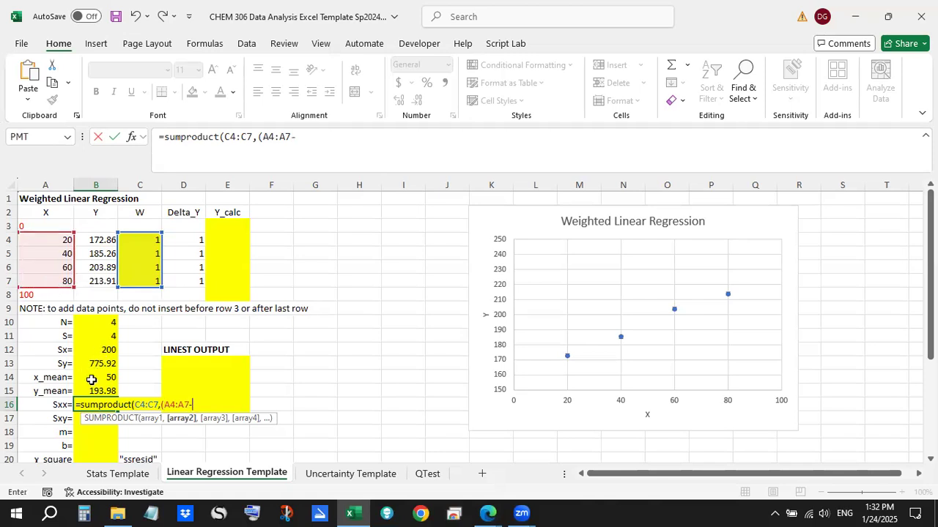
pyautogui.click(92, 380)
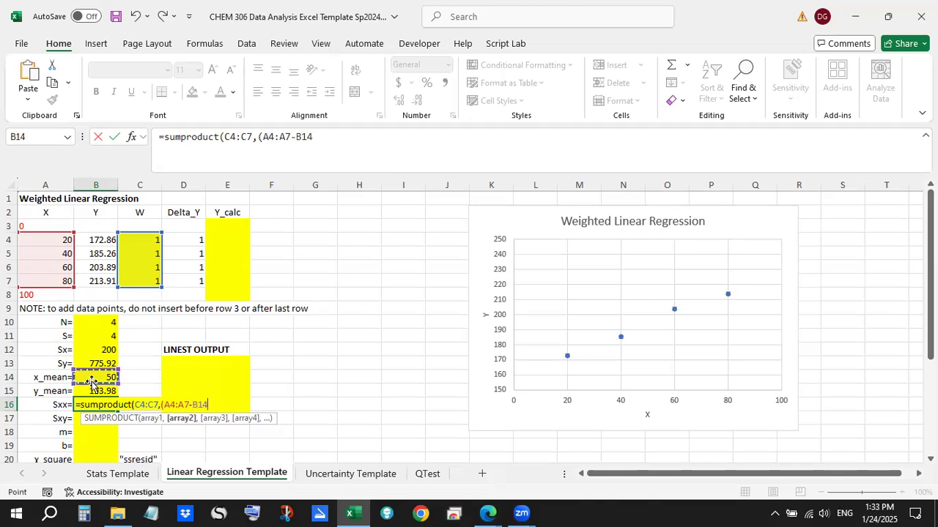
pyautogui.press('F4')
pyautogui.write(')^2')
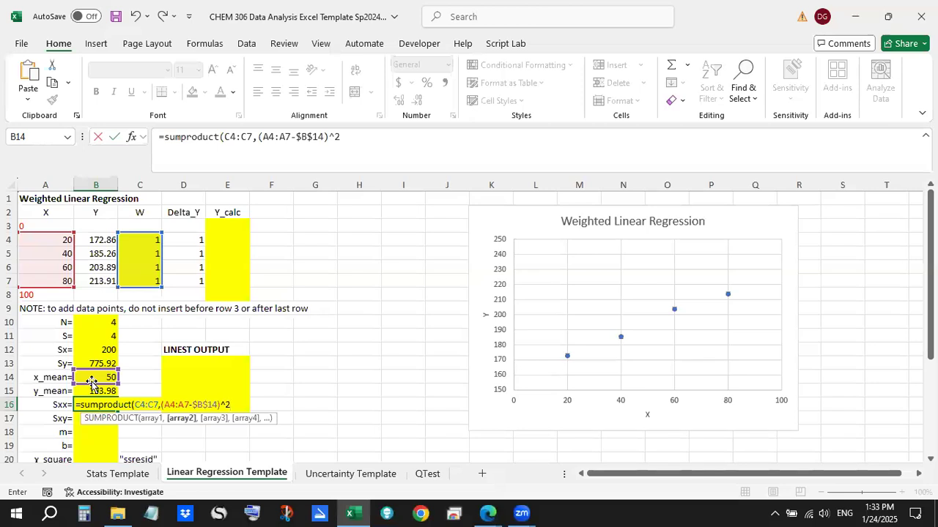
pyautogui.write(')')
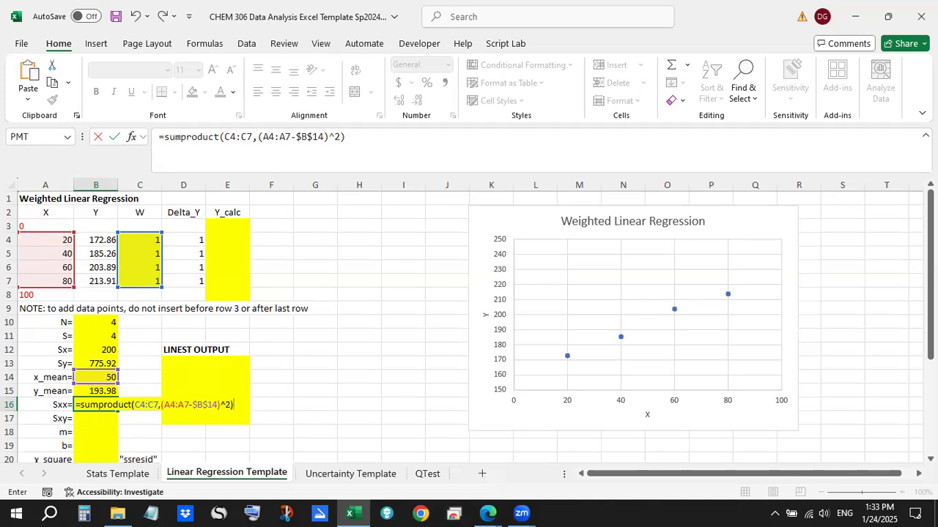
pyautogui.press('Return')
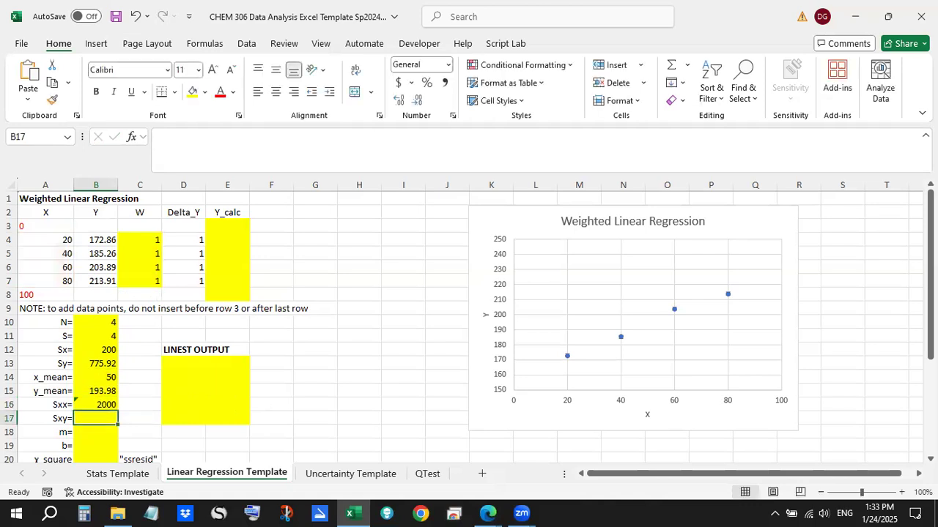
# Step: Ignore the omitted-adjacent-cells error on Sxx cell B16 and select Sxy cell B17
pyautogui.press('Up')
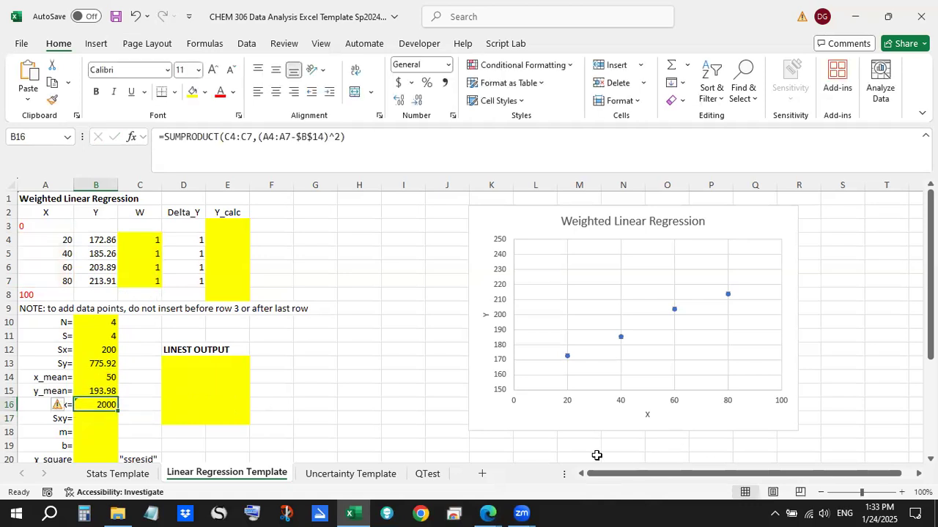
pyautogui.click(67, 405)
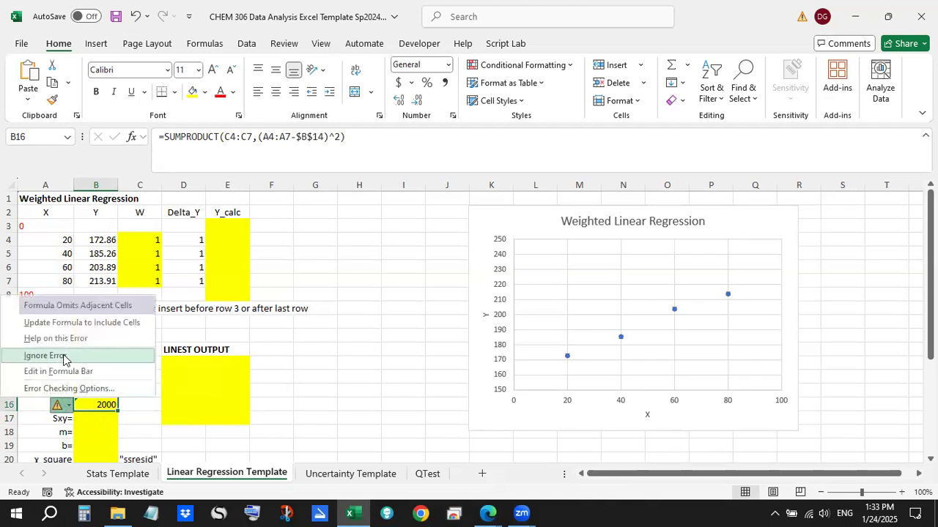
pyautogui.click(64, 357)
pyautogui.click(95, 418)
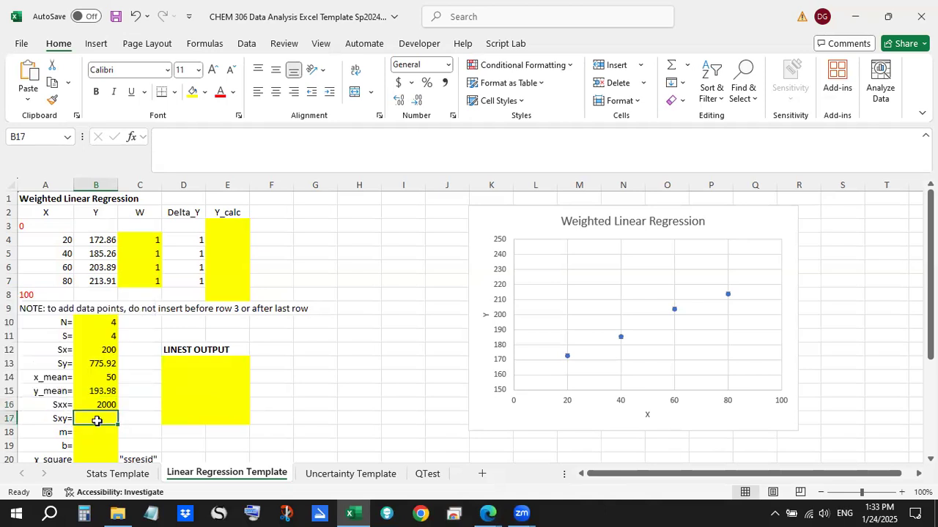
# Step: Switch to the Weighted Linear Regression handout in Edge and examine the Sxy formula's weight and x and y deviation terms
pyautogui.scroll(-1, 315, 385)
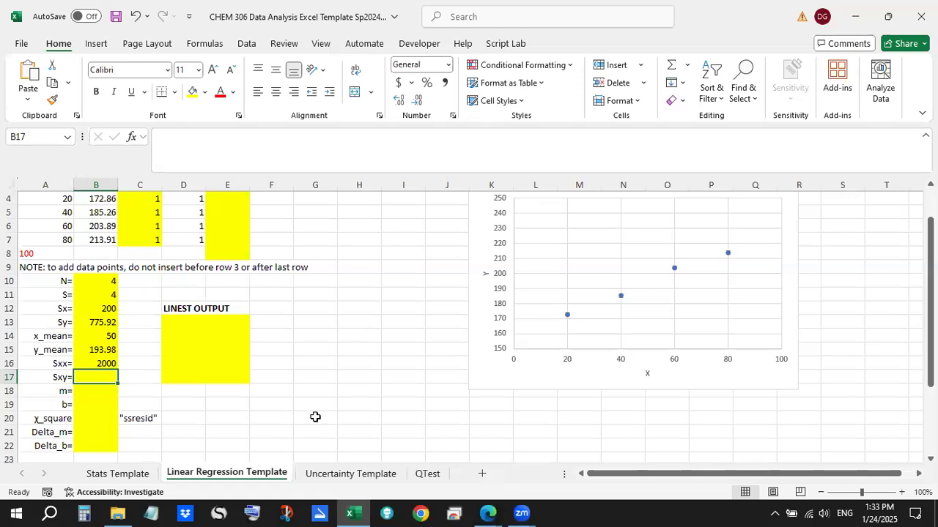
pyautogui.click(489, 513)
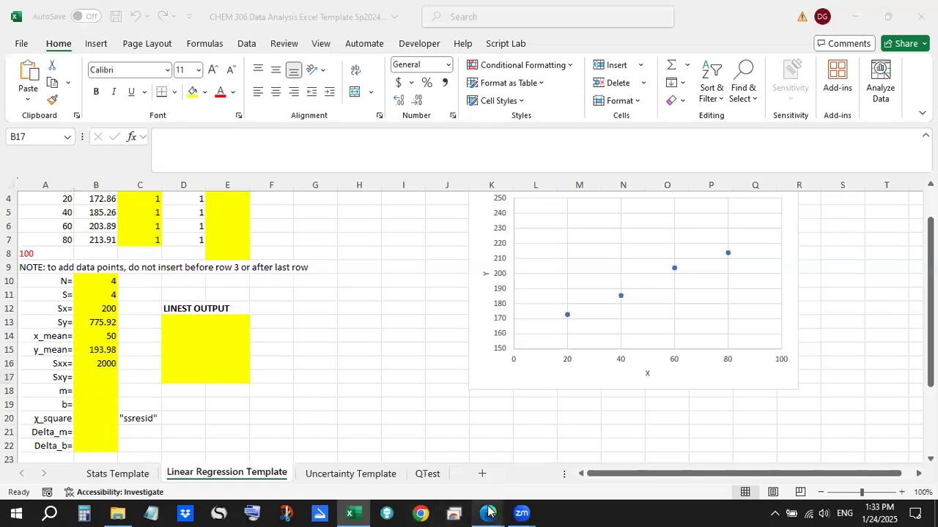
pyautogui.click(557, 456)
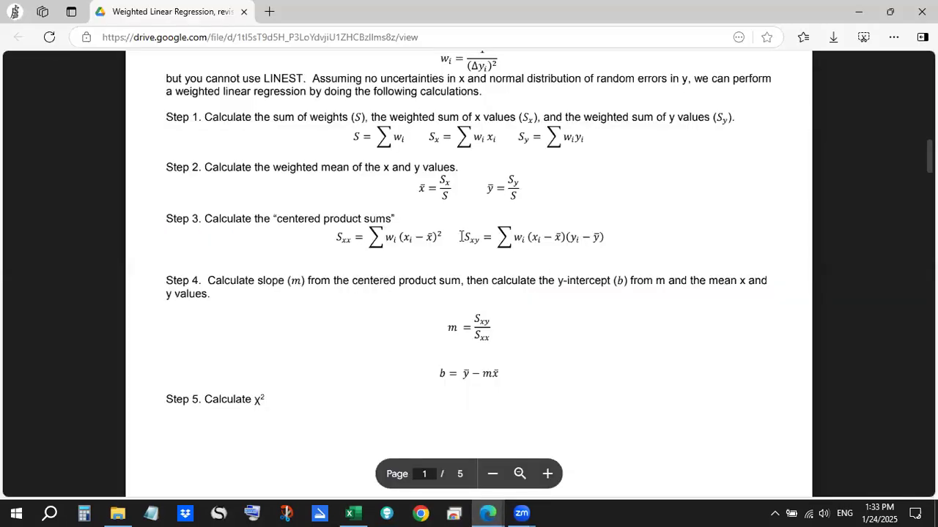
pyautogui.moveTo(463, 236); pyautogui.dragTo(605, 249)
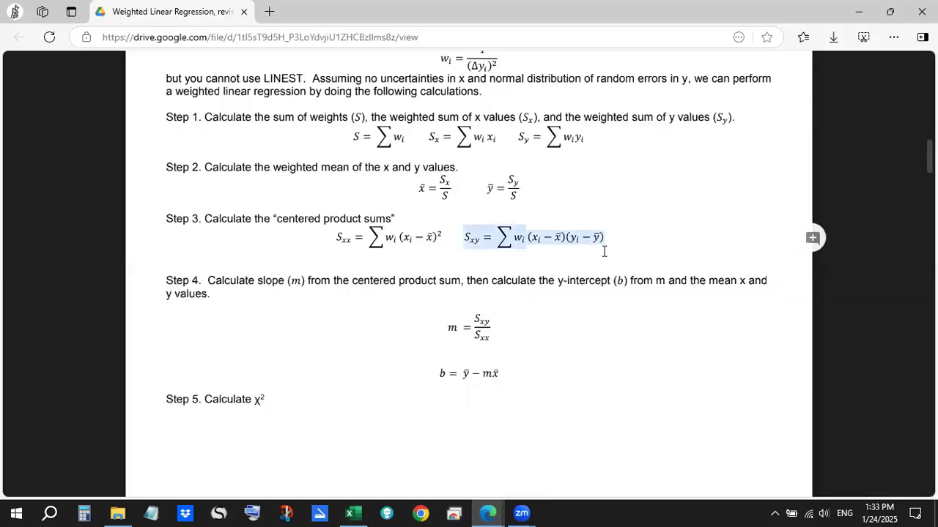
pyautogui.click(553, 242)
pyautogui.moveTo(528, 240); pyautogui.dragTo(602, 237)
pyautogui.click(568, 237)
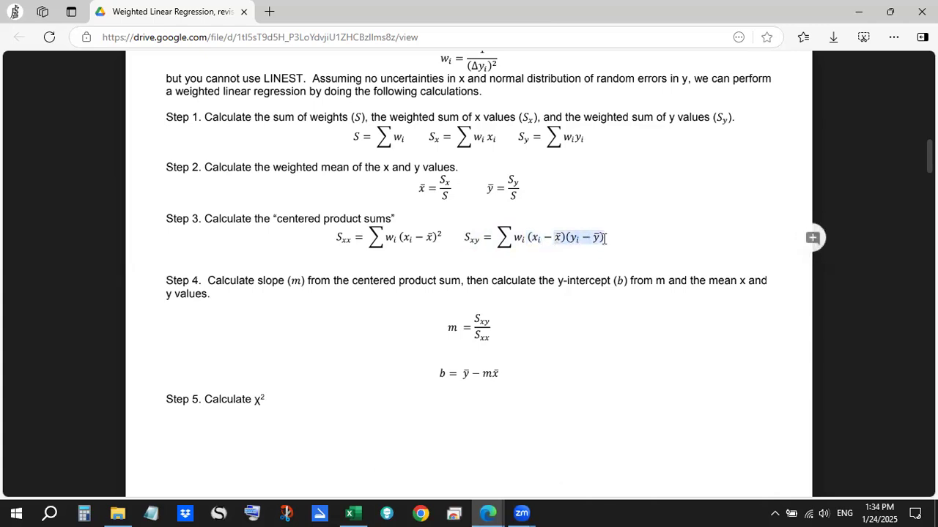
pyautogui.doubleClick(520, 240)
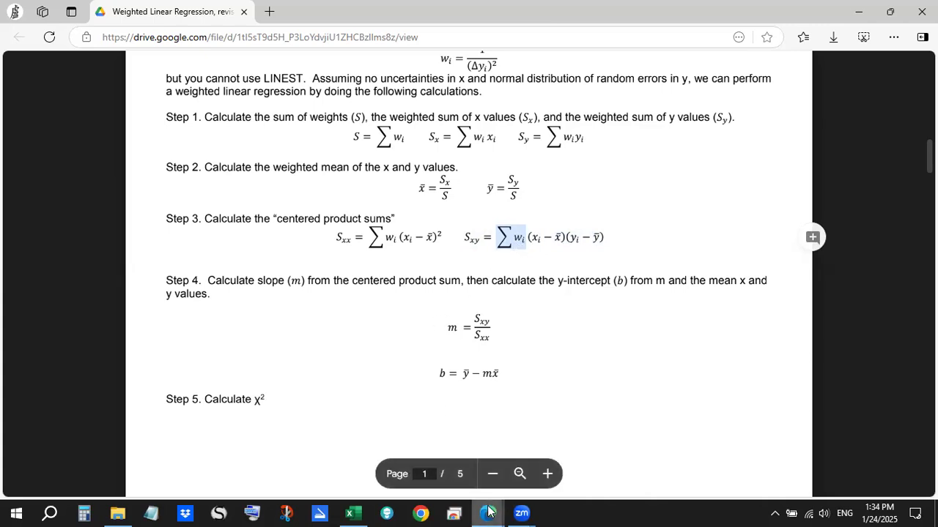
# Step: Switch back to the Excel workbook and start a SUMPRODUCT formula in B17 with the weights C4:C7 as first array
pyautogui.moveTo(489, 512)
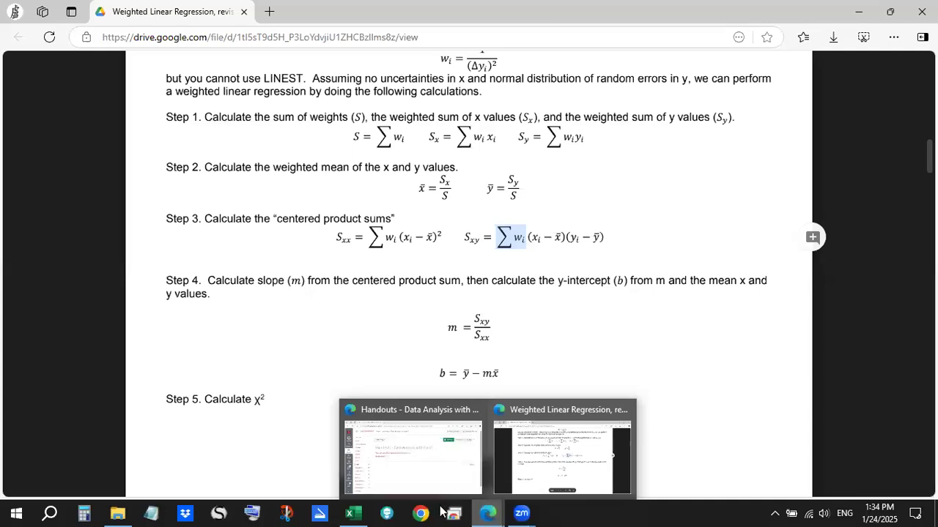
pyautogui.moveTo(358, 512)
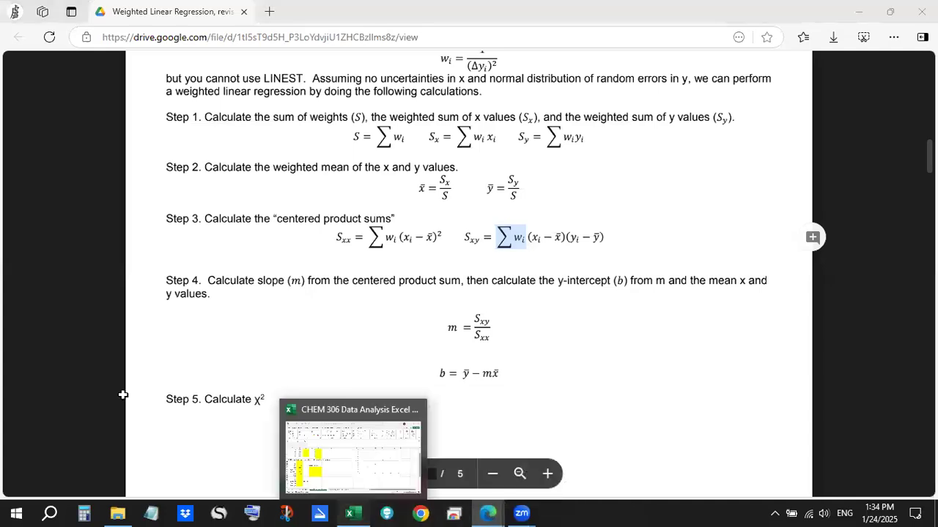
pyautogui.hotkey('alt', 'Tab')
pyautogui.write('=')
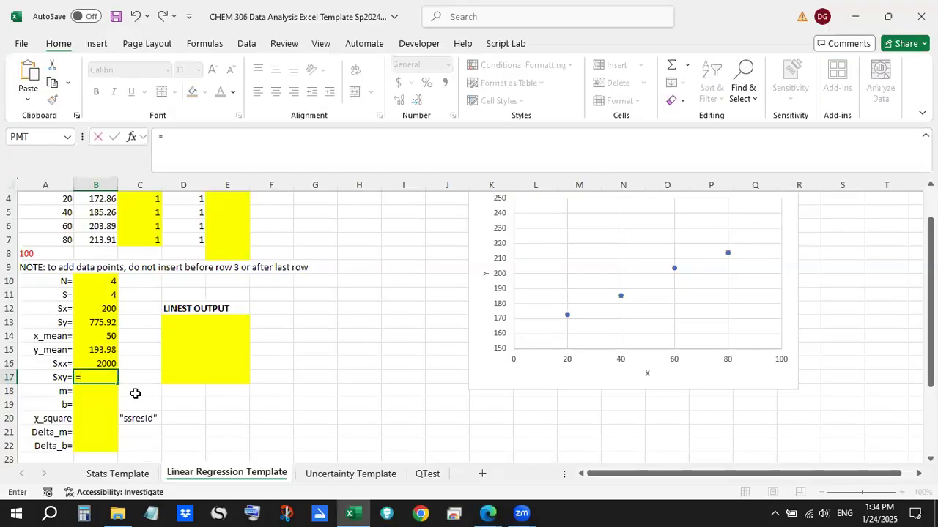
pyautogui.write('SUMP')
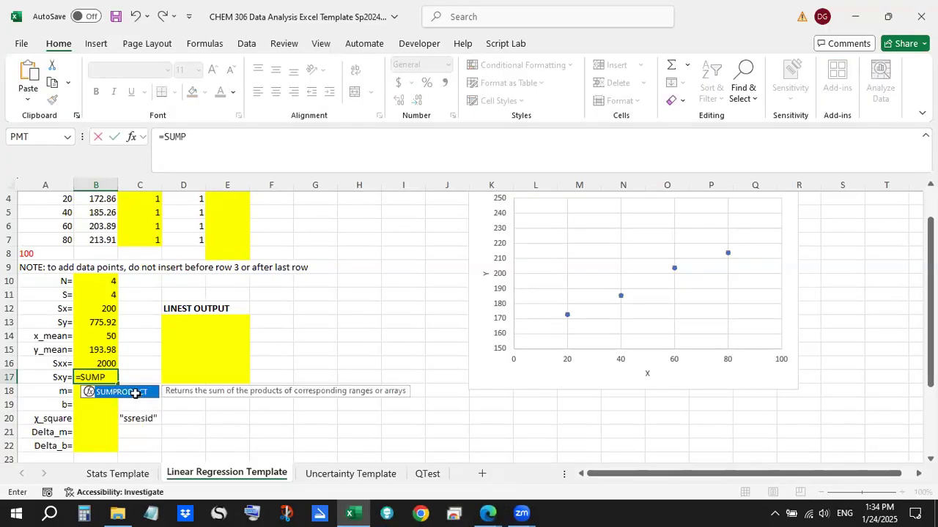
pyautogui.write('RODUCT(')
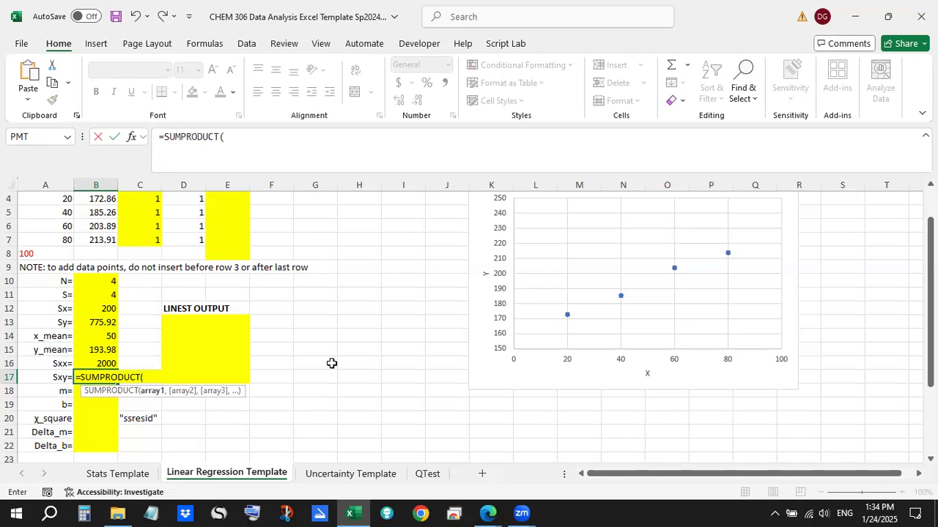
pyautogui.scroll(1, 183, 326)
pyautogui.moveTo(146, 238); pyautogui.dragTo(130, 282)
pyautogui.write(',(')
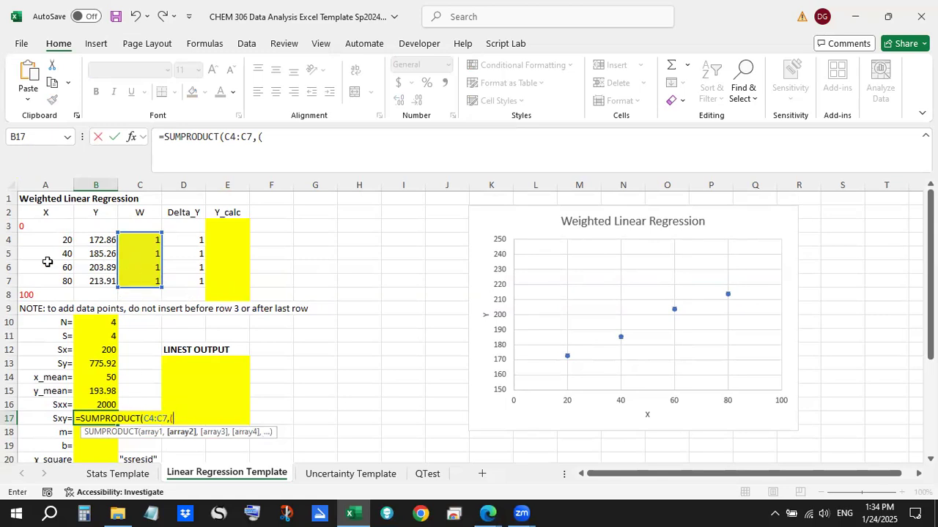
# Step: Add the x deviation term (A4:A7-$B$14) to the Sxy SUMPRODUCT formula in B17
pyautogui.moveTo(45, 245); pyautogui.dragTo(45, 273)
pyautogui.write('-')
pyautogui.click(86, 376)
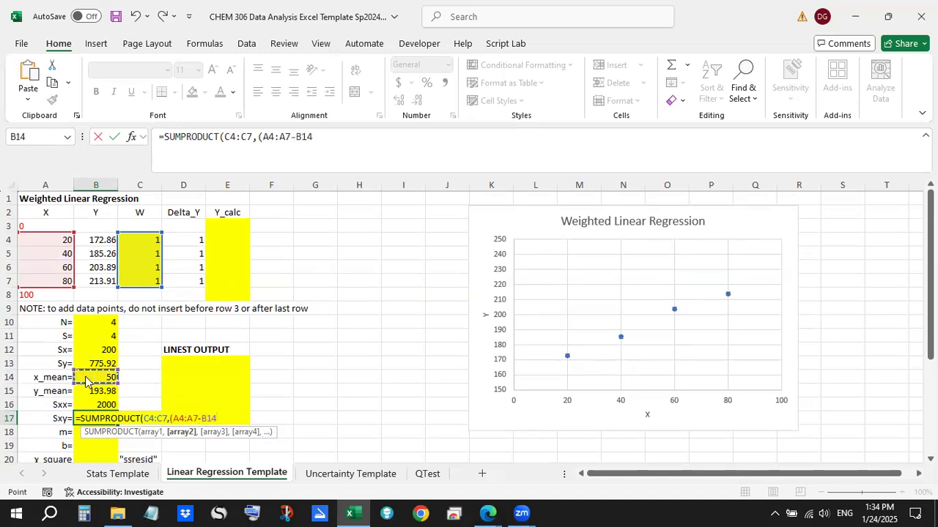
pyautogui.press('F5')
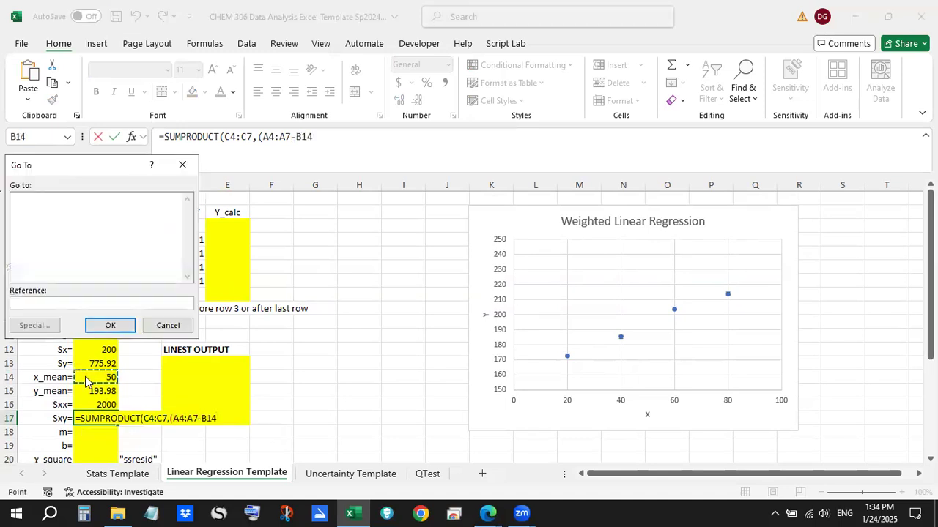
pyautogui.click(164, 327)
pyautogui.press('F4')
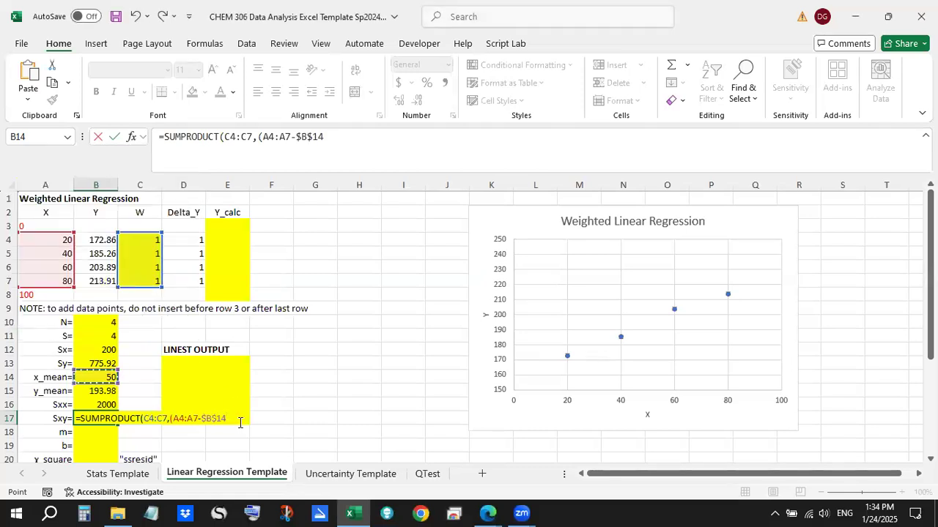
pyautogui.write(')')
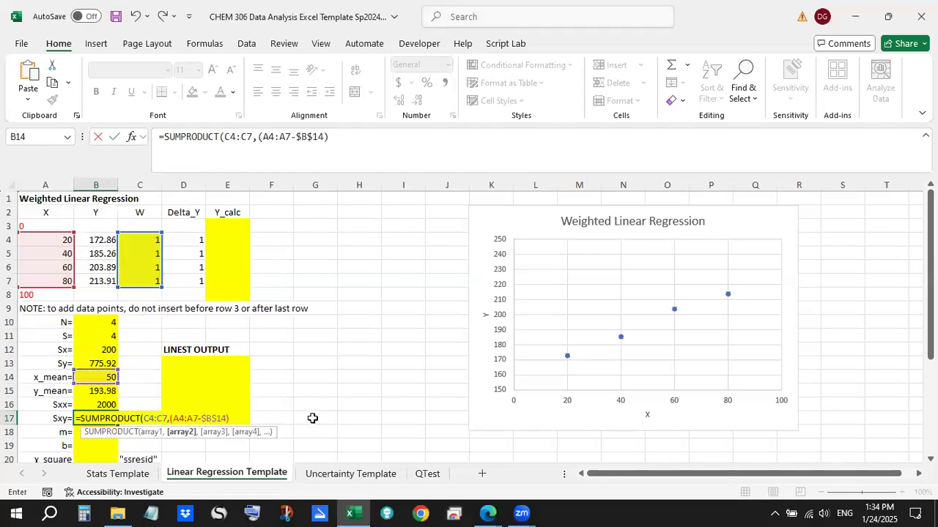
# Step: Multiply the x deviations by (B4:B7-$B$15) in the Sxy formula, close the SUMPRODUCT and enter it
pyautogui.write('*(')
pyautogui.moveTo(103, 242); pyautogui.dragTo(94, 284)
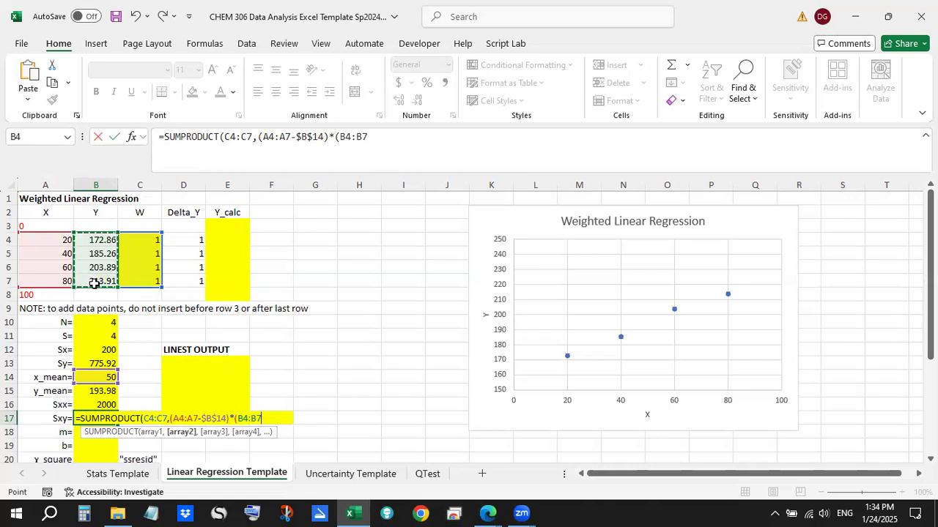
pyautogui.write('-')
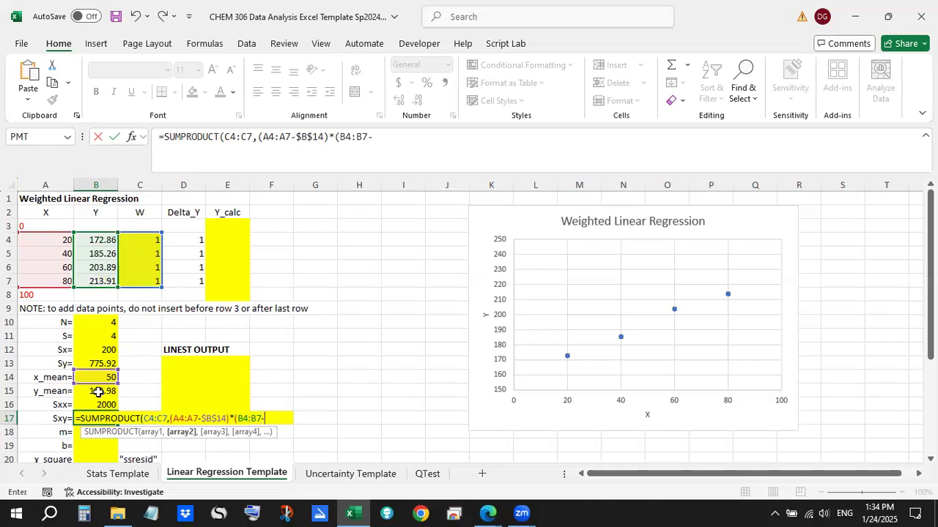
pyautogui.click(97, 393)
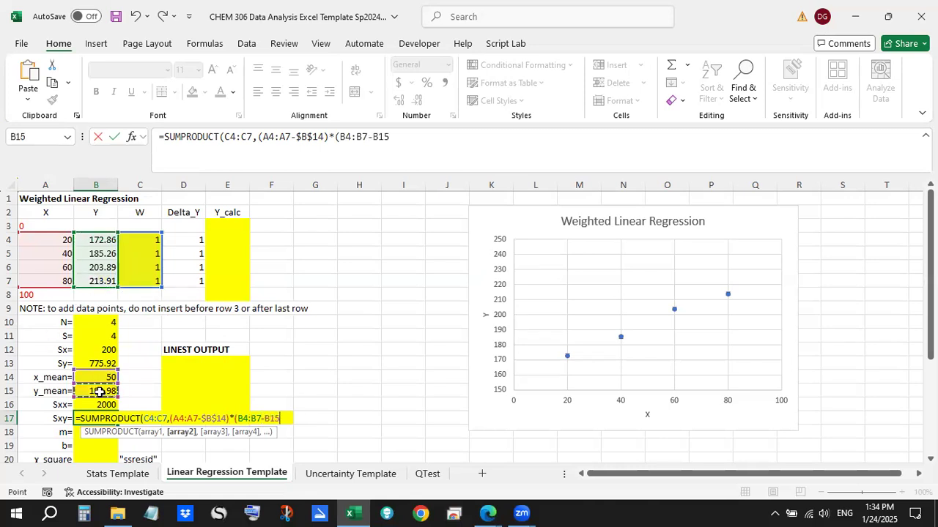
pyautogui.press('F4')
pyautogui.write(')')
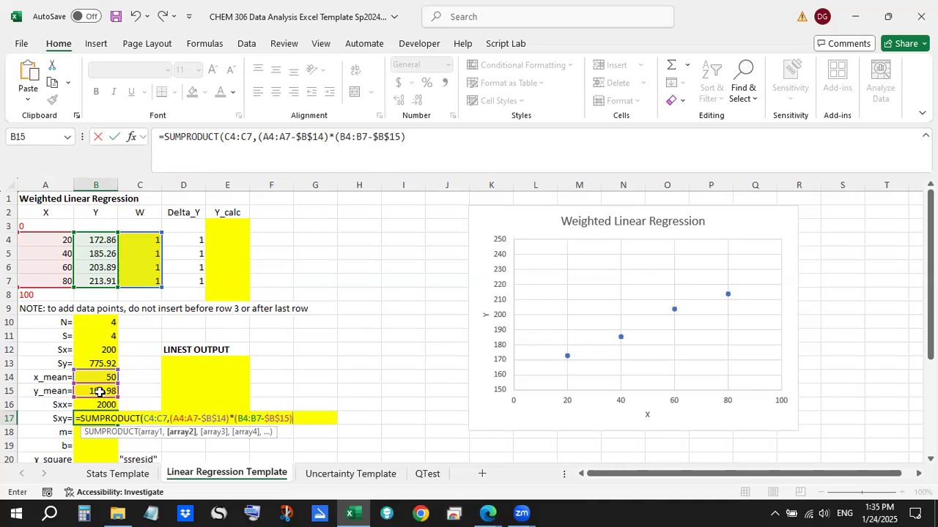
pyautogui.write(')')
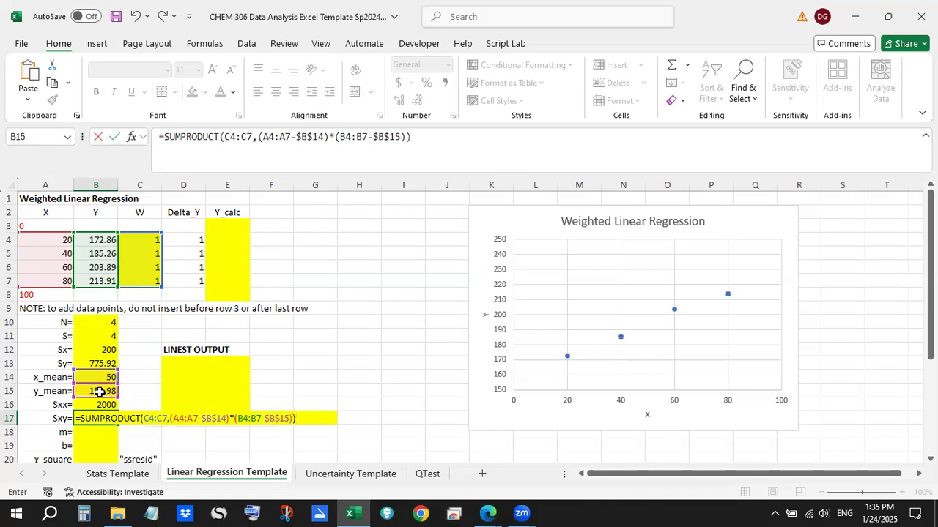
pyautogui.press('Return')
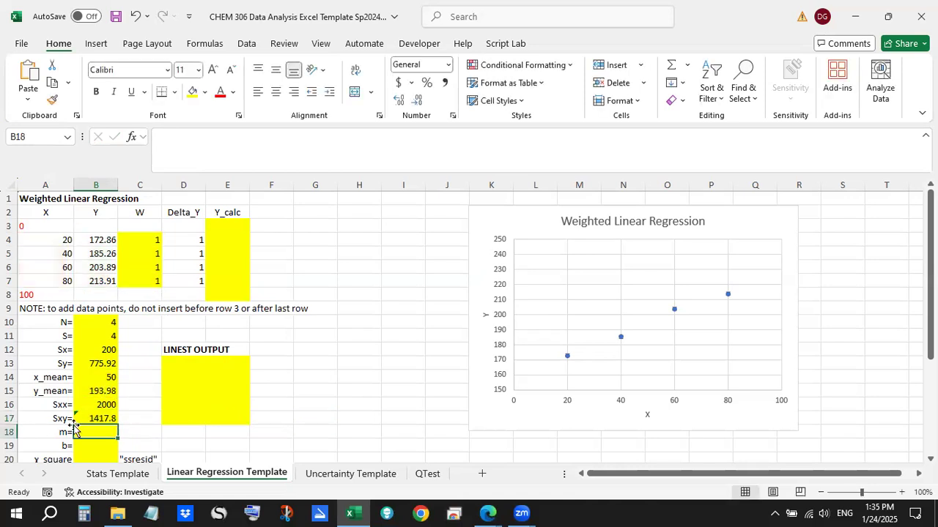
# Step: Ignore the omitted-adjacent-cells error on Sxy cell B17 and select slope cell B18
pyautogui.click(83, 418)
pyautogui.click(61, 418)
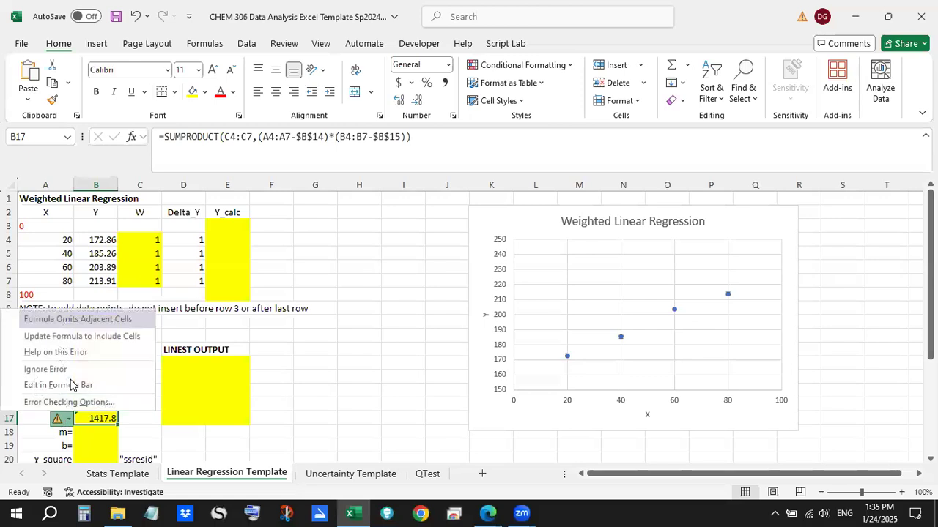
pyautogui.click(76, 370)
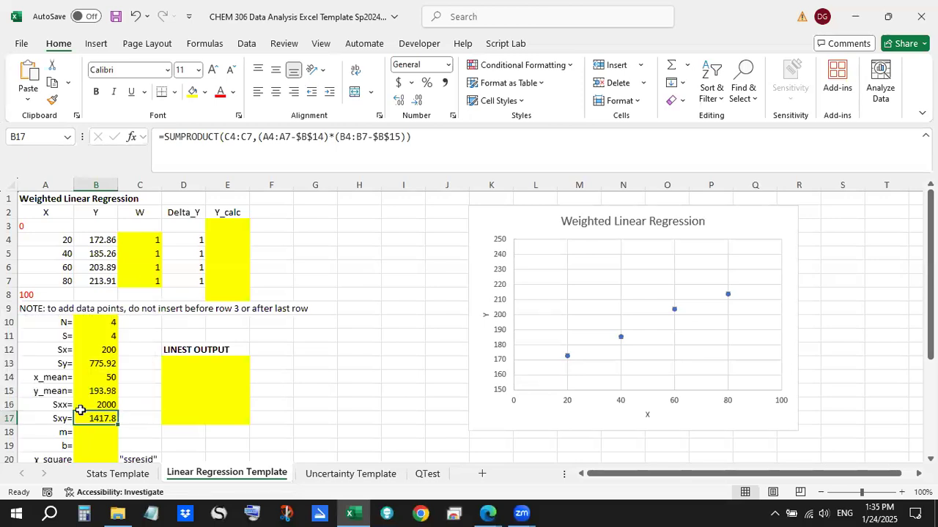
pyautogui.press('Down')
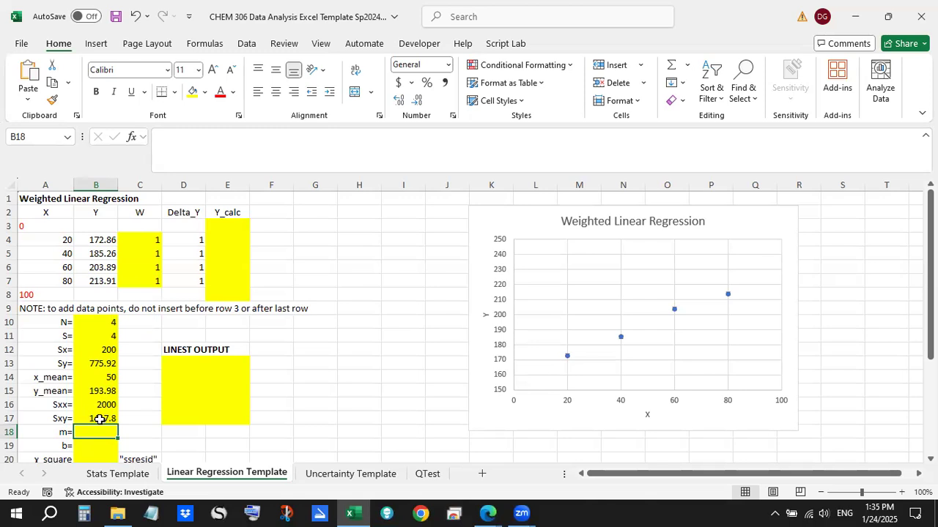
pyautogui.click(360, 402)
pyautogui.press('Left')
pyautogui.press('Left')
pyautogui.press('Left')
pyautogui.press('Left')
pyautogui.press('Left')
pyautogui.press('Left')
pyautogui.press('Down')
pyautogui.press('Down')
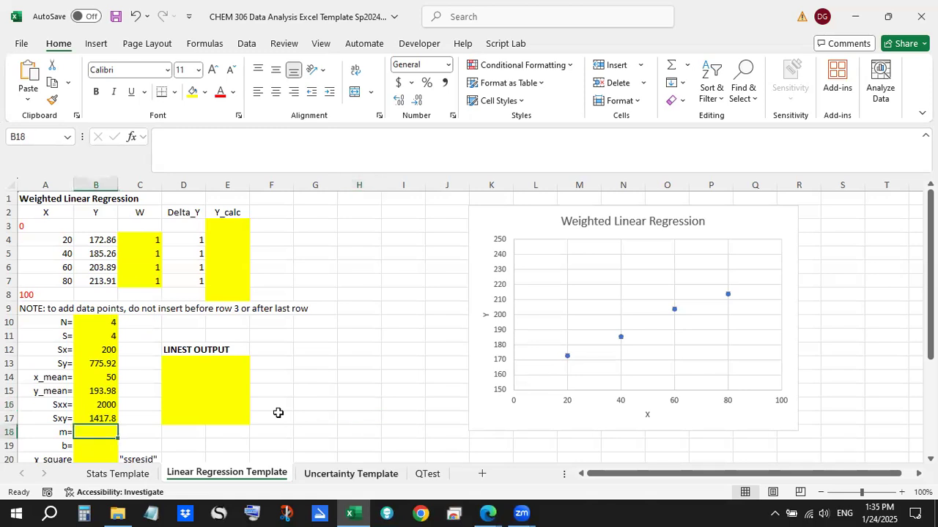
# Step: Switch to the Weighted Linear Regression handout in Edge and examine the Step 4 slope formula
pyautogui.click(487, 513)
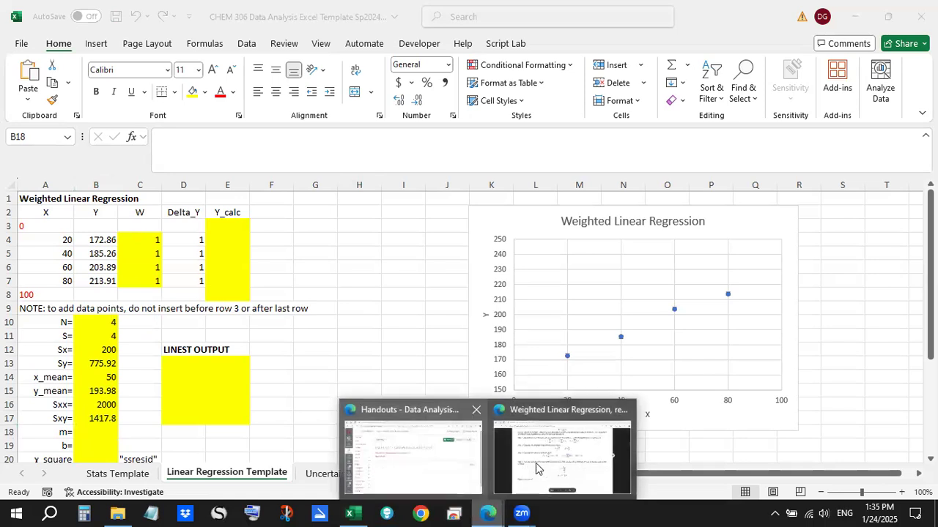
pyautogui.click(548, 471)
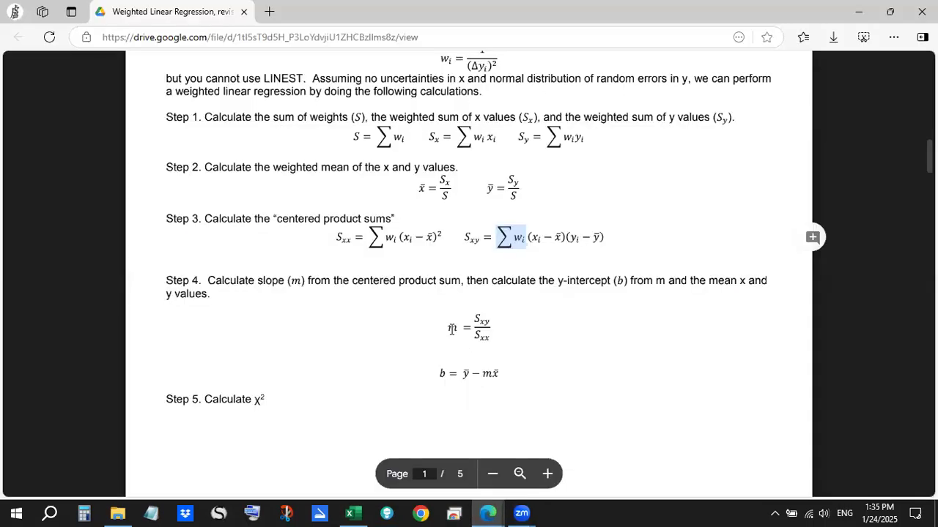
pyautogui.moveTo(452, 327); pyautogui.dragTo(488, 341)
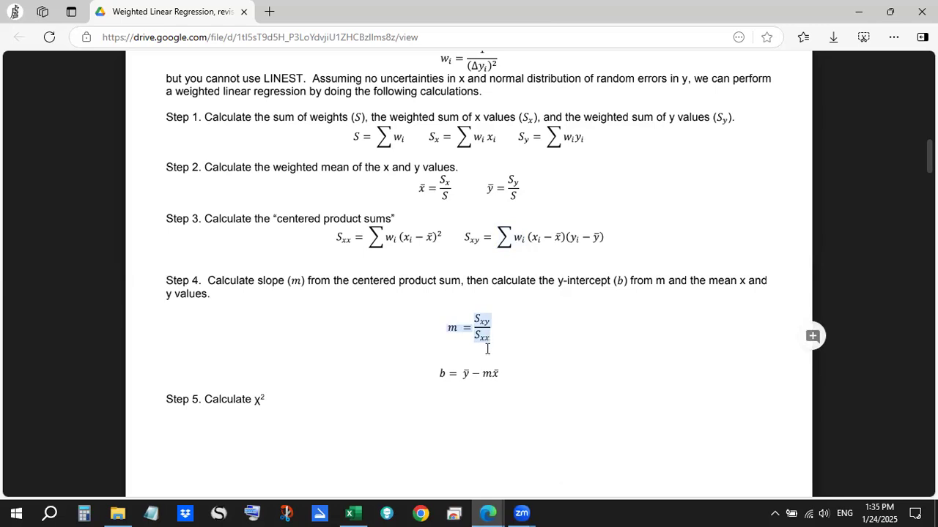
# Step: Switch back to the Excel workbook and enter the slope formula =B17/B16 in B18
pyautogui.click(353, 513)
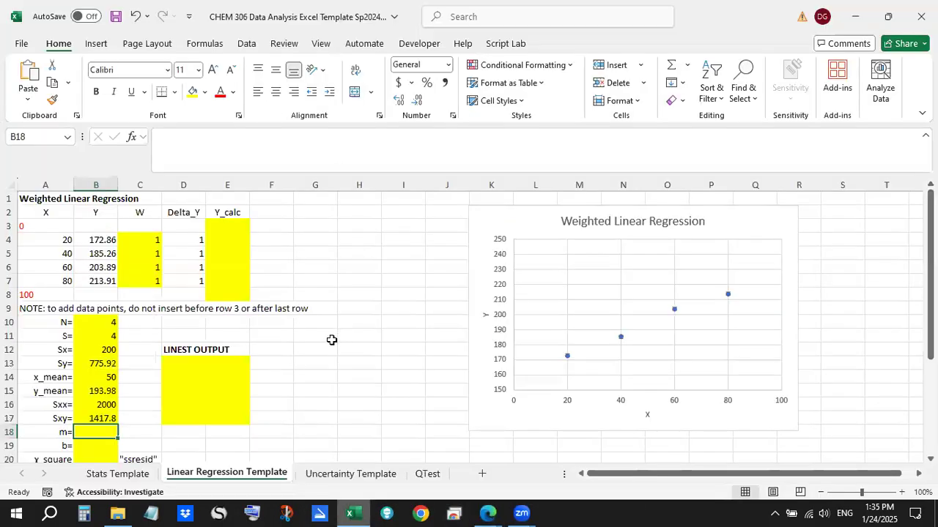
pyautogui.scroll(-2, 330, 339)
pyautogui.write('=')
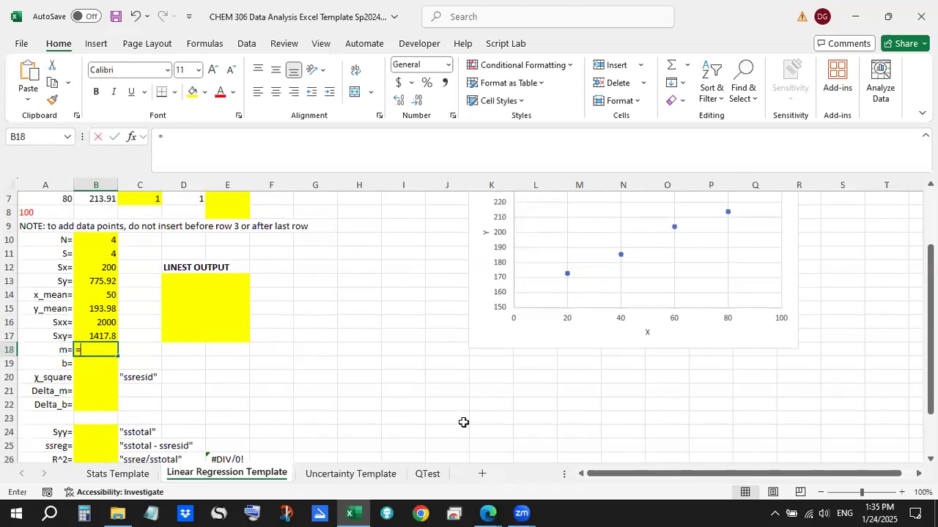
pyautogui.click(110, 336)
pyautogui.write('/')
pyautogui.click(104, 323)
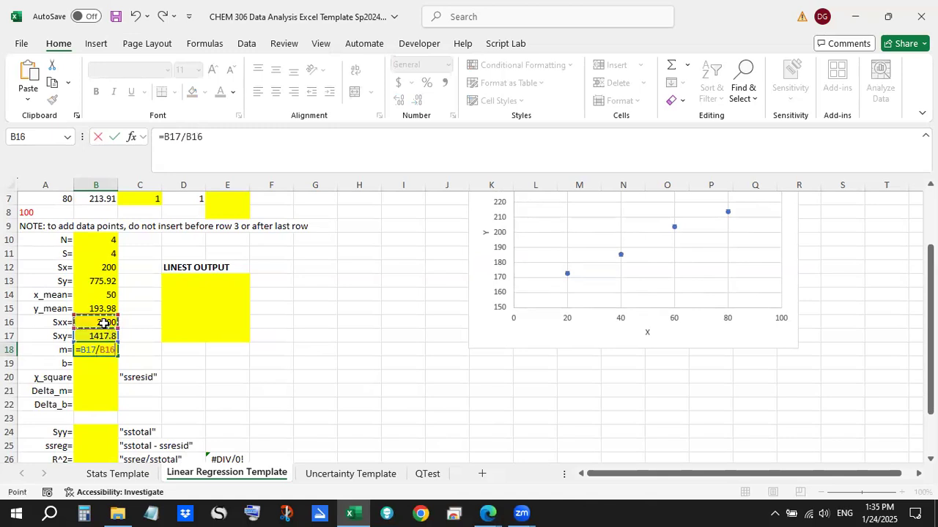
pyautogui.press('Return')
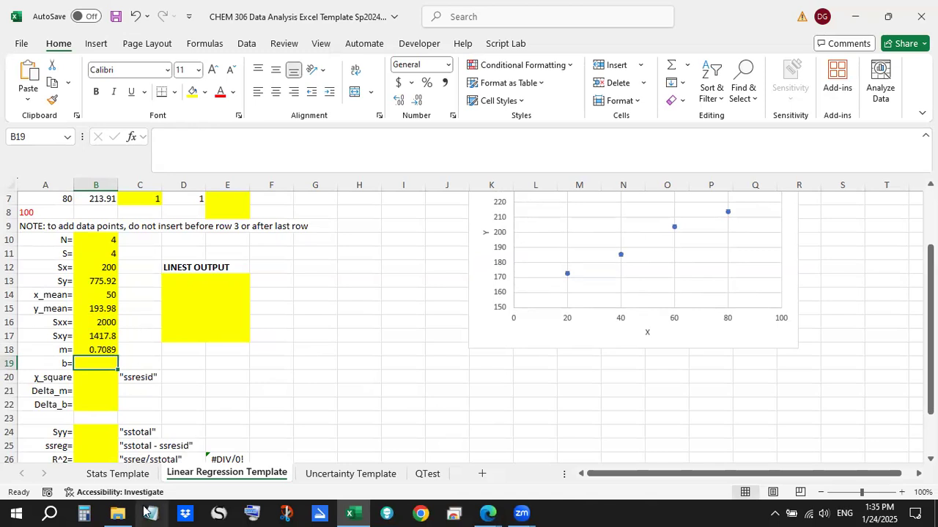
# Step: Switch to the Weighted Linear Regression handout in Edge and examine the y-intercept formula
pyautogui.moveTo(483, 513)
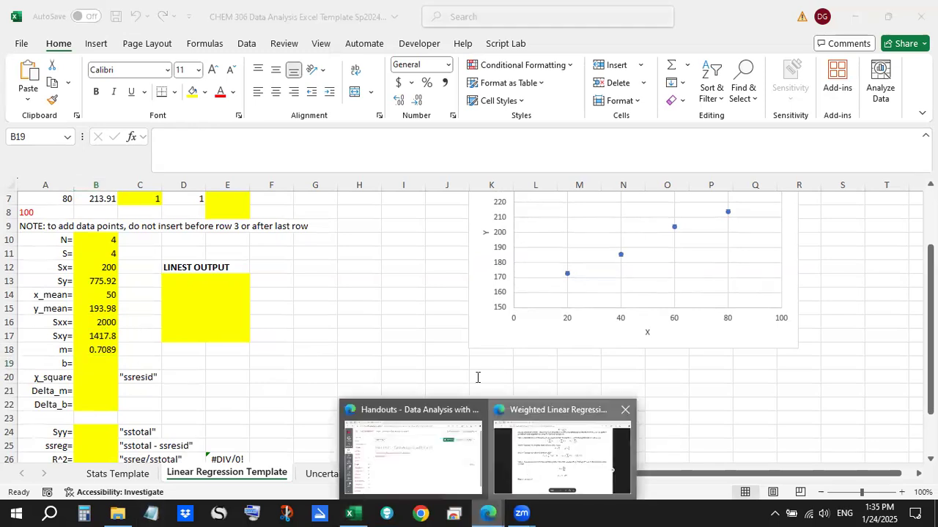
pyautogui.click(557, 436)
pyautogui.moveTo(465, 374); pyautogui.dragTo(504, 377)
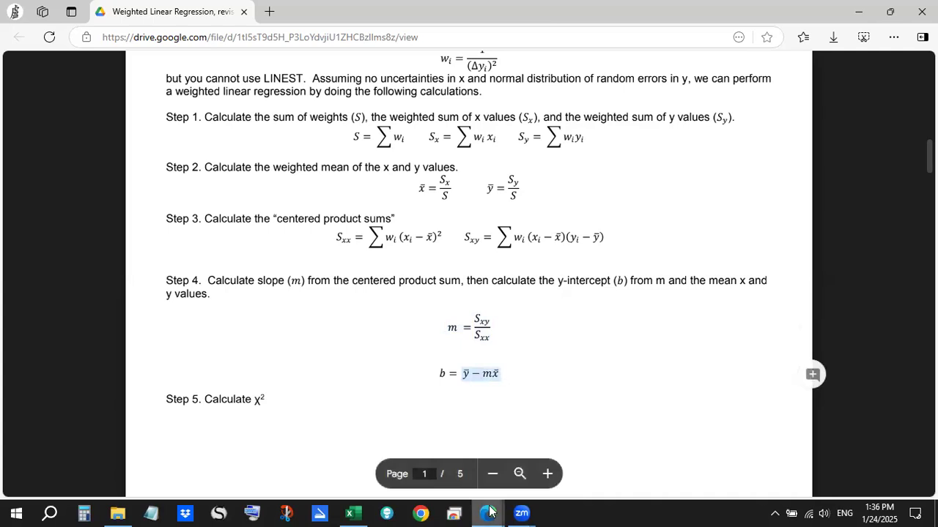
# Step: Switch back to the Excel workbook and enter the y-intercept formula =B15-B18*B14 in B19
pyautogui.moveTo(489, 512)
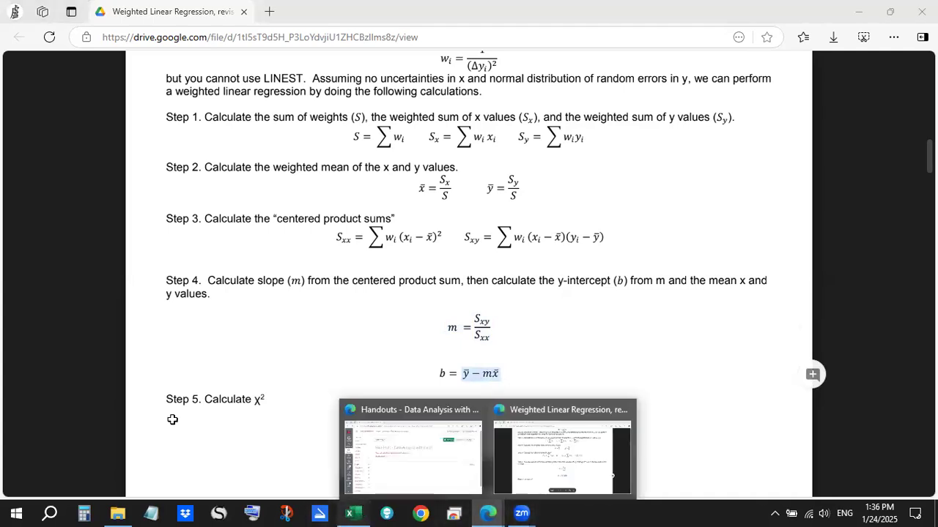
pyautogui.hotkey('alt', 'Tab')
pyautogui.write('=')
pyautogui.click(100, 309)
pyautogui.write('-')
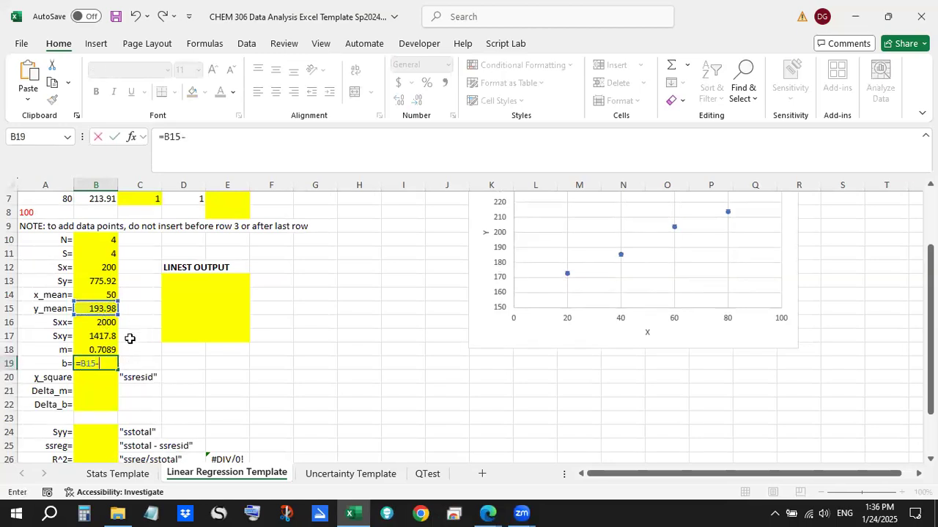
pyautogui.click(100, 351)
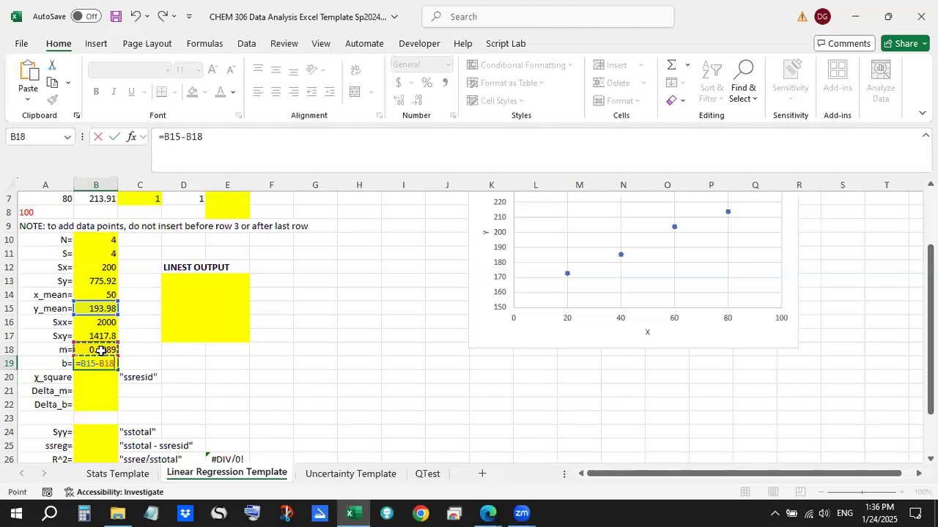
pyautogui.write('*')
pyautogui.click(88, 296)
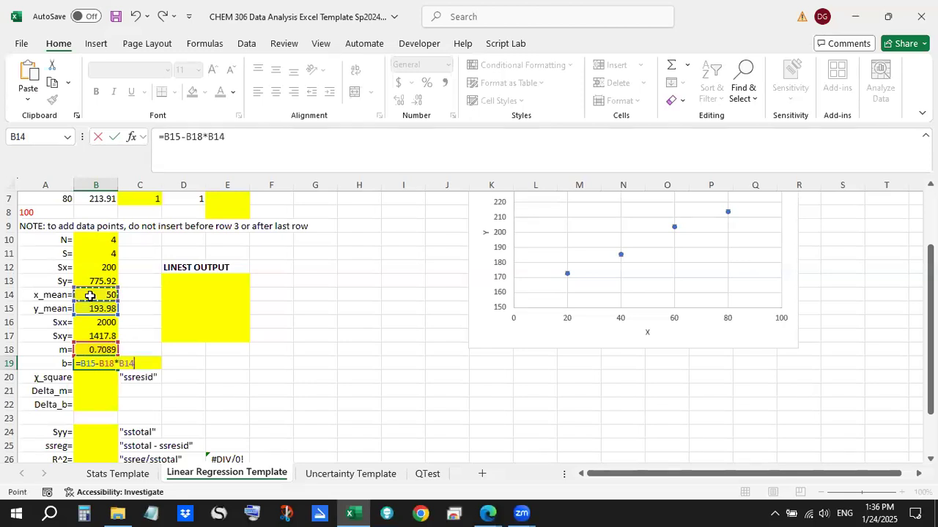
pyautogui.press('Return')
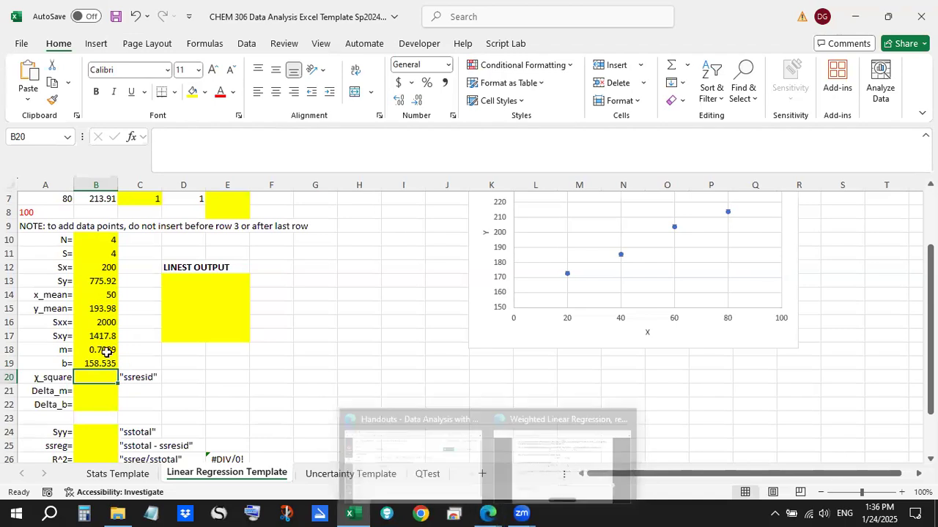
# Step: Review the slope and intercept results, the LINEST output area and the Delta_Y values in D4:D7
pyautogui.moveTo(107, 350); pyautogui.dragTo(102, 364)
pyautogui.click(189, 280)
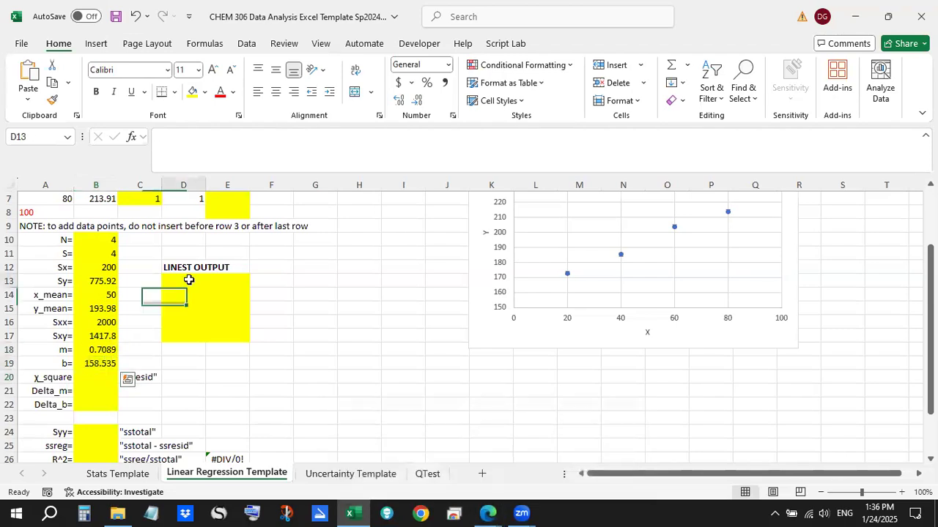
pyautogui.scroll(1, 310, 278)
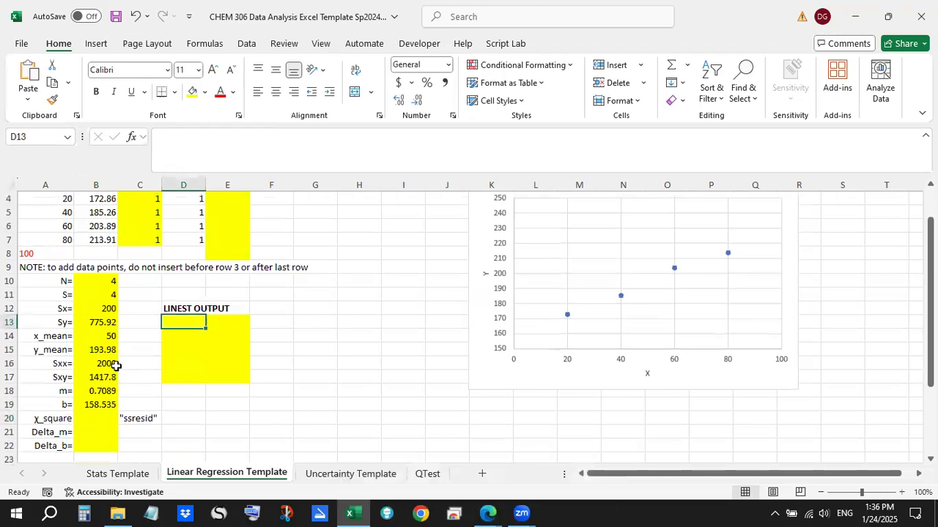
pyautogui.scroll(1, 188, 242)
pyautogui.moveTo(188, 241); pyautogui.dragTo(179, 282)
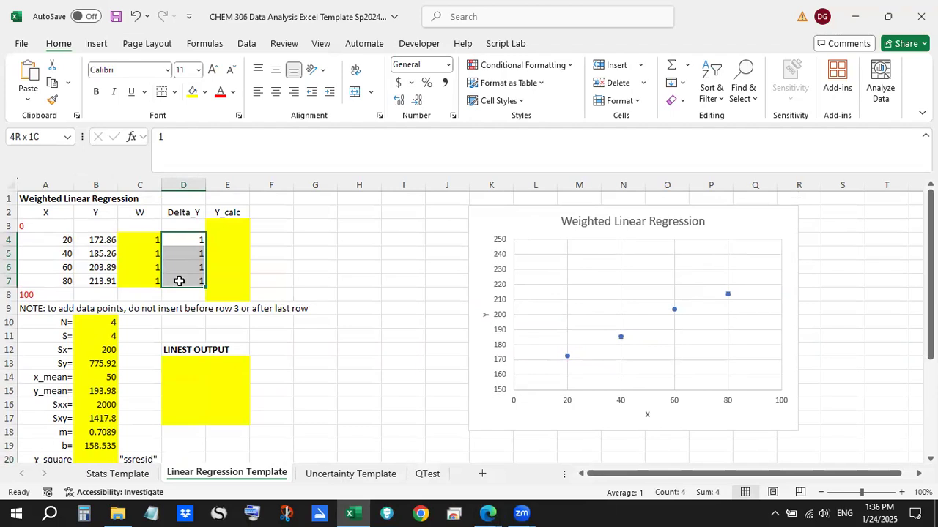
pyautogui.moveTo(179, 281); pyautogui.dragTo(179, 282)
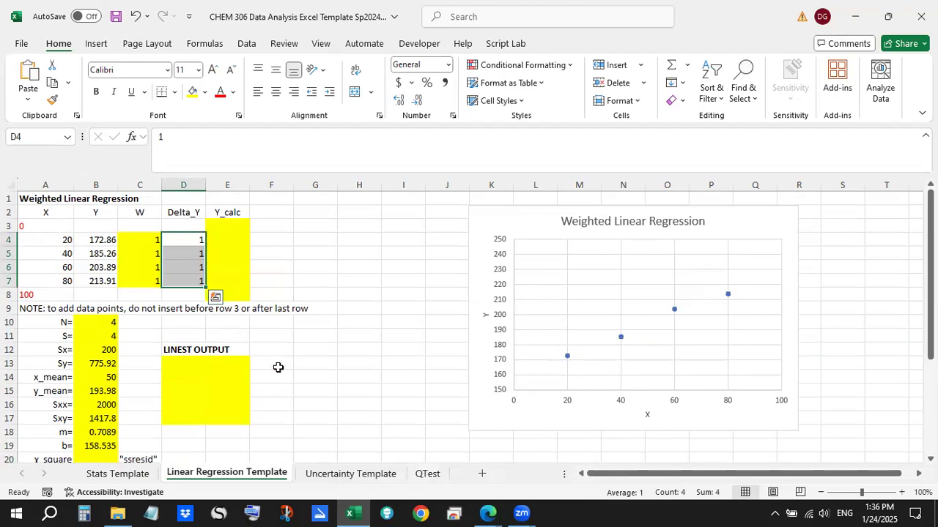
pyautogui.scroll(-1, 276, 366)
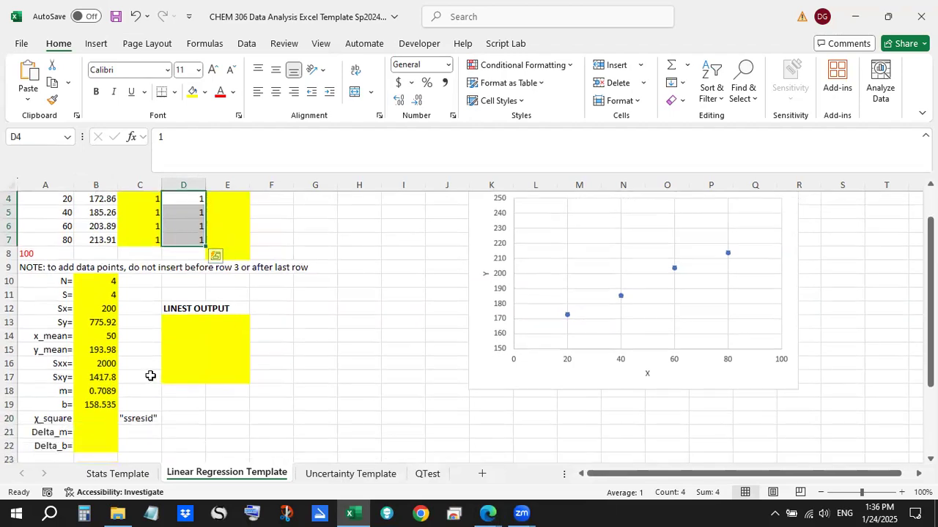
# Step: Switch to the Weighted Linear Regression handout in Edge and look through Step 5 for χ² and Step 6 for the uncertainties
pyautogui.click(190, 319)
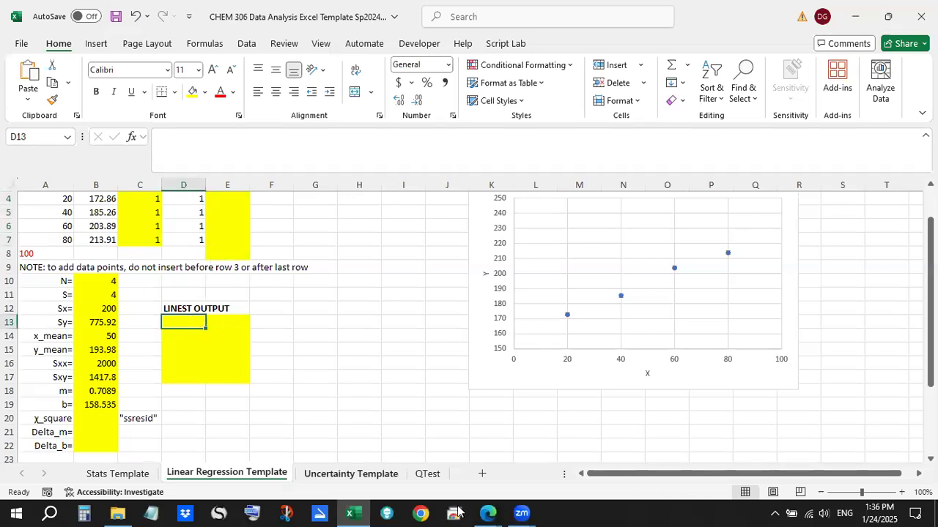
pyautogui.click(489, 513)
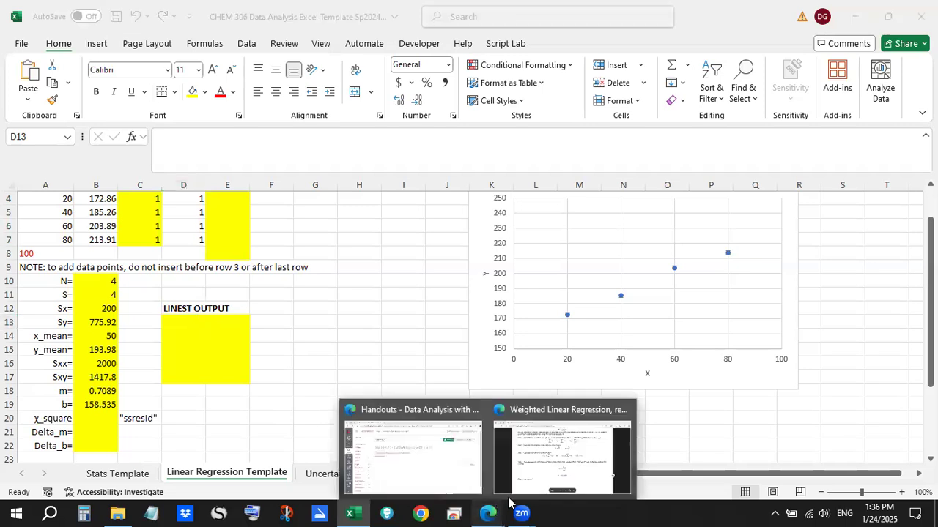
pyautogui.click(538, 480)
pyautogui.scroll(-5, 349, 366)
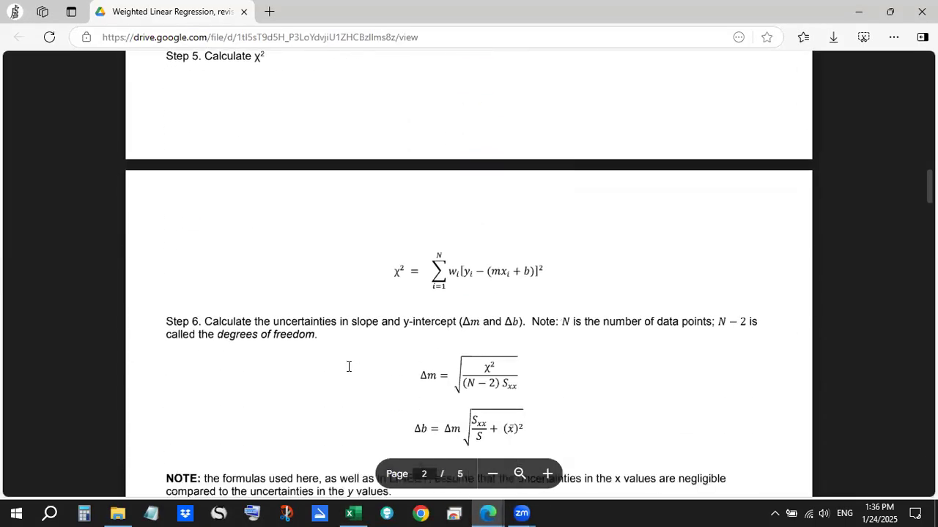
pyautogui.scroll(1, 343, 362)
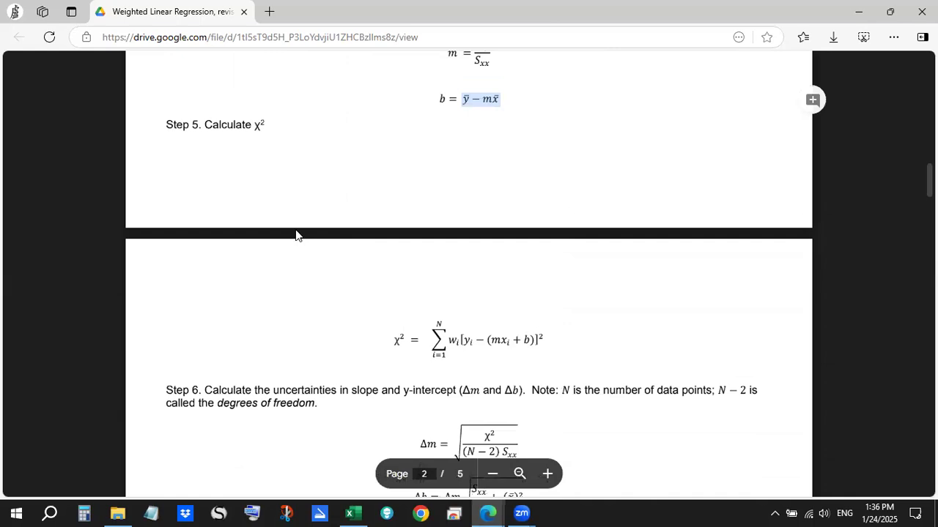
pyautogui.scroll(-3, 293, 253)
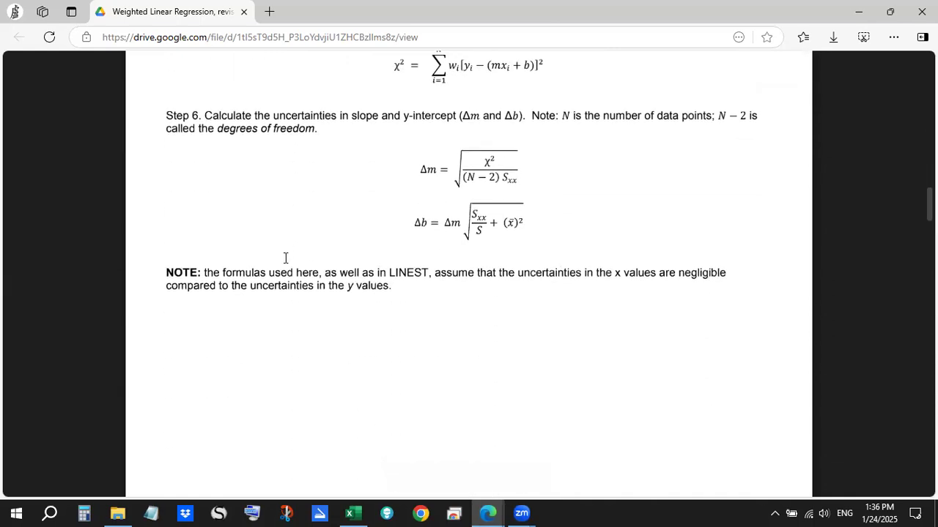
pyautogui.scroll(3, 278, 249)
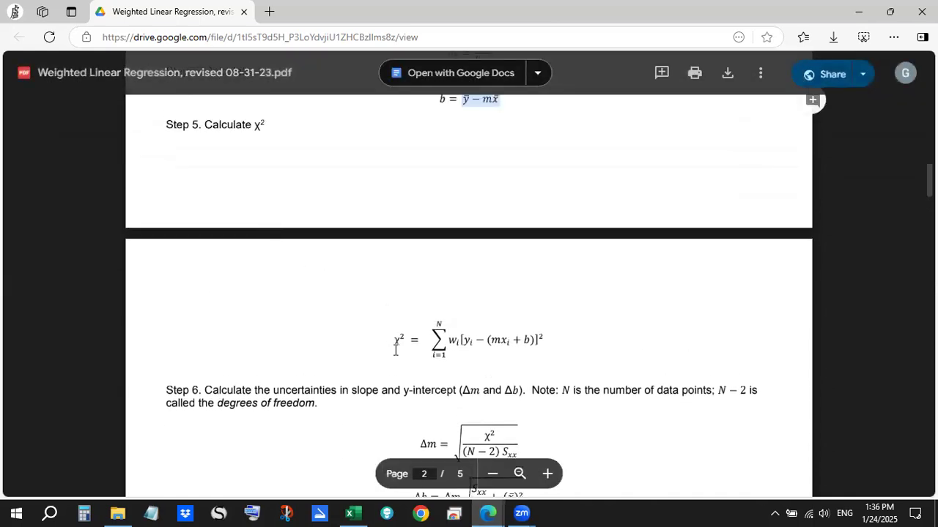
# Step: Examine the weight, y and (mx + b) terms of the handout's χ² formula, and switch back to the Excel workbook
pyautogui.moveTo(431, 342); pyautogui.dragTo(551, 349)
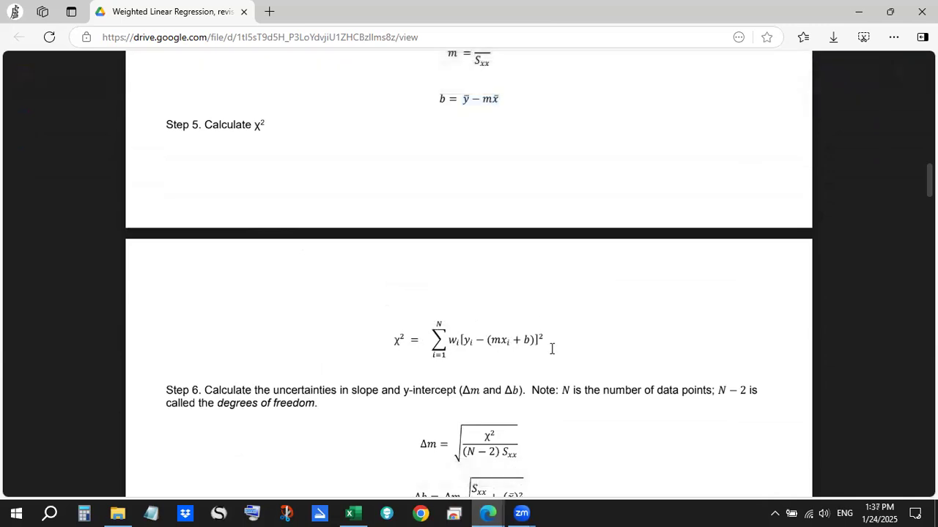
pyautogui.click(458, 341)
pyautogui.moveTo(460, 340); pyautogui.dragTo(535, 348)
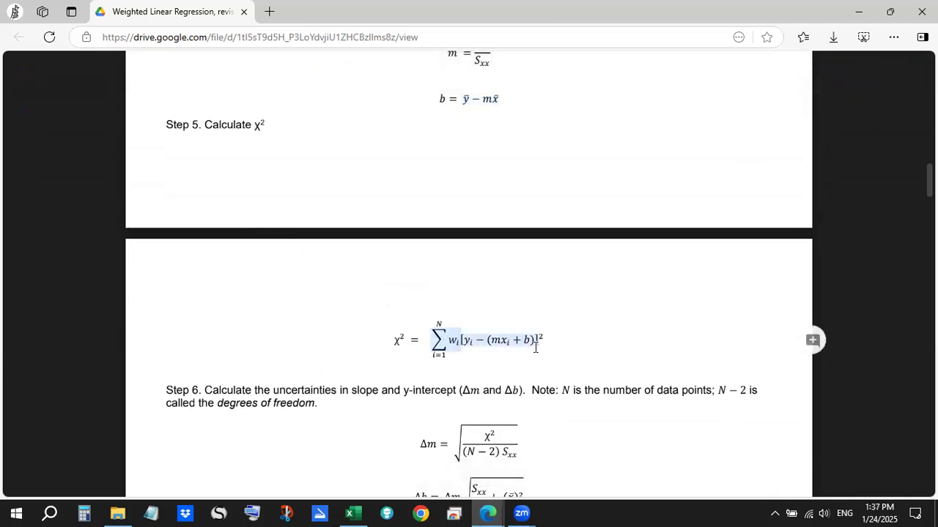
pyautogui.doubleClick(472, 341)
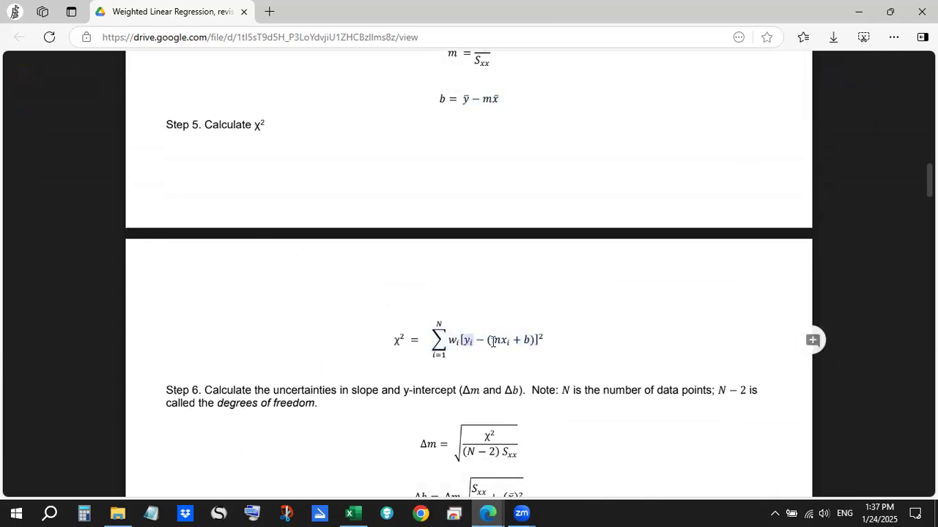
pyautogui.moveTo(489, 340); pyautogui.dragTo(534, 338)
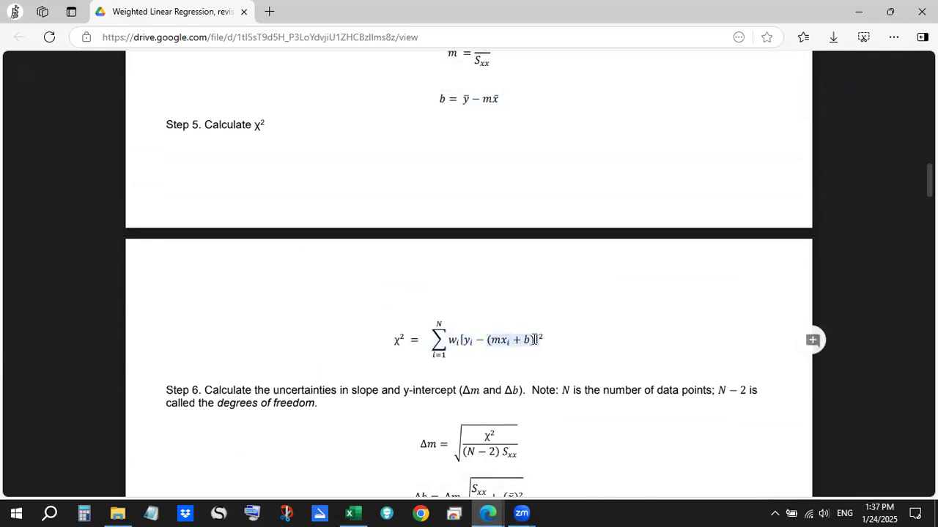
pyautogui.doubleClick(468, 341)
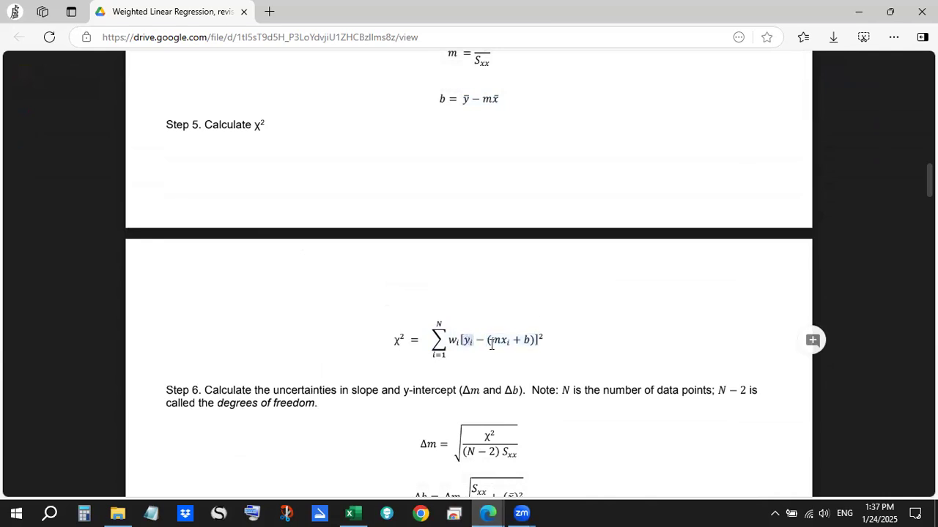
pyautogui.moveTo(488, 341); pyautogui.dragTo(536, 338)
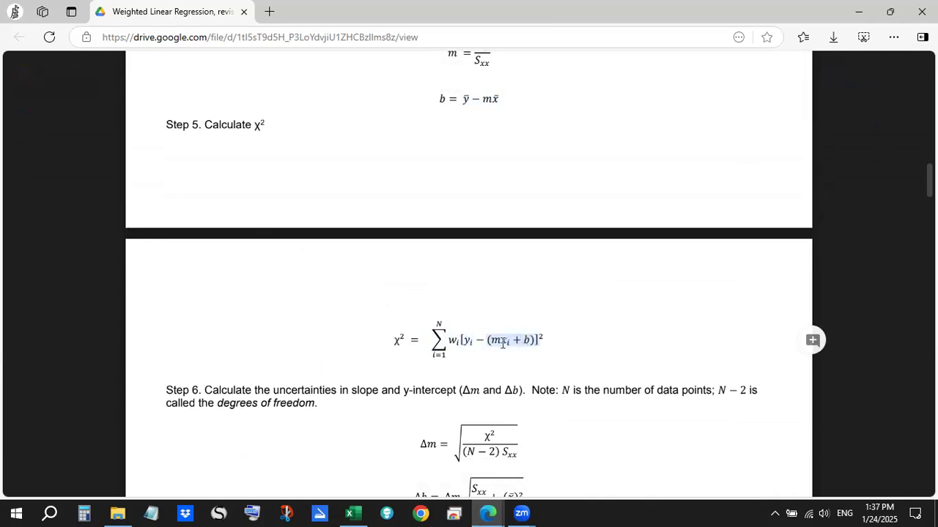
pyautogui.click(461, 341)
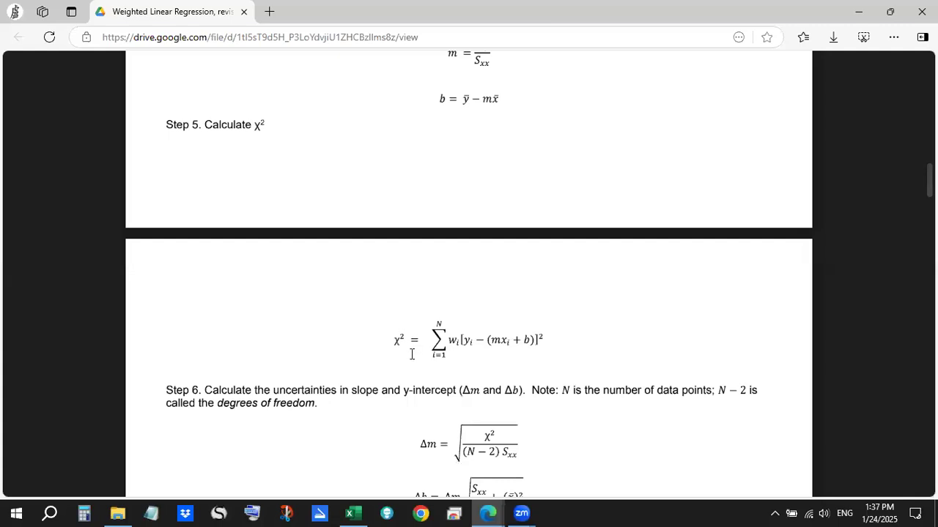
pyautogui.click(357, 512)
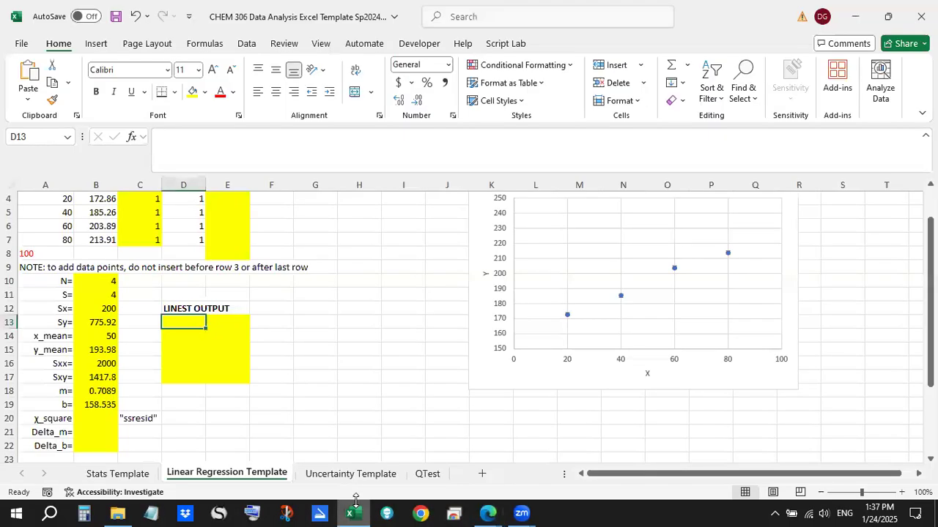
pyautogui.scroll(-1, 98, 381)
pyautogui.click(99, 379)
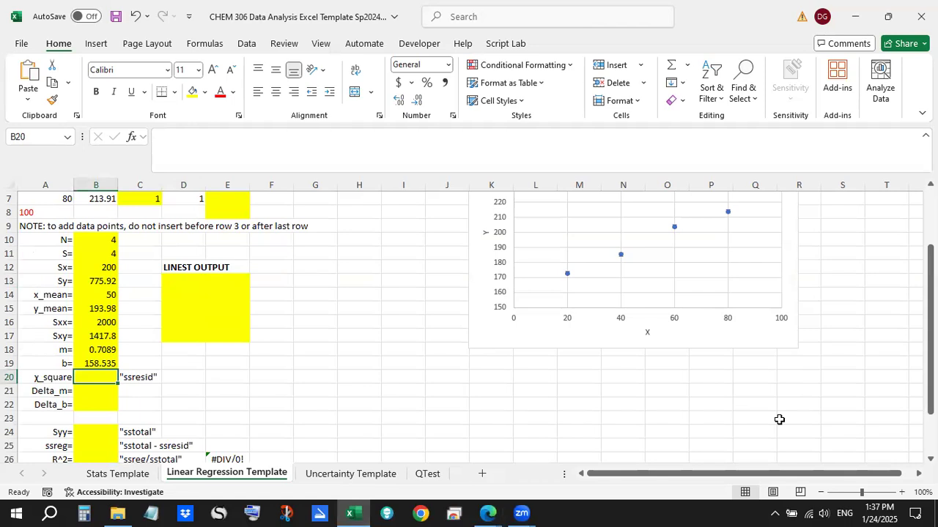
pyautogui.write('=')
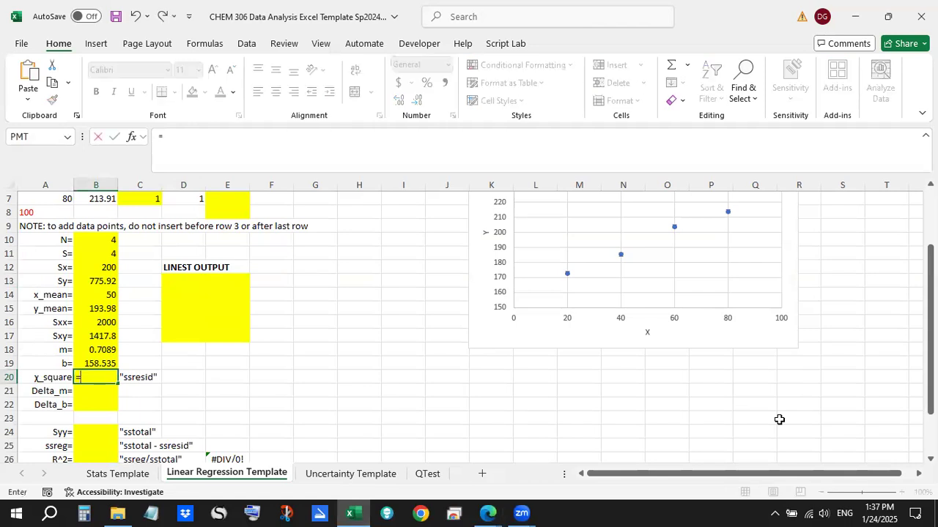
pyautogui.write('SUMPRODUCT(')
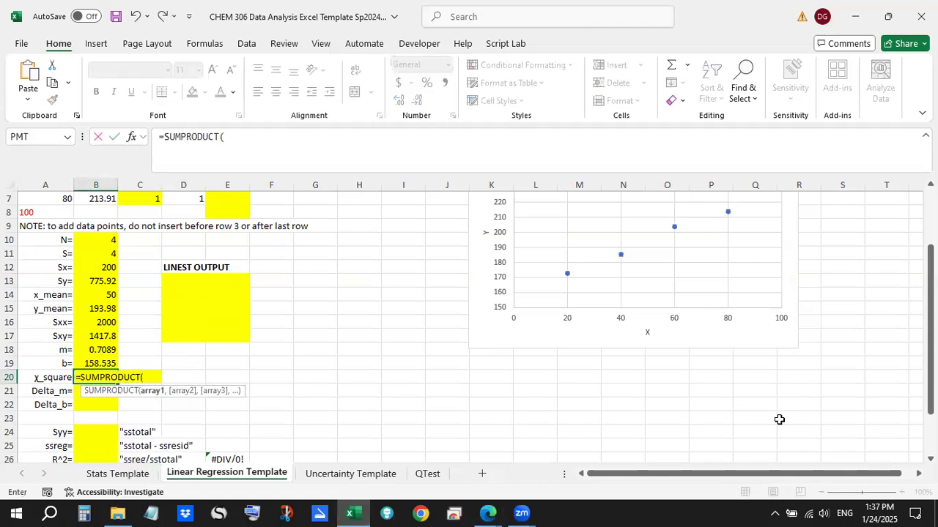
pyautogui.scroll(2, 513, 366)
pyautogui.moveTo(150, 239); pyautogui.dragTo(146, 276)
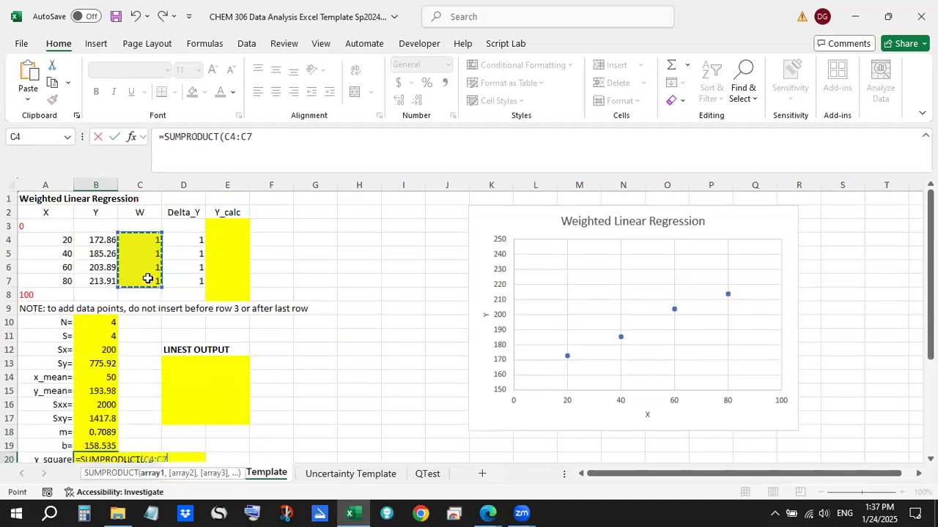
pyautogui.write(',')
pyautogui.scroll(-2, 274, 301)
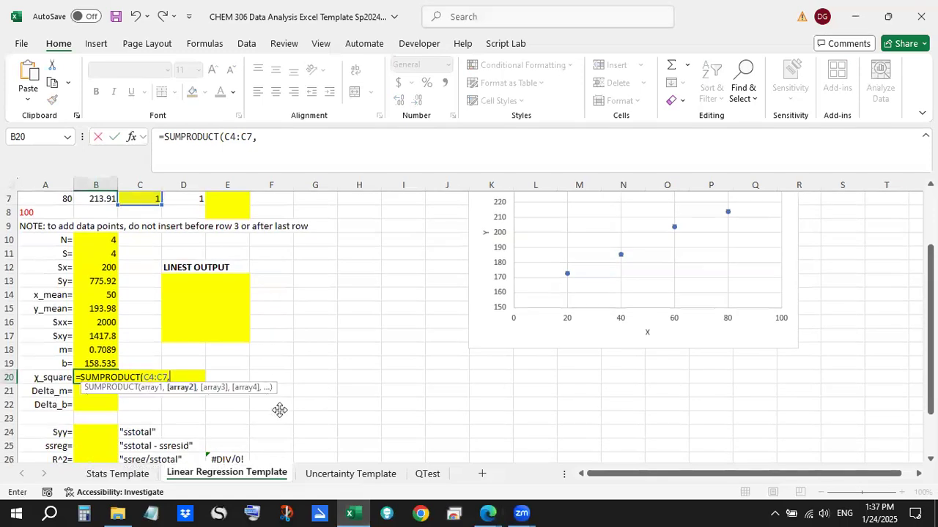
pyautogui.moveTo(488, 513)
pyautogui.click(569, 458)
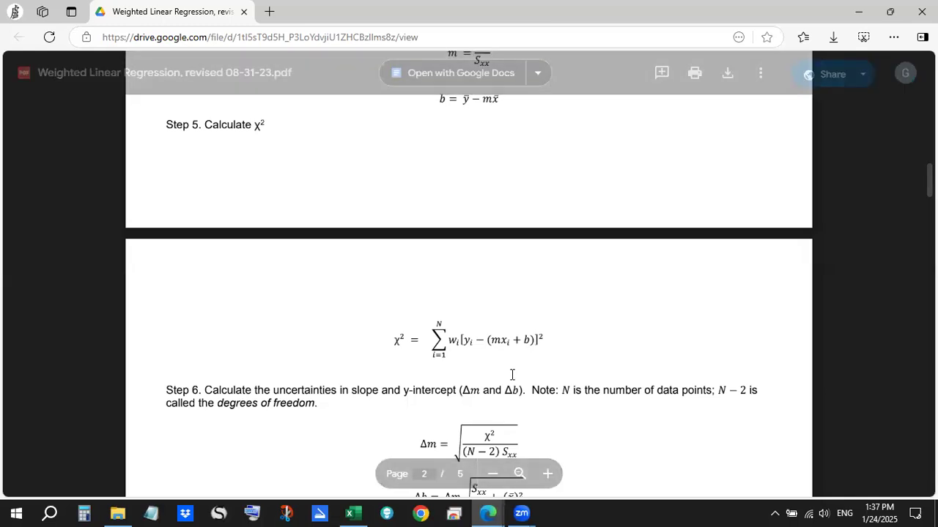
pyautogui.click(488, 512)
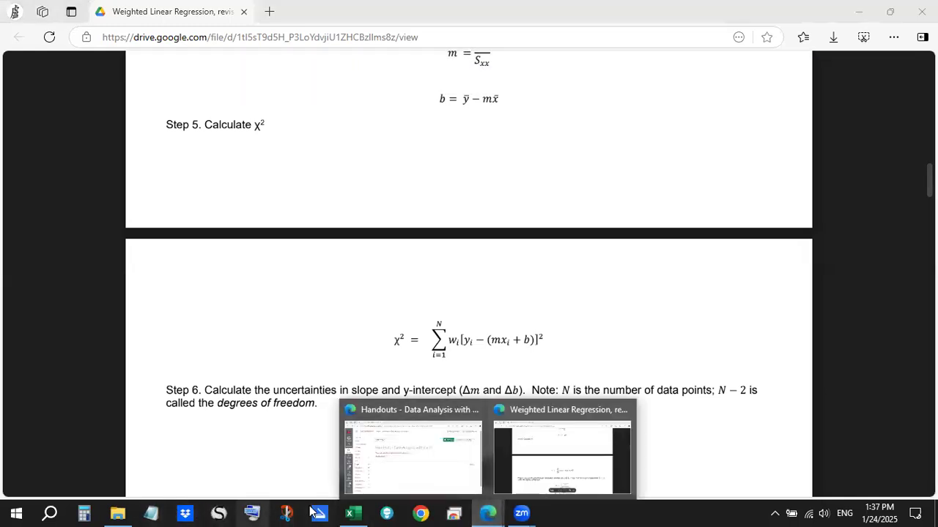
pyautogui.click(348, 510)
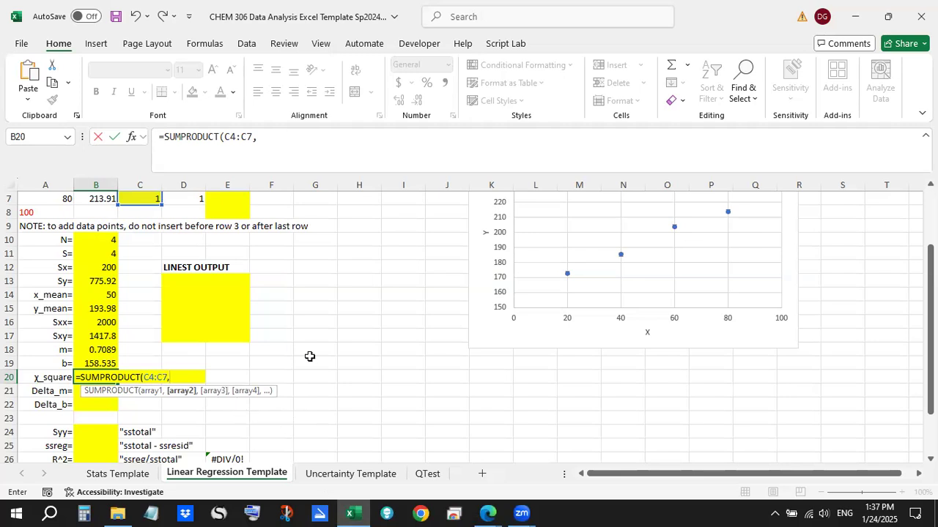
pyautogui.press('Escape')
# Step: Enter the Y_calc formula =$B$18*A4+$B$19 in E4, with absolute references to the slope and intercept
pyautogui.scroll(2, 301, 363)
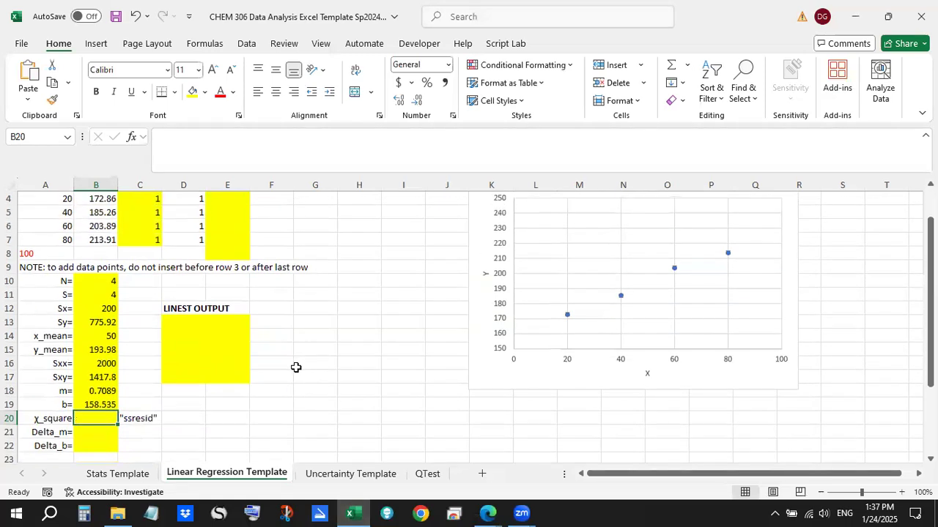
pyautogui.click(243, 241)
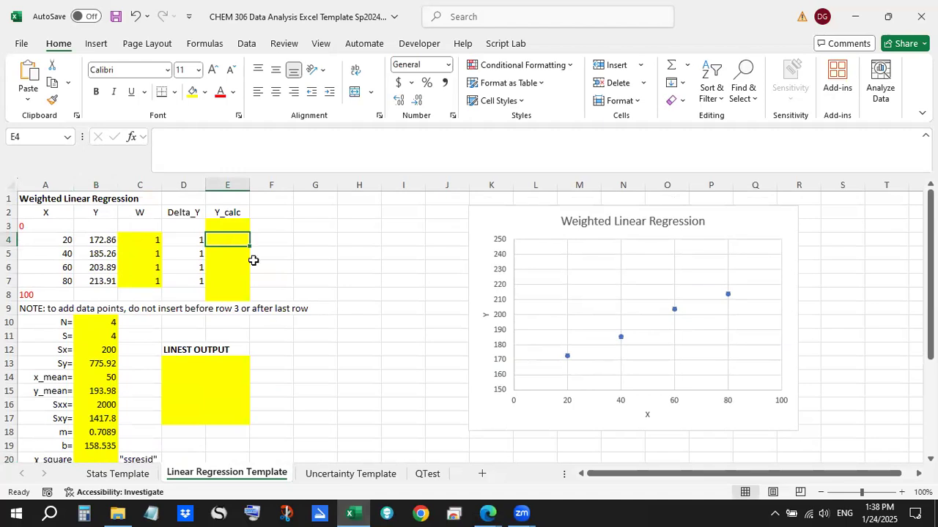
pyautogui.write('=')
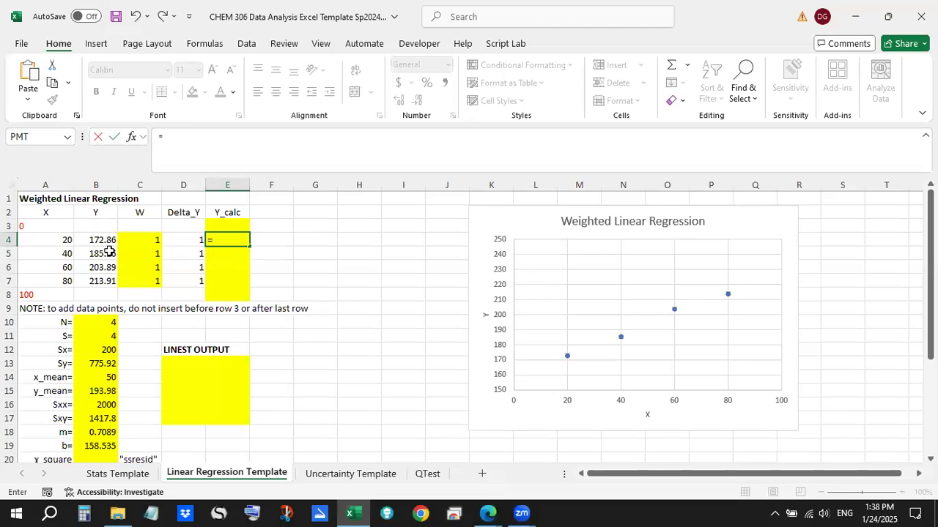
pyautogui.click(93, 431)
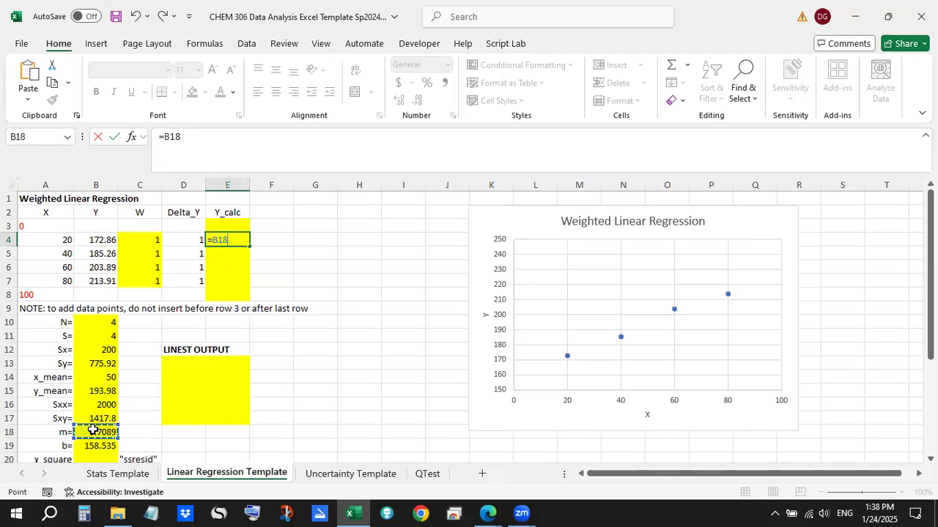
pyautogui.press('F4')
pyautogui.write('*')
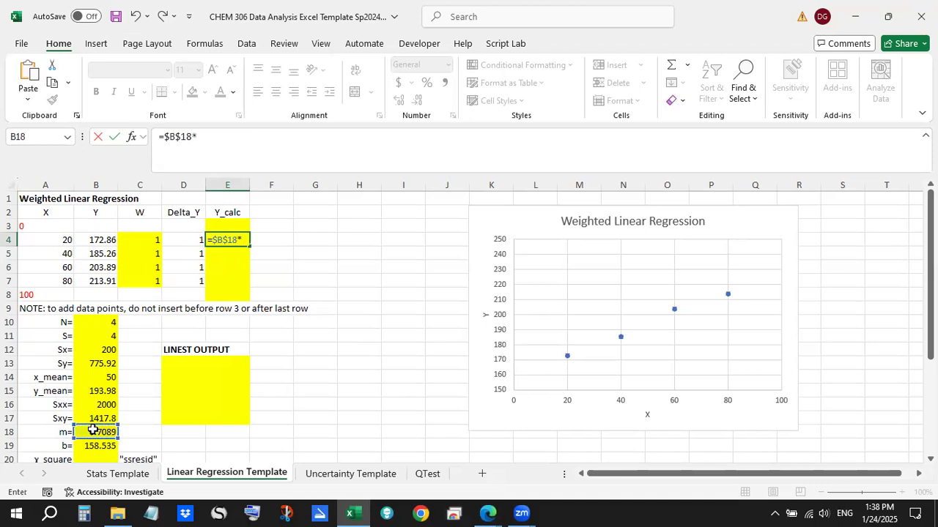
pyautogui.click(55, 240)
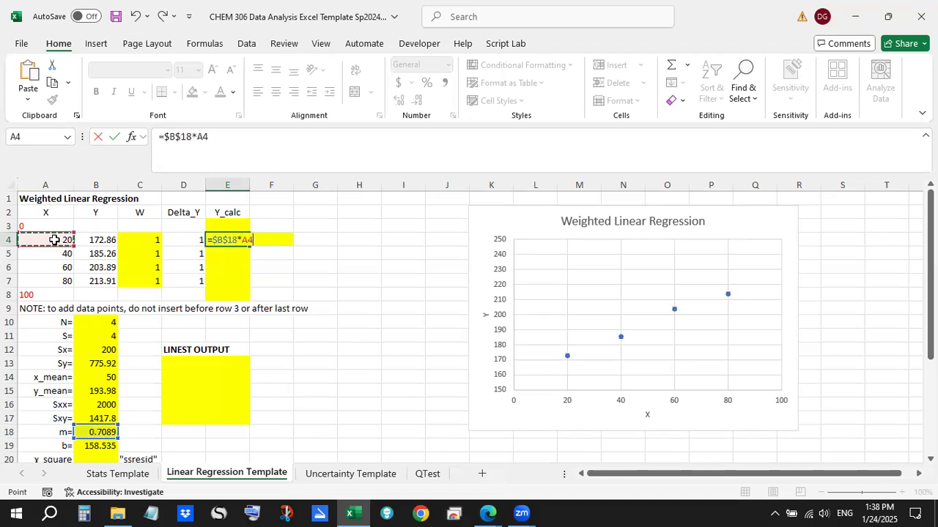
pyautogui.write('+')
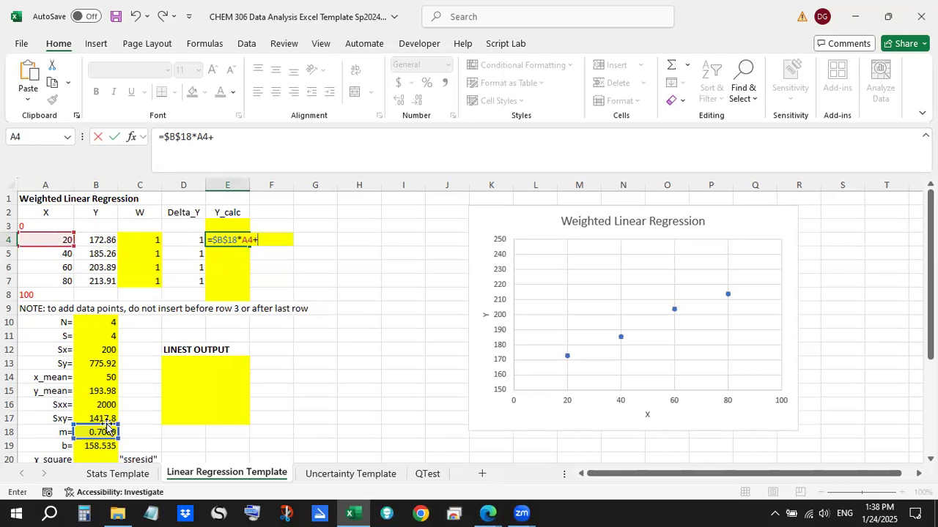
pyautogui.click(102, 444)
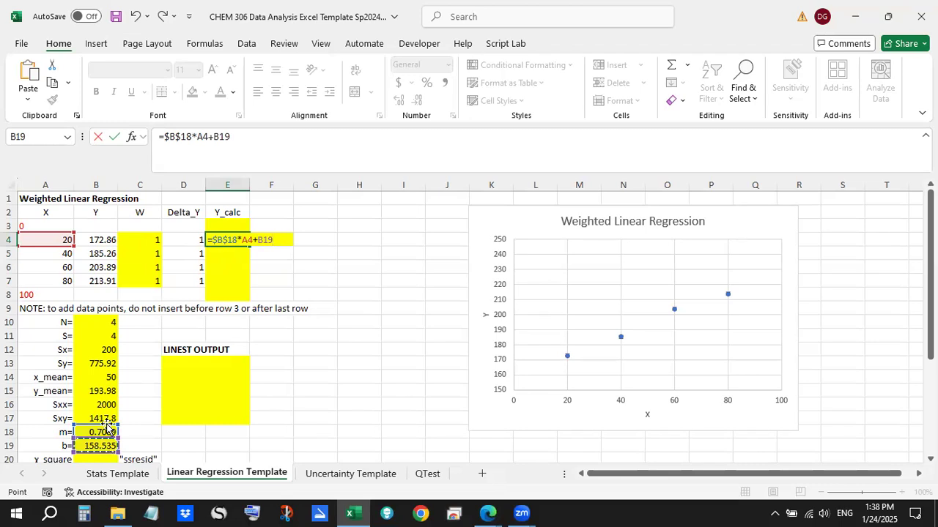
pyautogui.press('F4')
pyautogui.press('Return')
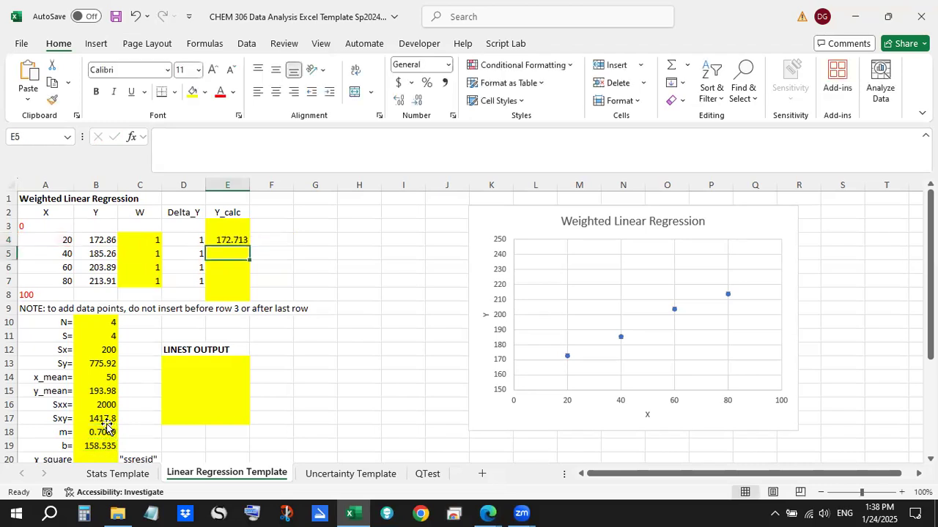
# Step: Fill the Y_calc formula from E4 down through E7 and compare it with the Y values in B4:B7
pyautogui.click(235, 239)
pyautogui.click(101, 240)
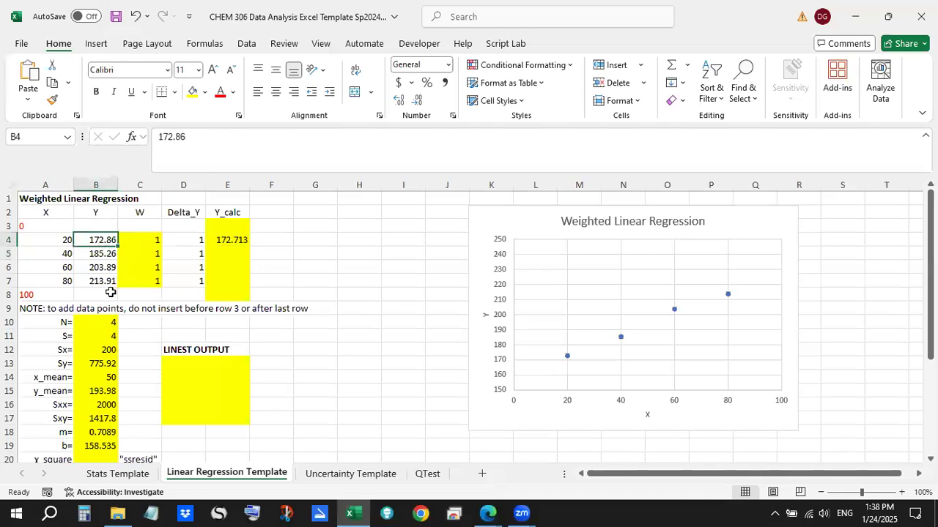
pyautogui.click(233, 241)
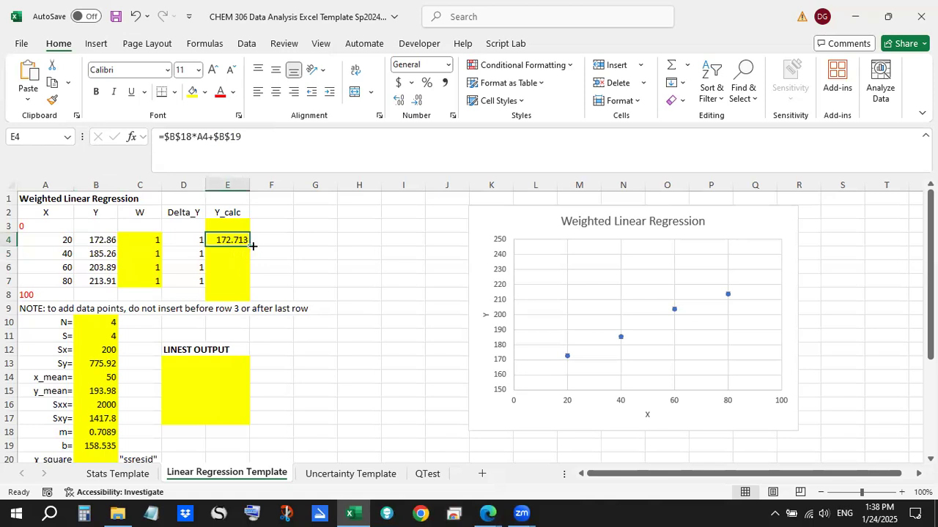
pyautogui.moveTo(253, 247); pyautogui.dragTo(245, 280)
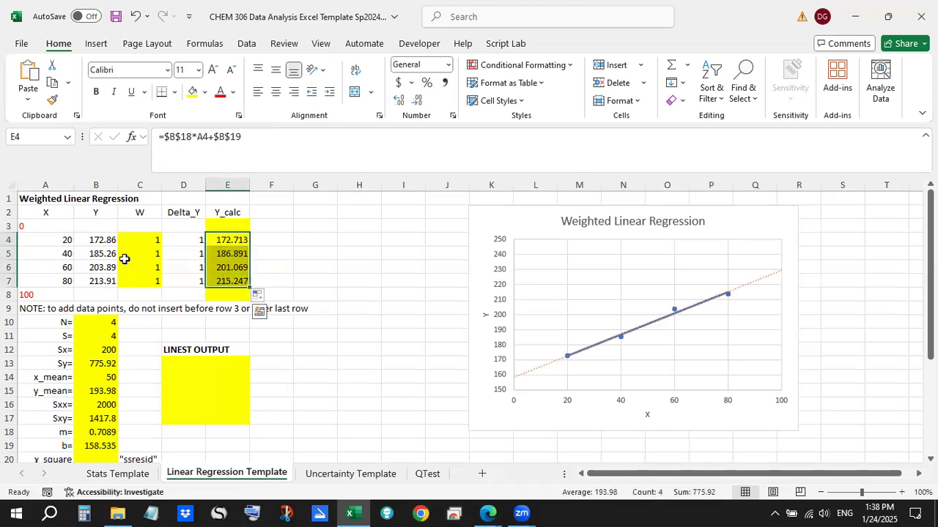
pyautogui.moveTo(104, 241); pyautogui.dragTo(110, 284)
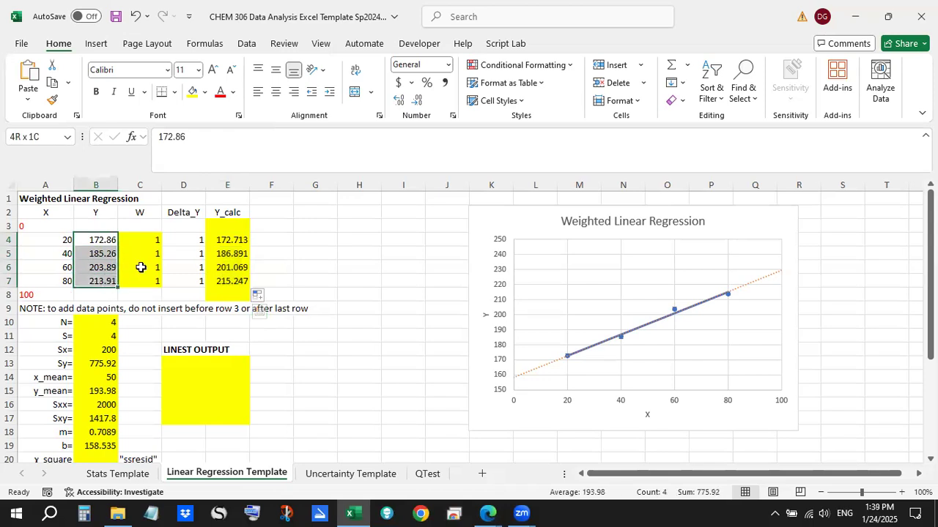
# Step: Compare the Y and Y_calc values in rows 5 to 7, and examine the endpoint X values in A3 and A8
pyautogui.click(110, 260)
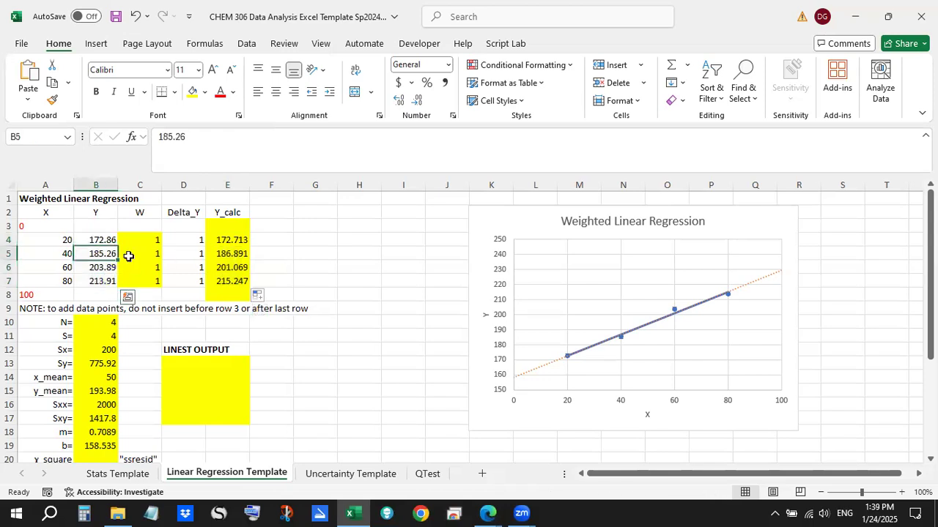
pyautogui.click(227, 253)
pyautogui.click(100, 268)
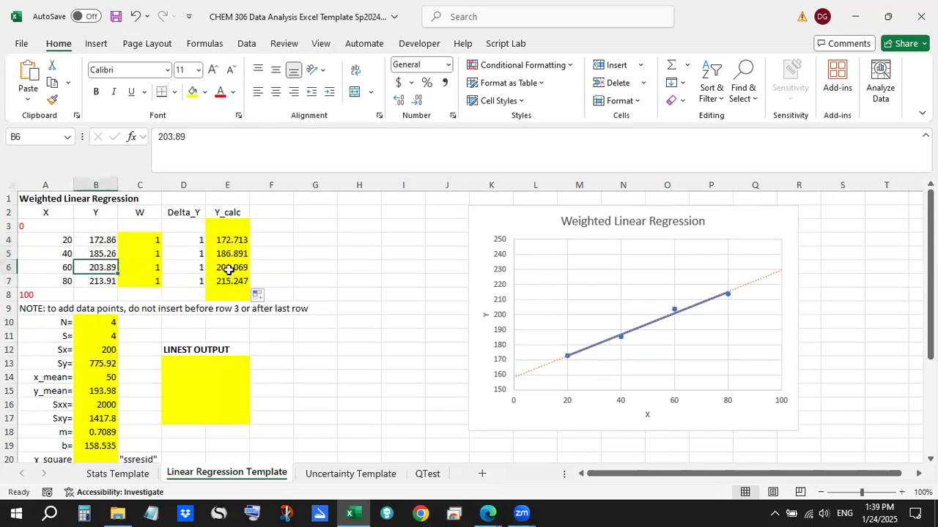
pyautogui.click(228, 269)
pyautogui.click(102, 284)
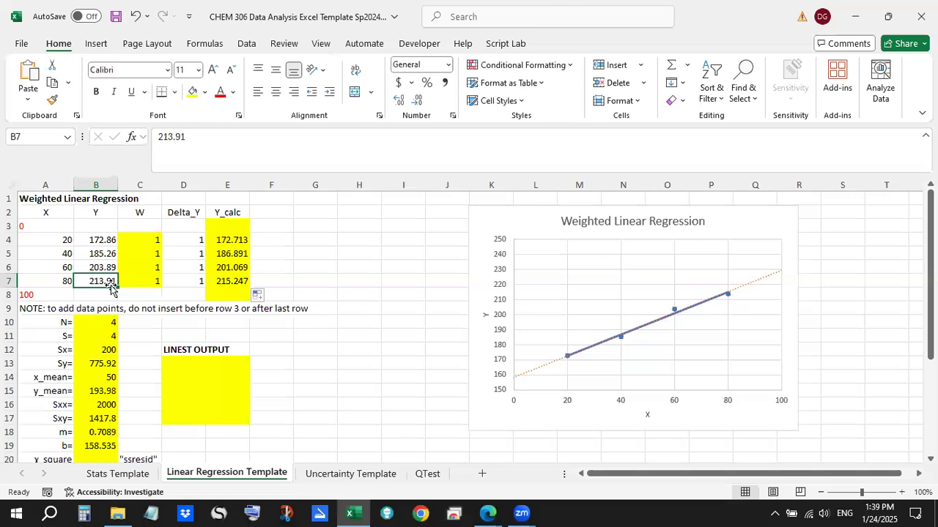
pyautogui.click(233, 284)
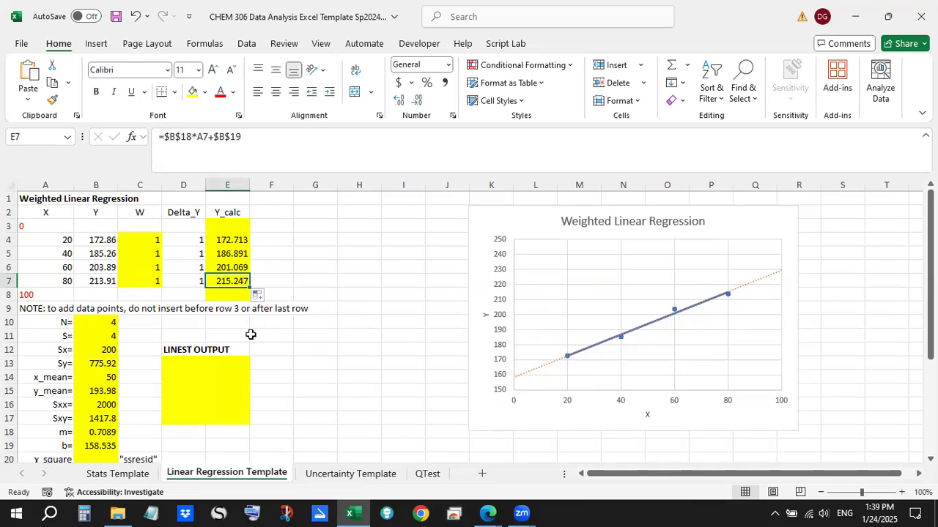
pyautogui.click(51, 229)
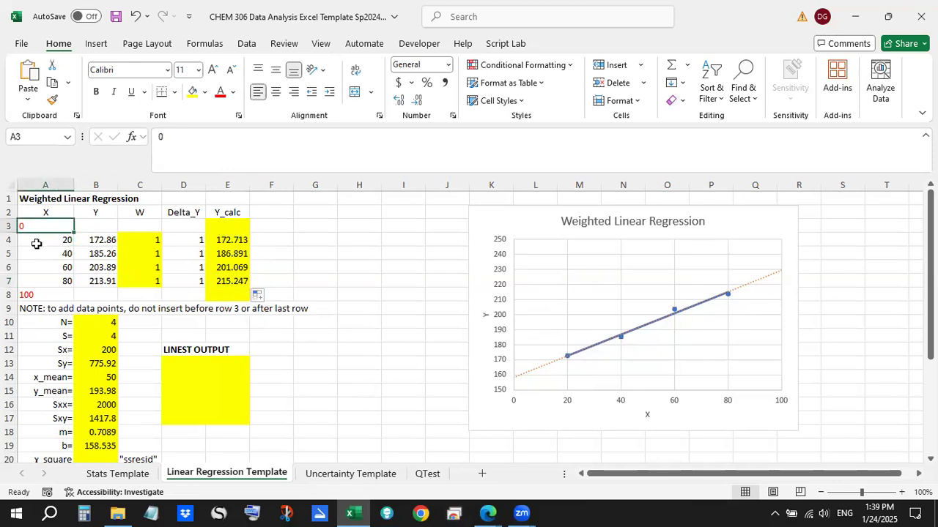
pyautogui.click(34, 296)
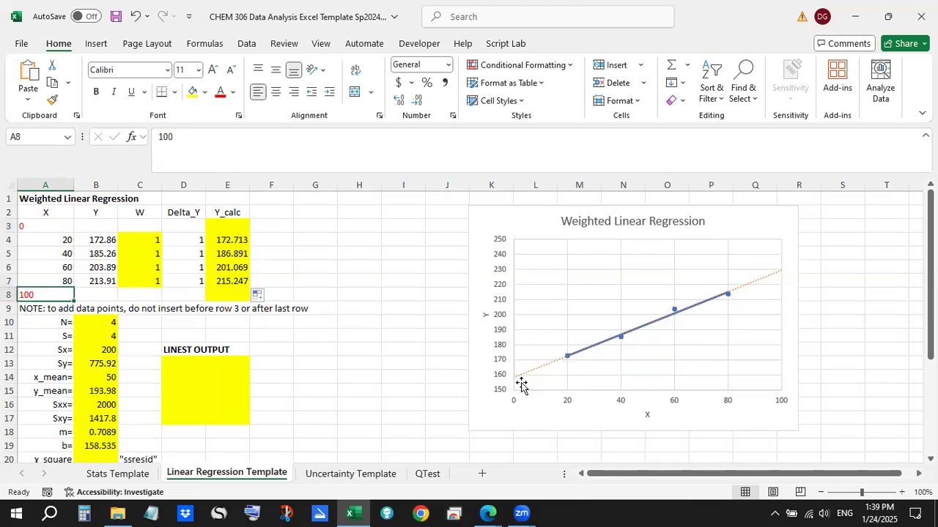
pyautogui.click(61, 242)
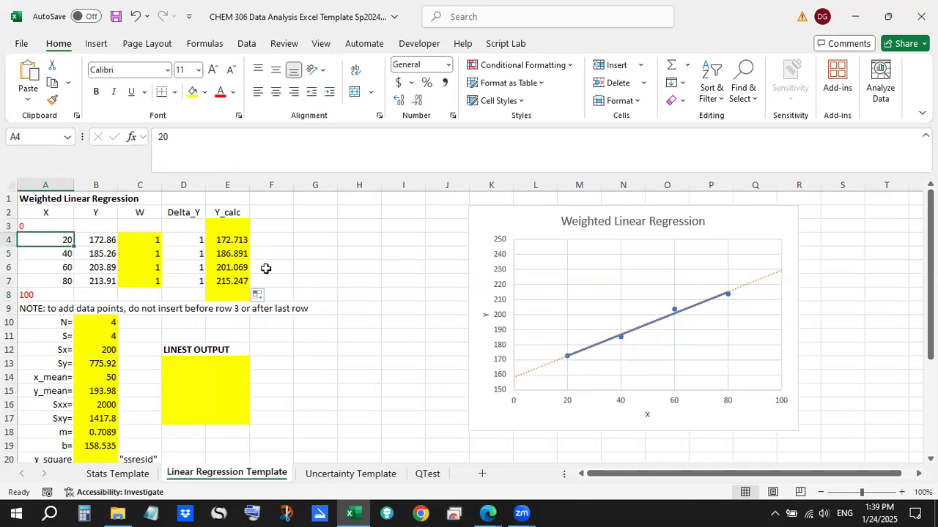
# Step: Copy the Y_calc formula from E4 into E3 for the X value 0, and check its cell references
pyautogui.click(235, 240)
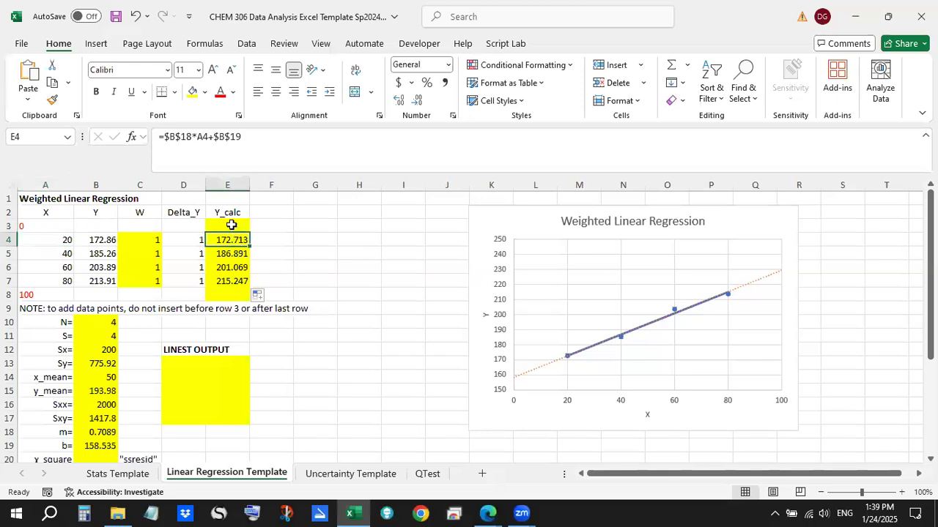
pyautogui.hotkey('ctrl', 'c')
pyautogui.press('Up')
pyautogui.hotkey('ctrl', 'v')
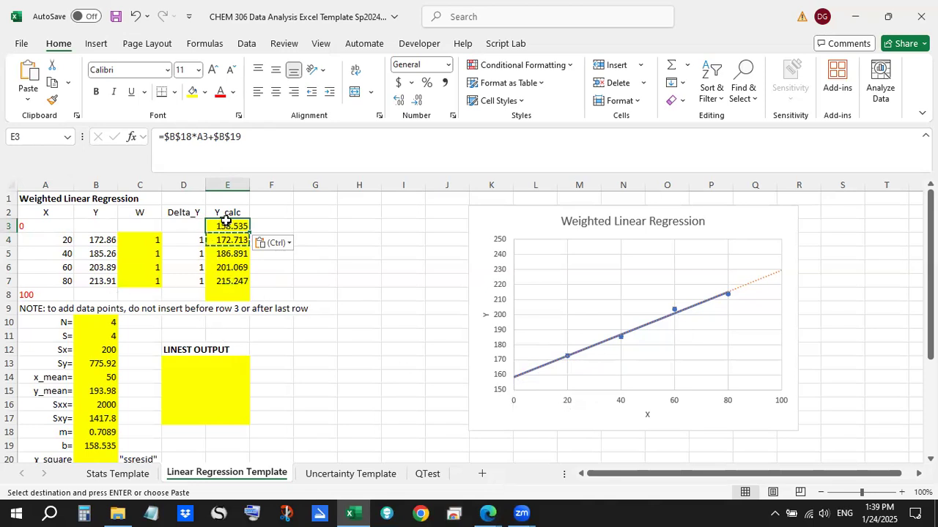
pyautogui.press('F2')
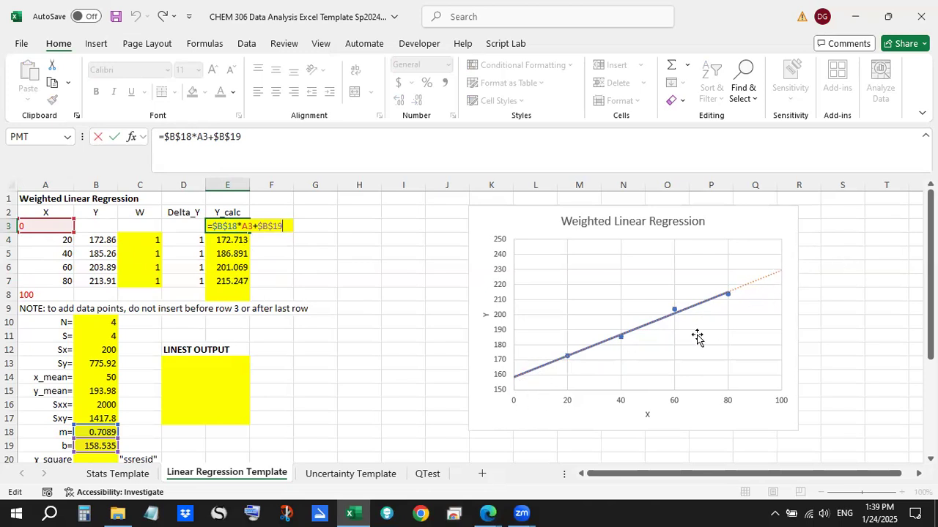
pyautogui.hotkey('ctrl', 'Return')
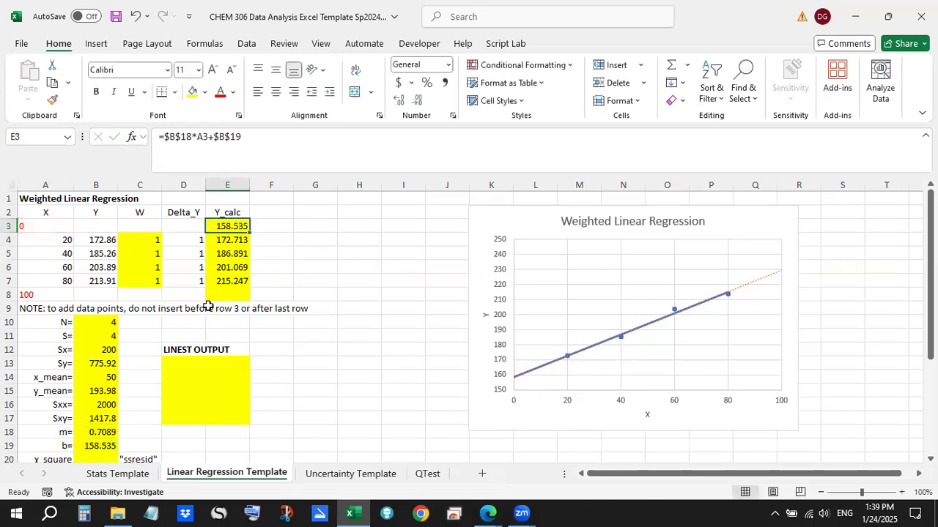
# Step: Fill the Y_calc formula from E7 into E8 for the X value 100, and check its references and the fitted line's endpoint on the chart
pyautogui.click(45, 292)
pyautogui.moveTo(43, 240); pyautogui.dragTo(44, 280)
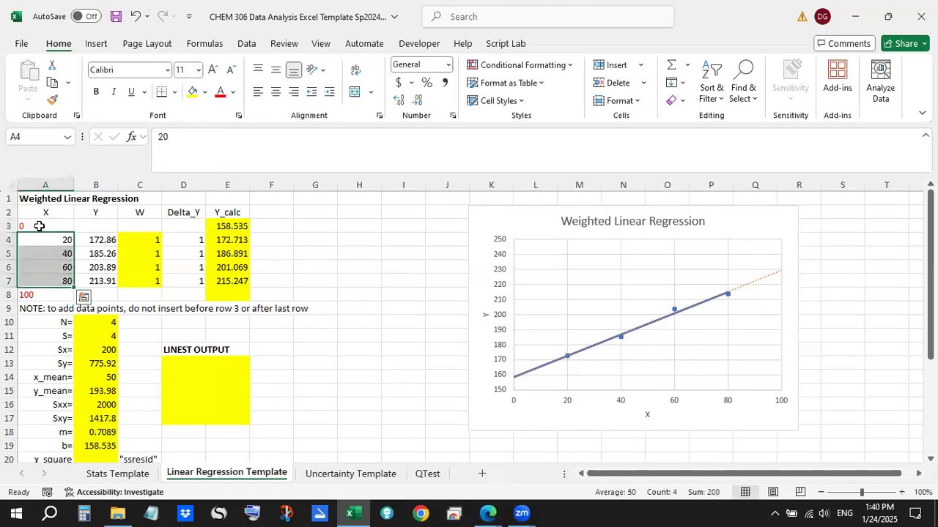
pyautogui.click(39, 227)
pyautogui.click(63, 295)
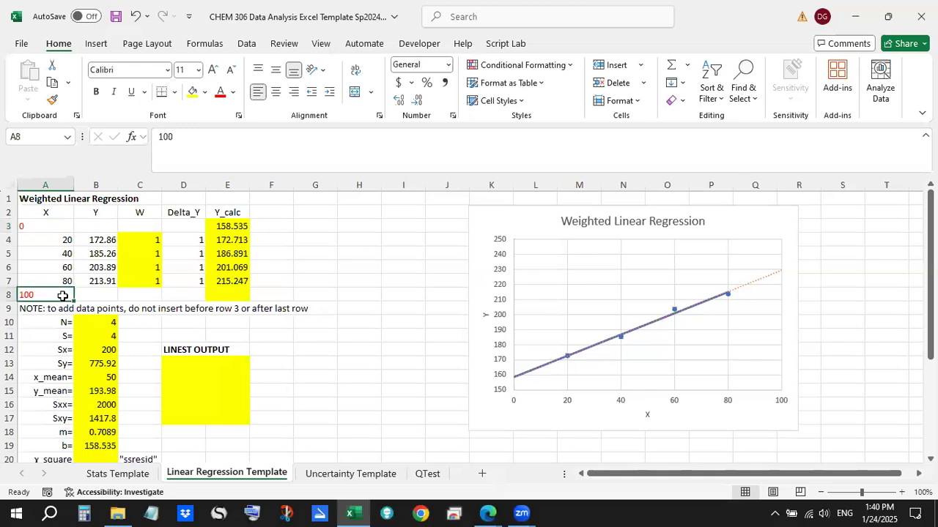
pyautogui.click(235, 291)
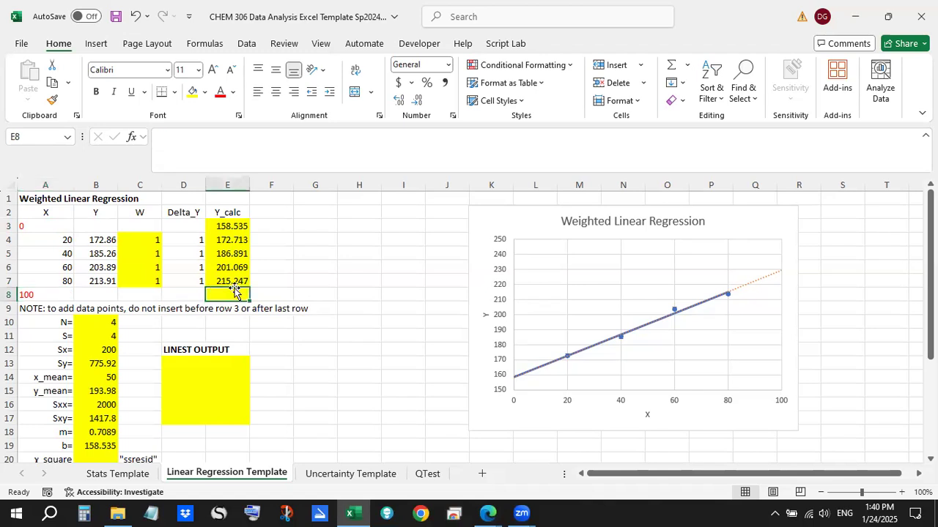
pyautogui.click(239, 283)
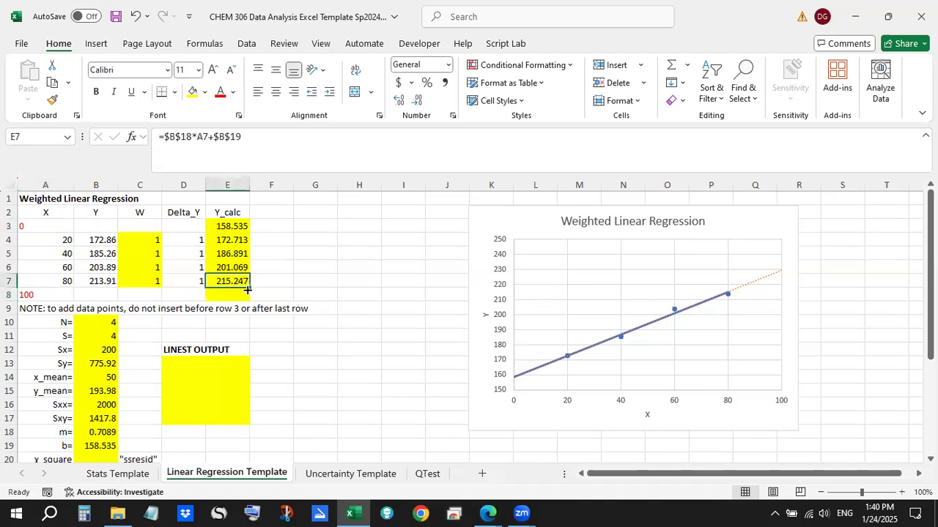
pyautogui.moveTo(249, 293); pyautogui.dragTo(247, 301)
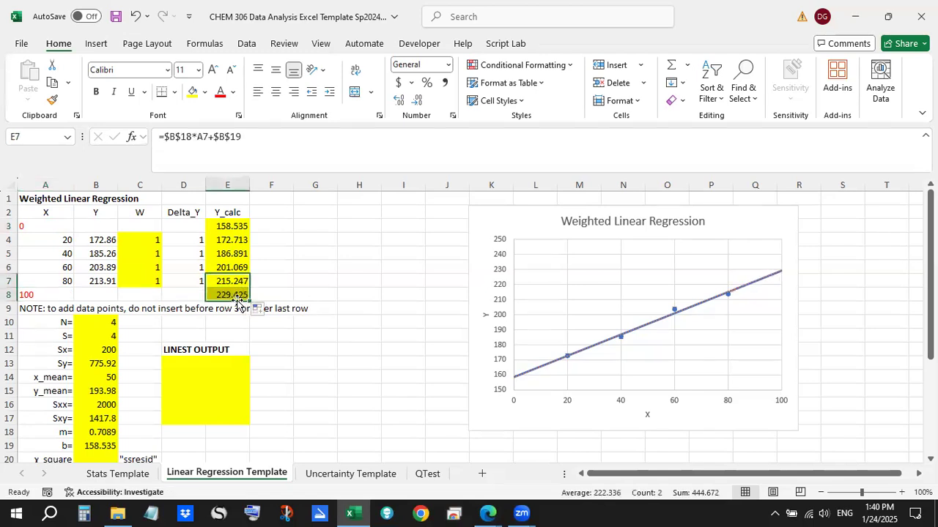
pyautogui.click(239, 296)
pyautogui.doubleClick(239, 295)
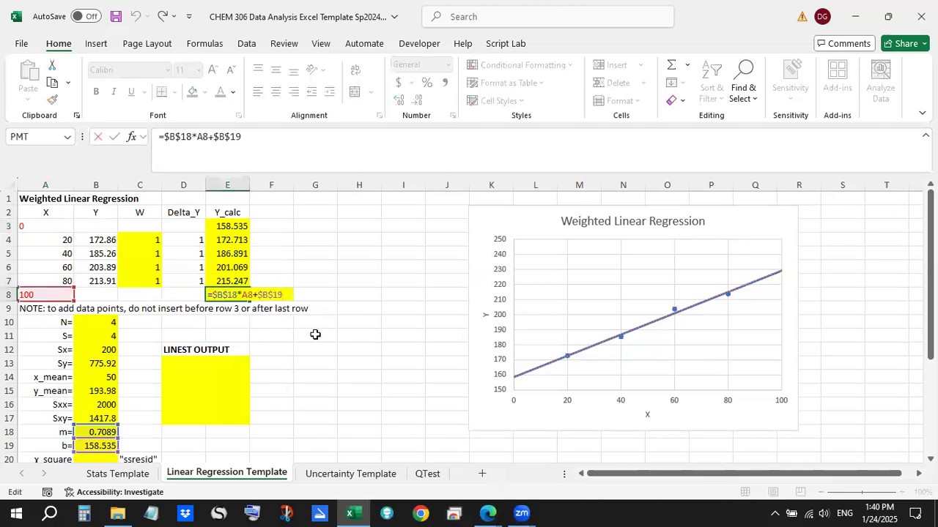
pyautogui.press('Escape')
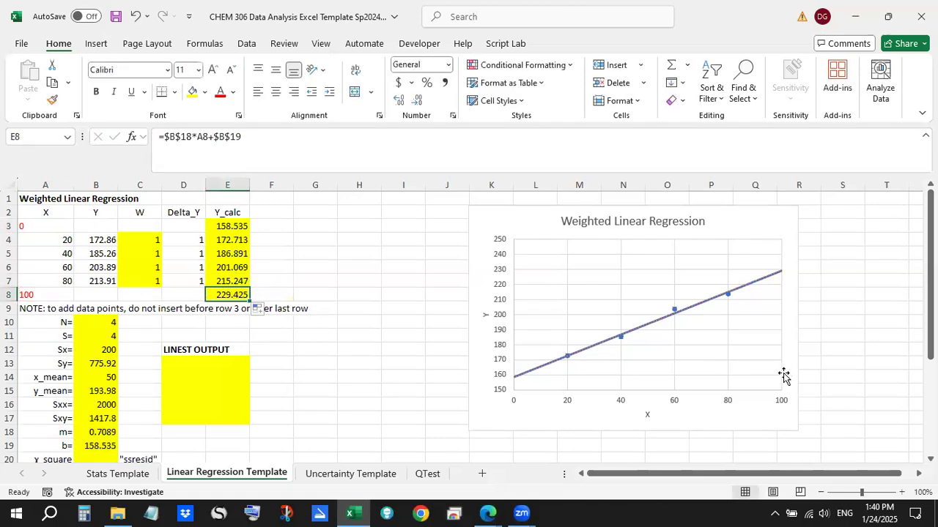
pyautogui.click(503, 276)
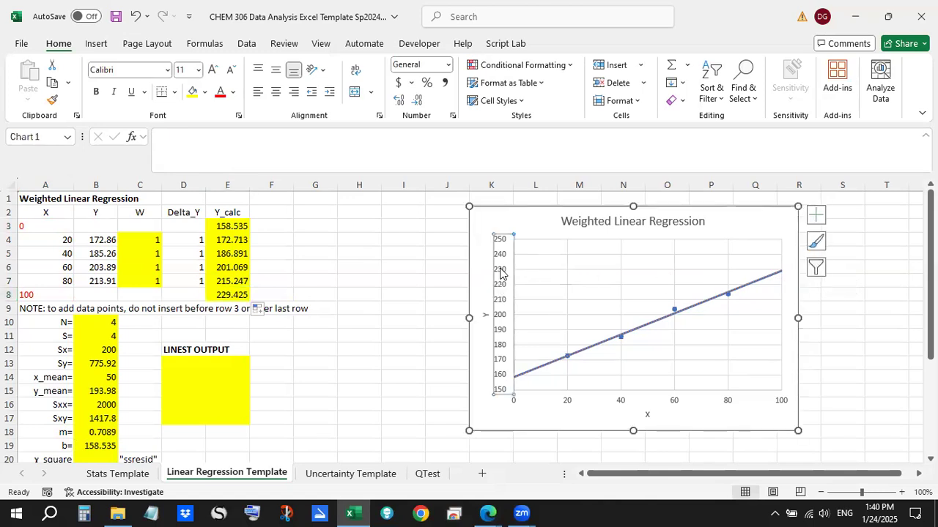
pyautogui.click(780, 272)
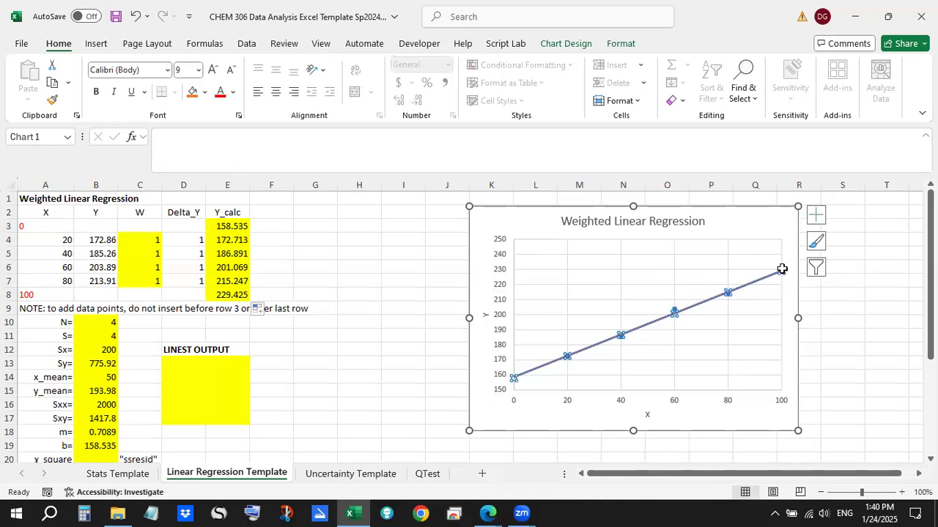
pyautogui.click(358, 322)
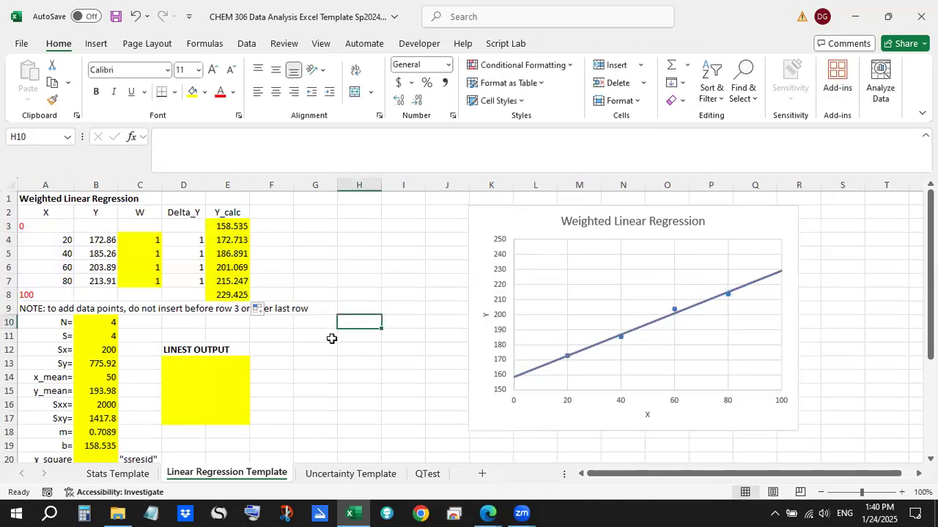
# Step: Enter the χ² formula =sumproduct(C4:C7,(B4:B7-E4:E7)^2) in B20 from the W, Y and Y_calc columns
pyautogui.scroll(-1, 332, 339)
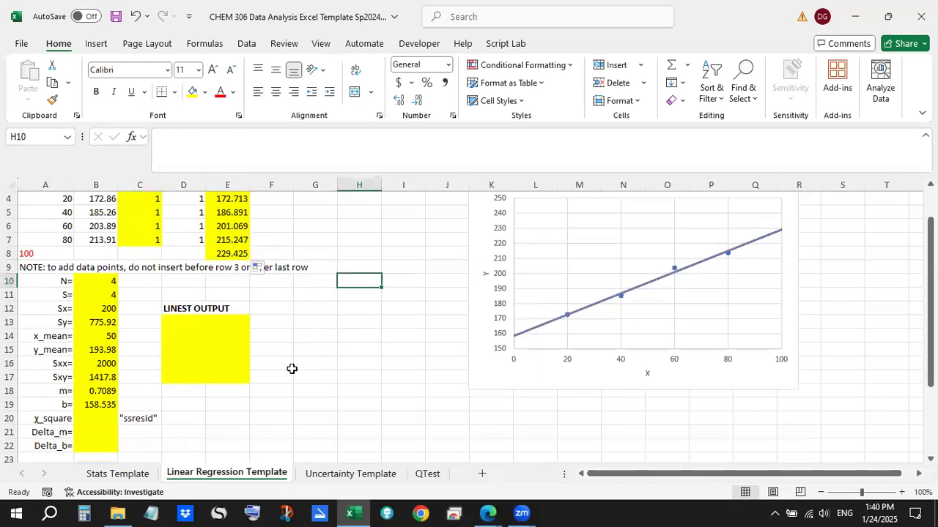
pyautogui.scroll(-1, 291, 368)
pyautogui.scroll(-1, 257, 374)
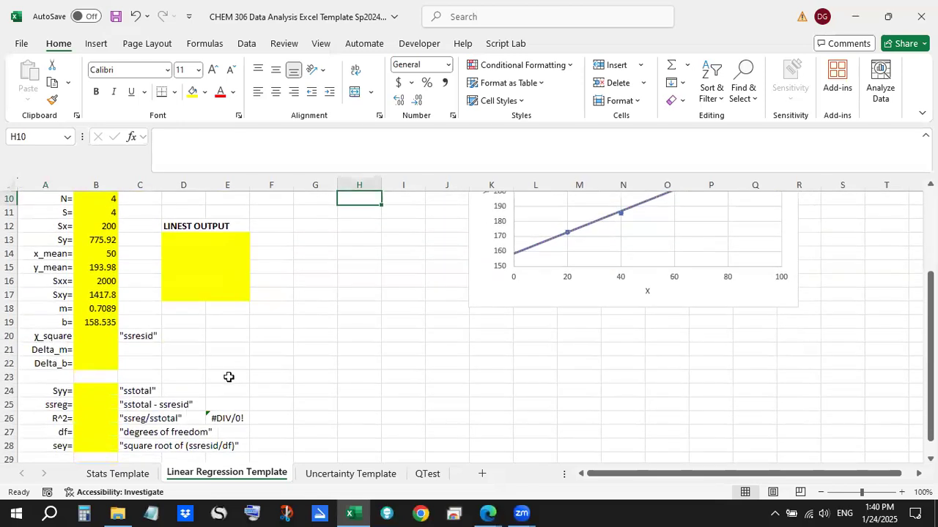
pyautogui.scroll(3, 197, 410)
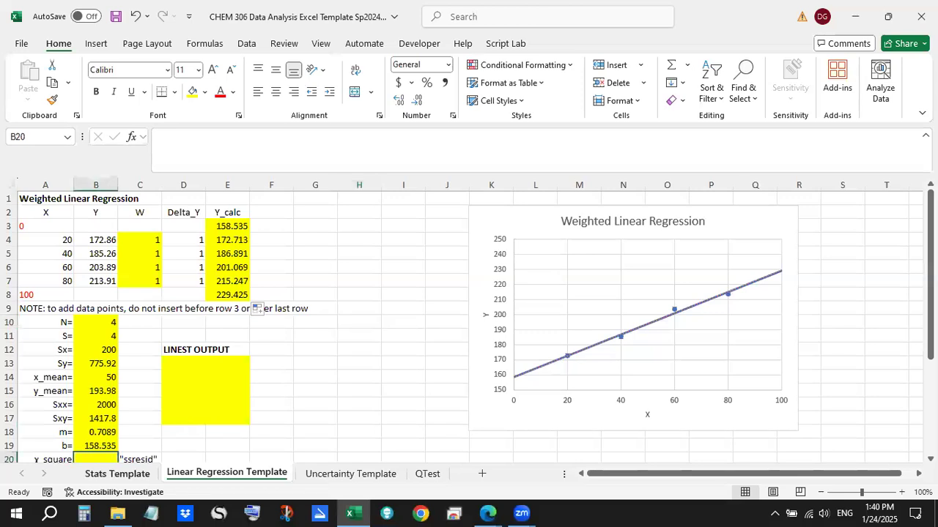
pyautogui.write('=')
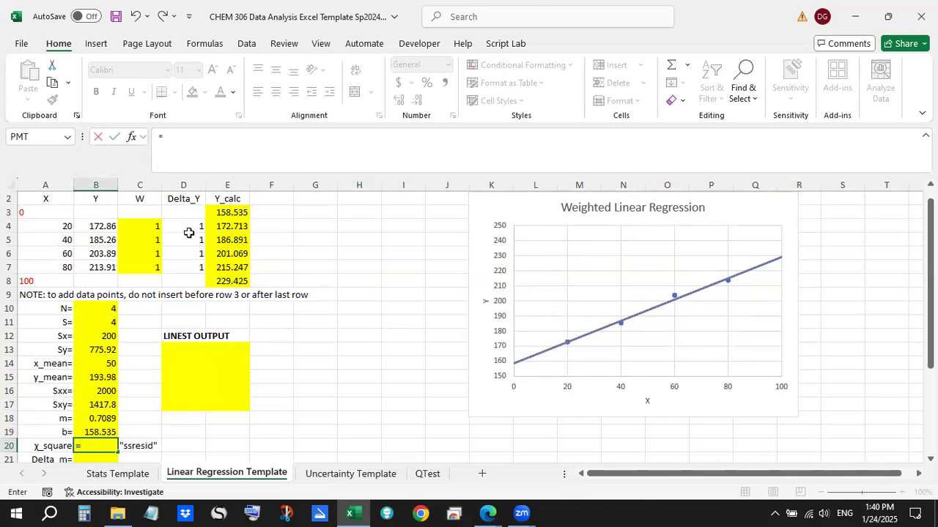
pyautogui.write('su')
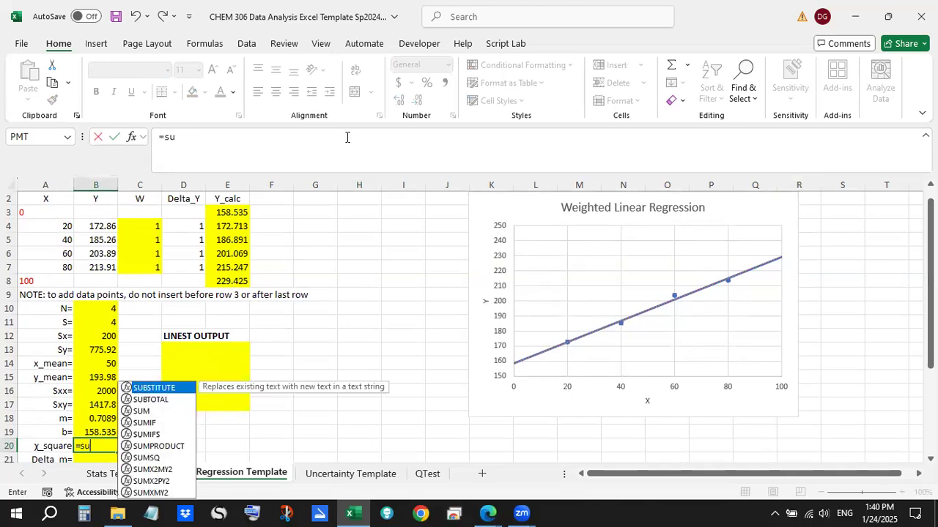
pyautogui.write('mproduct(')
pyautogui.scroll(-1, 336, 312)
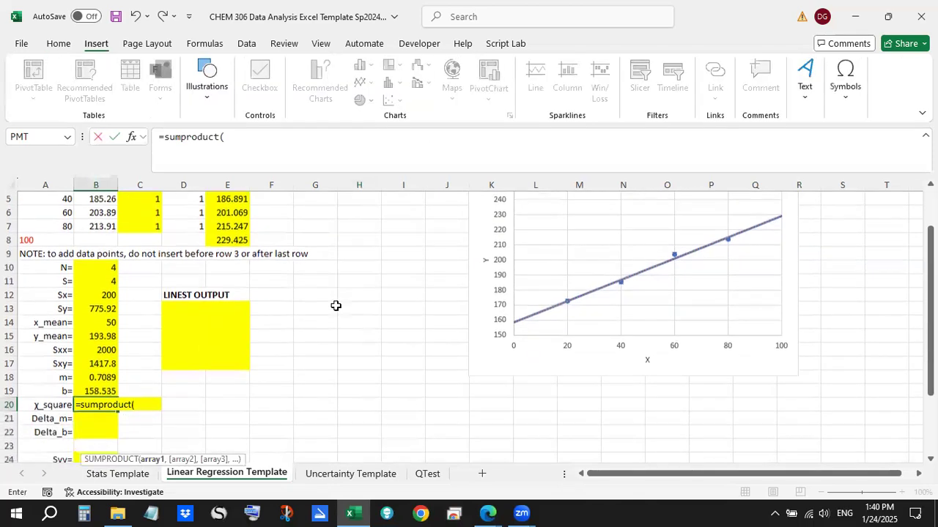
pyautogui.scroll(2, 239, 329)
pyautogui.click(139, 226)
pyautogui.moveTo(138, 261); pyautogui.dragTo(136, 264)
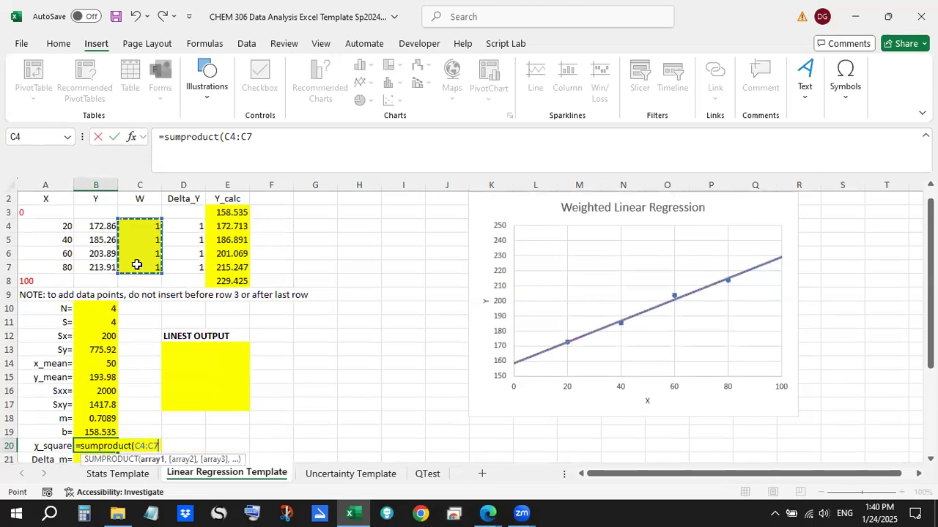
pyautogui.write(',(')
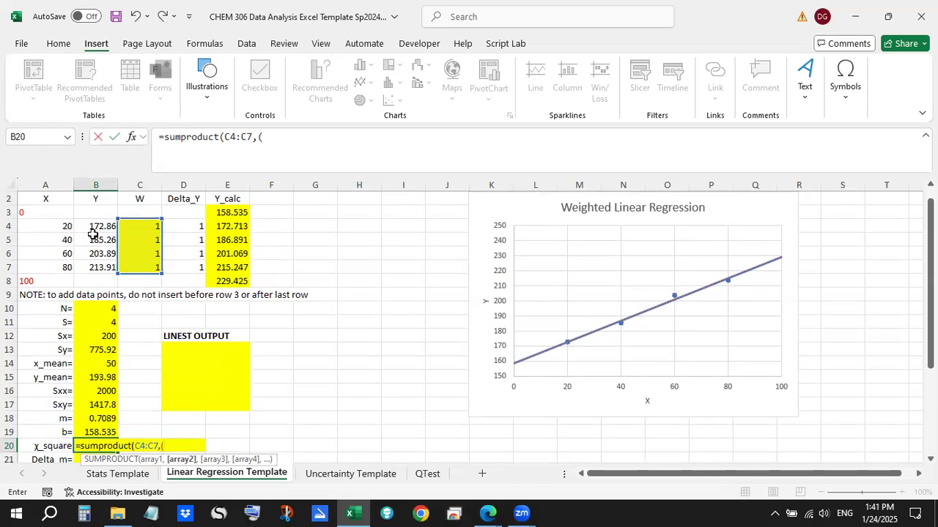
pyautogui.moveTo(100, 229); pyautogui.dragTo(101, 267)
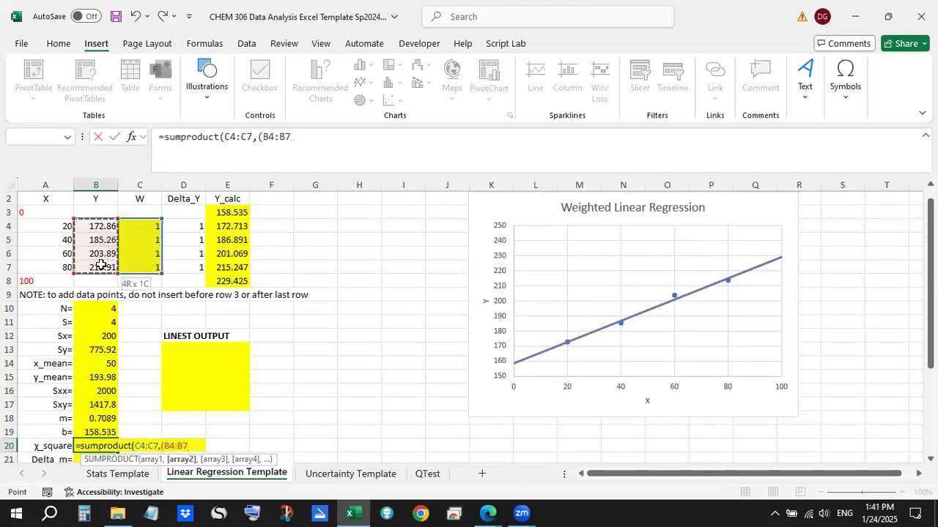
pyautogui.write('-')
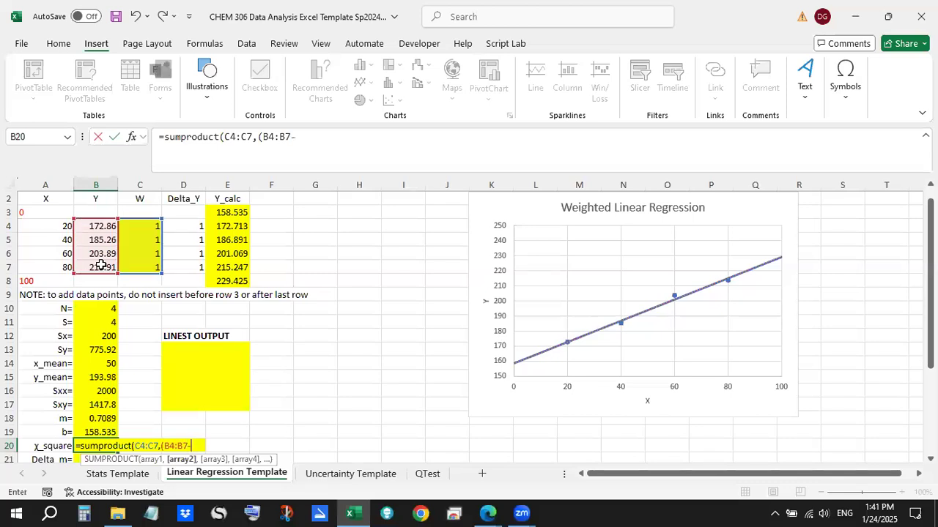
pyautogui.moveTo(239, 226); pyautogui.dragTo(227, 265)
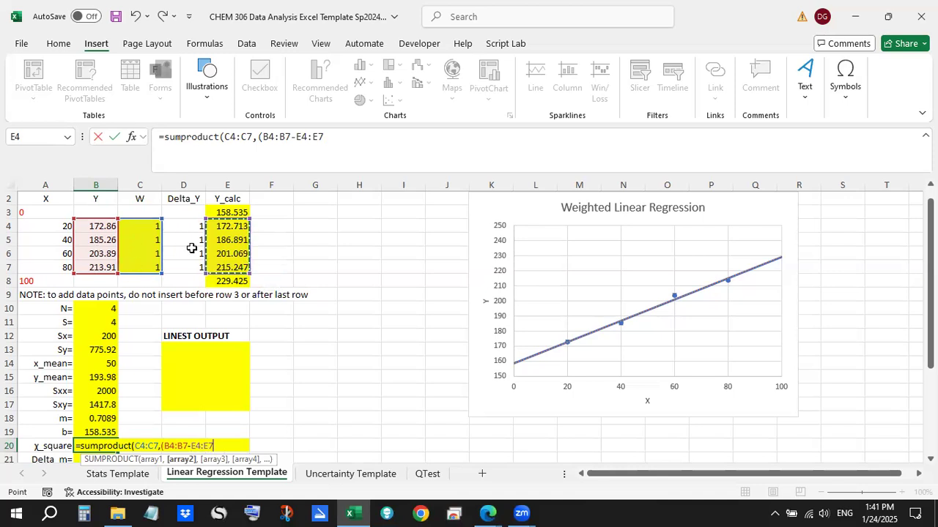
pyautogui.write(')^2')
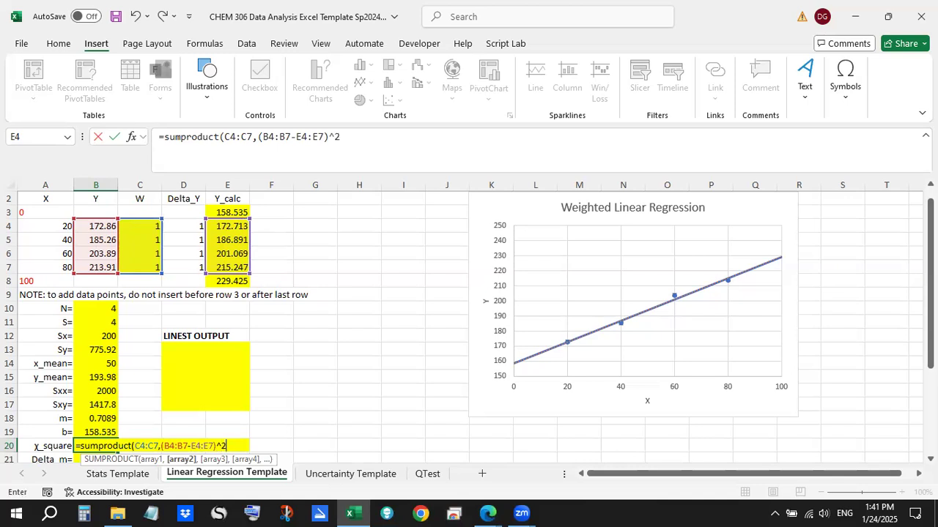
pyautogui.write(')')
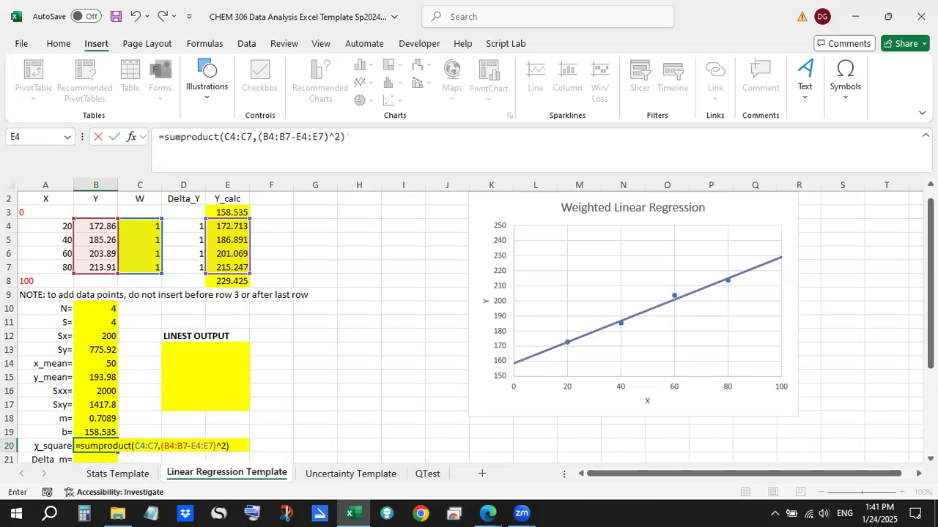
pyautogui.press('Return')
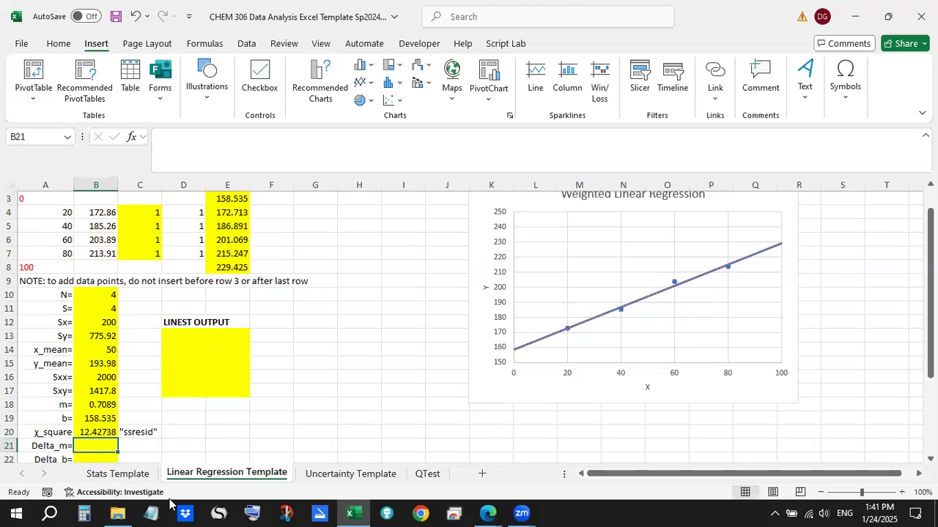
# Step: Review the χ² formula in B20, the slope and intercept in B18:B19, and the Delta_Y values in D4:D7
pyautogui.scroll(-1, 191, 397)
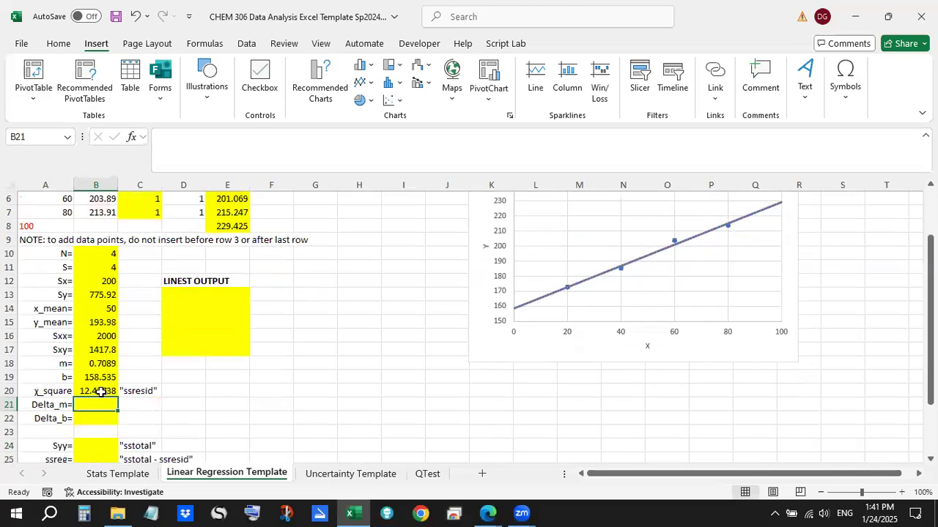
pyautogui.click(101, 392)
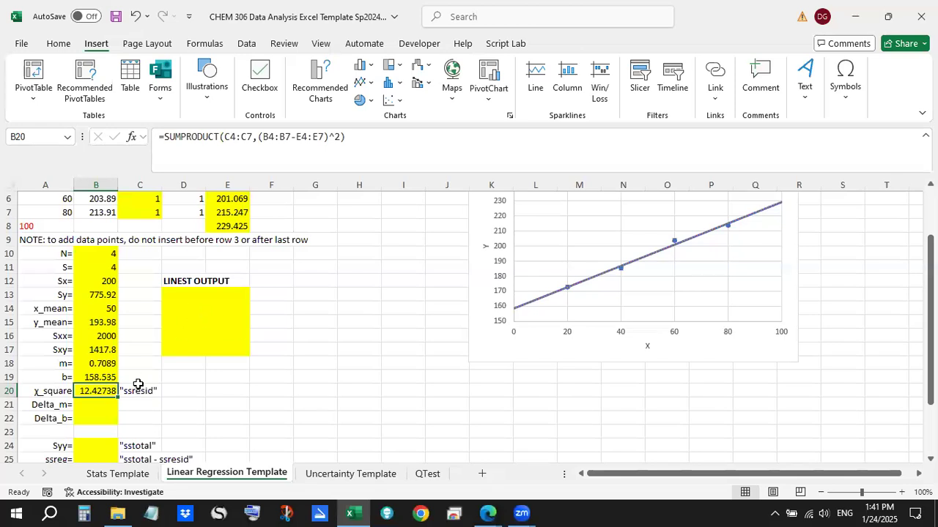
pyautogui.click(104, 365)
pyautogui.moveTo(103, 368); pyautogui.dragTo(103, 377)
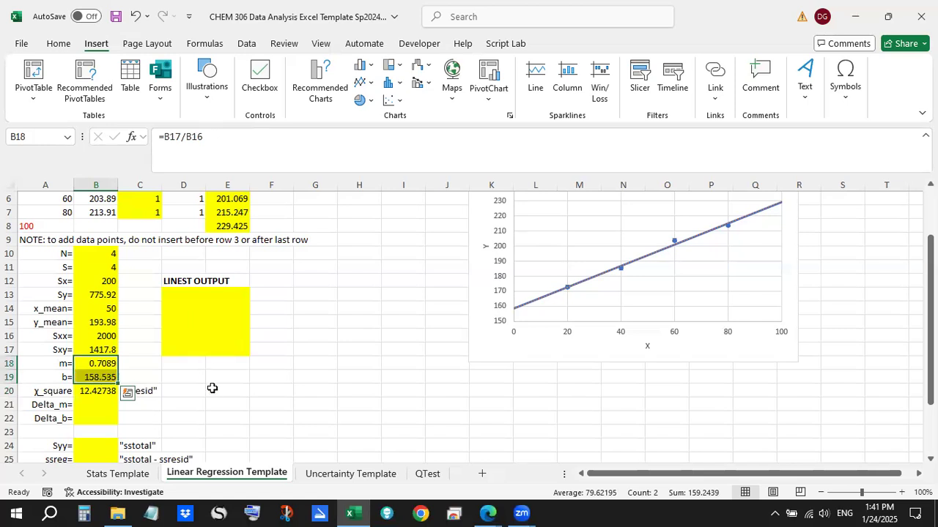
pyautogui.scroll(2, 183, 399)
pyautogui.moveTo(188, 238); pyautogui.dragTo(195, 283)
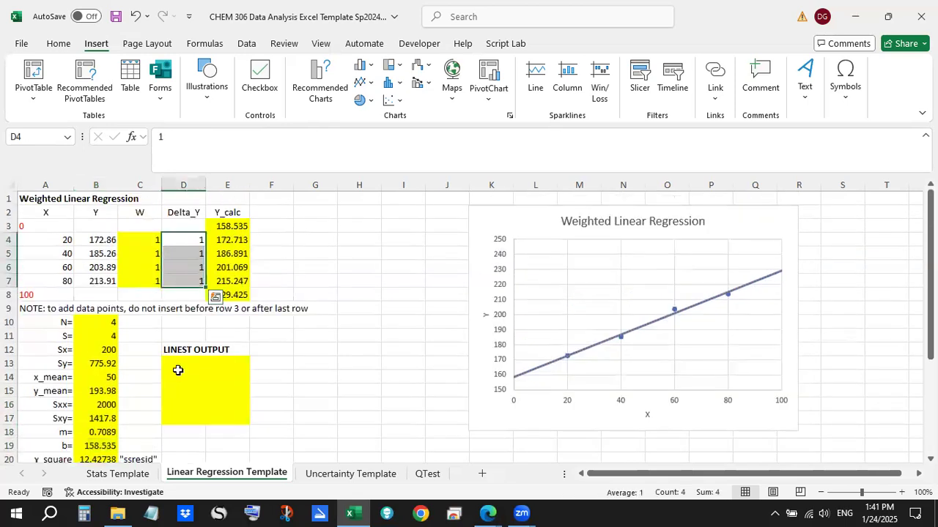
# Step: Enter =LINEST(B4:B7,A4:A7,True,True) as an array formula across D13:E17 under LINEST OUTPUT
pyautogui.click(182, 370)
pyautogui.scroll(-2, 356, 395)
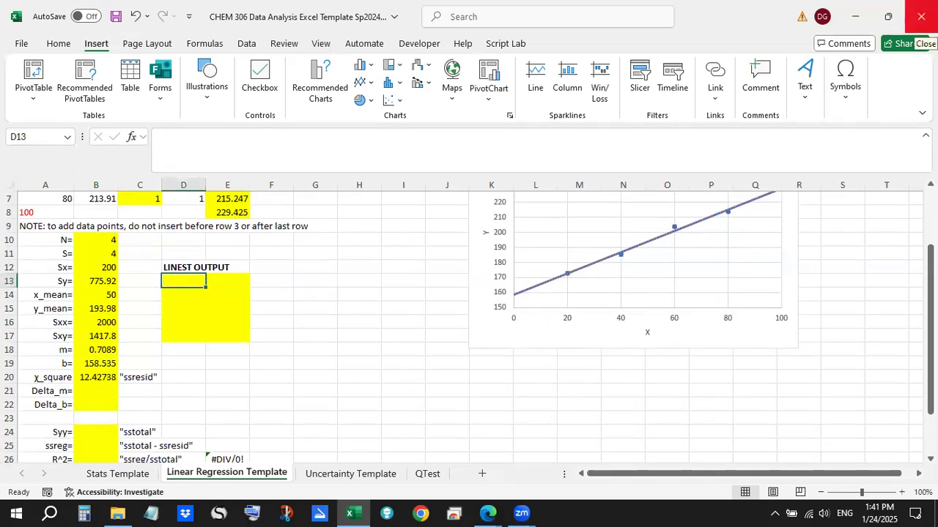
pyautogui.hotkey('shift', 'Right')
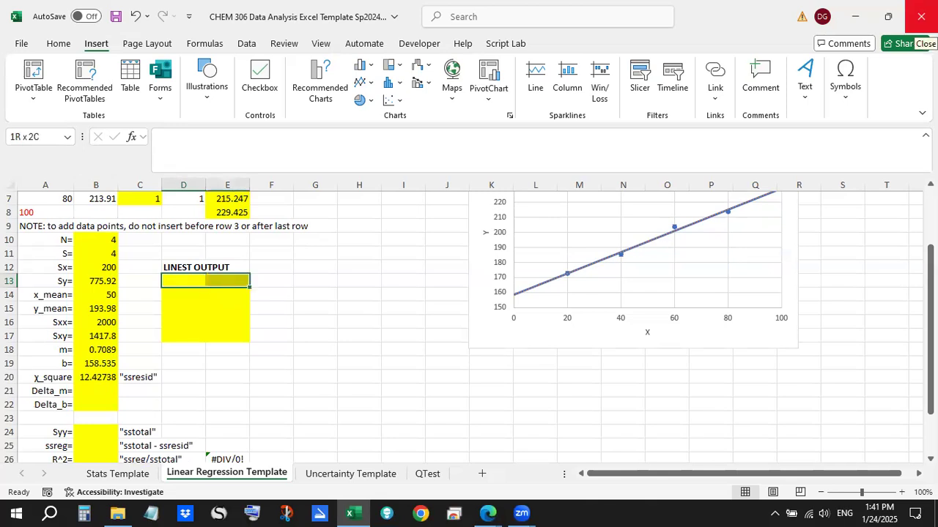
pyautogui.hotkey('shift', 'Down')
pyautogui.hotkey('shift', 'Down')
pyautogui.hotkey('shift', 'Down')
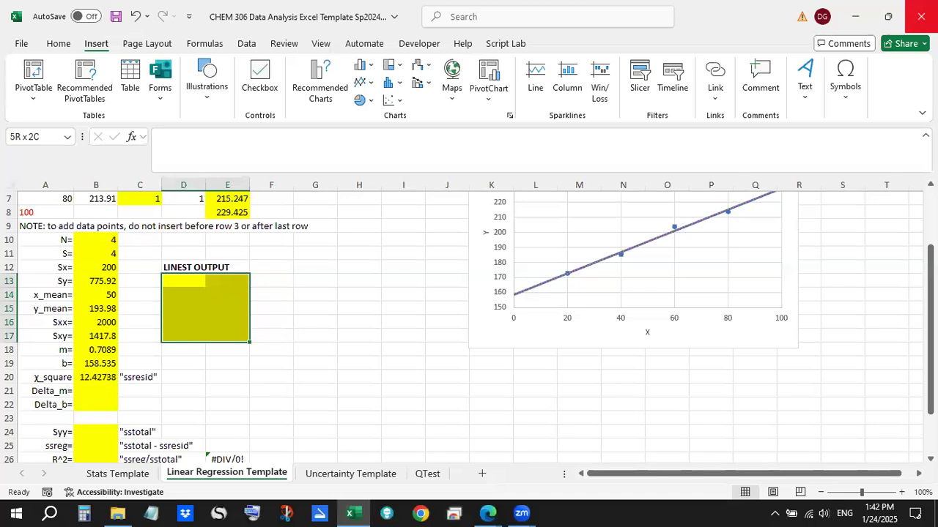
pyautogui.write('=LINEST(')
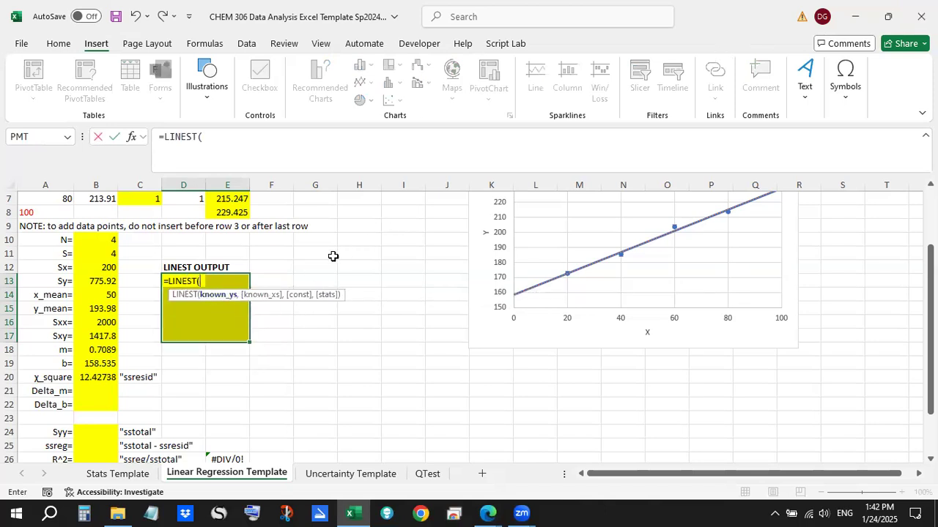
pyautogui.scroll(2, 331, 255)
pyautogui.moveTo(102, 240); pyautogui.dragTo(105, 280)
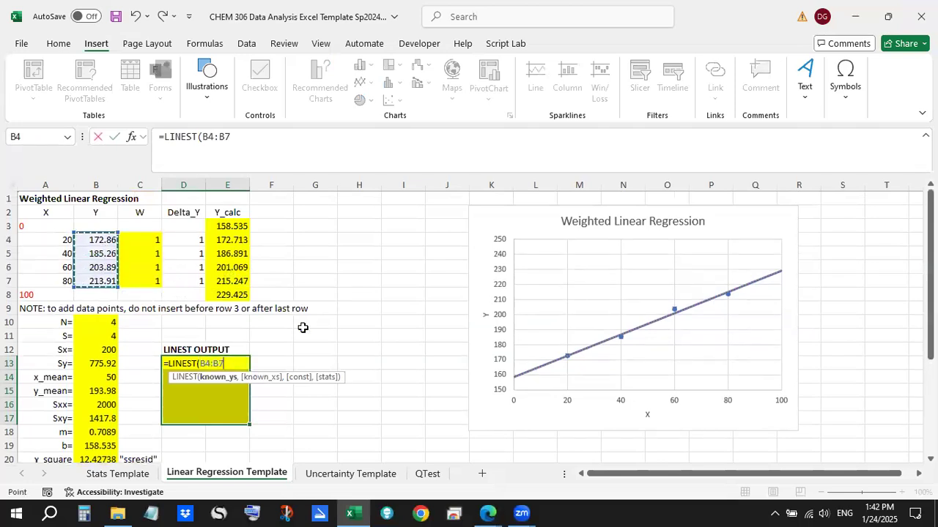
pyautogui.write(',')
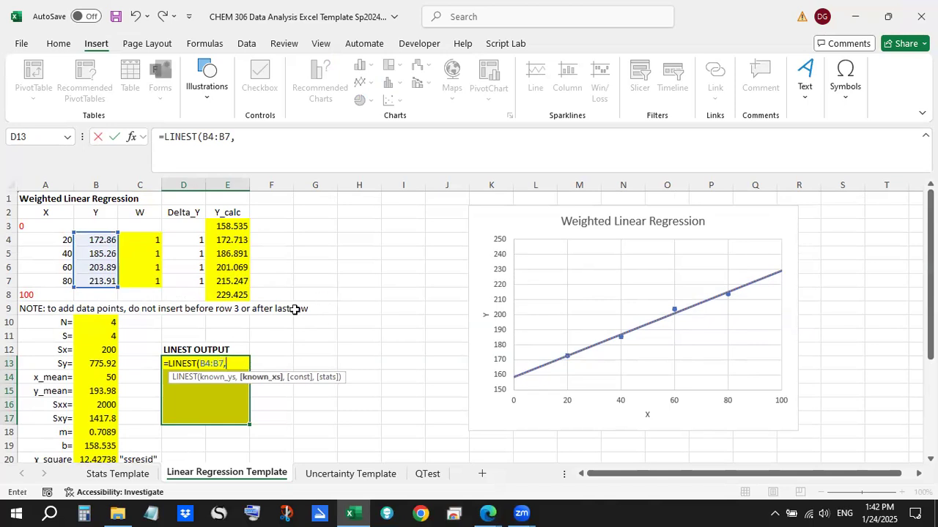
pyautogui.moveTo(57, 241); pyautogui.dragTo(52, 282)
pyautogui.write(',')
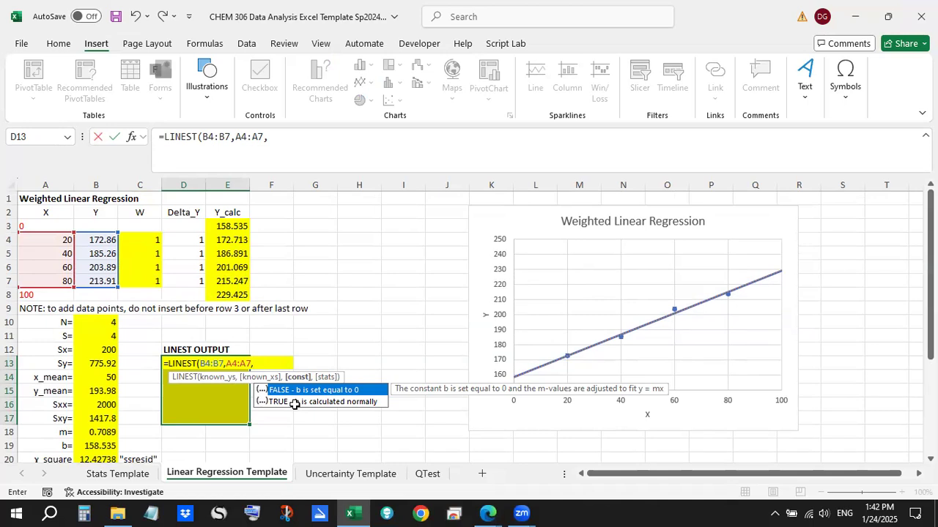
pyautogui.write('True,')
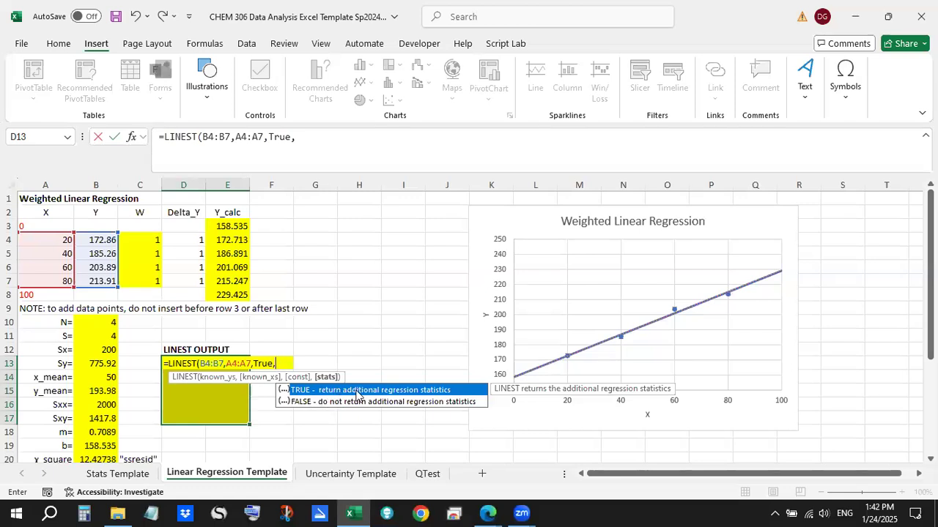
pyautogui.write('True)')
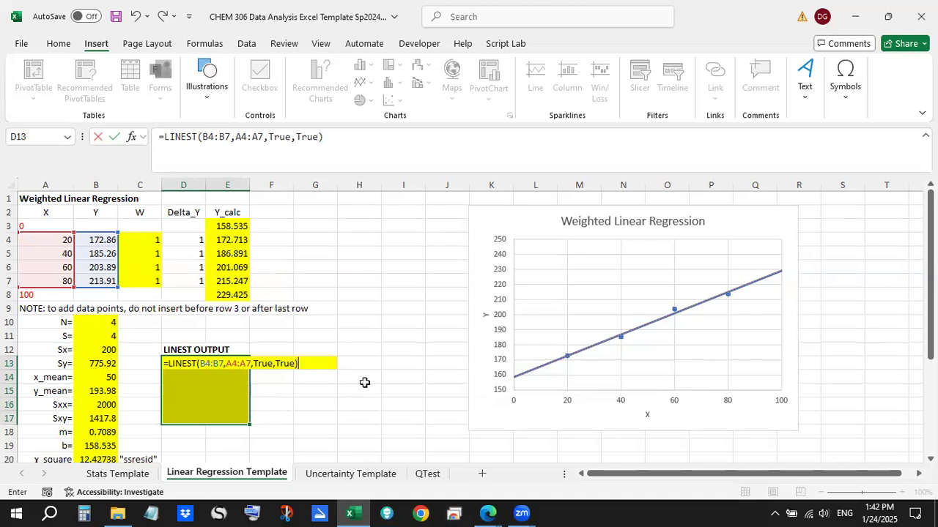
pyautogui.hotkey('ctrl', 'shift', 'Return')
pyautogui.click(324, 378)
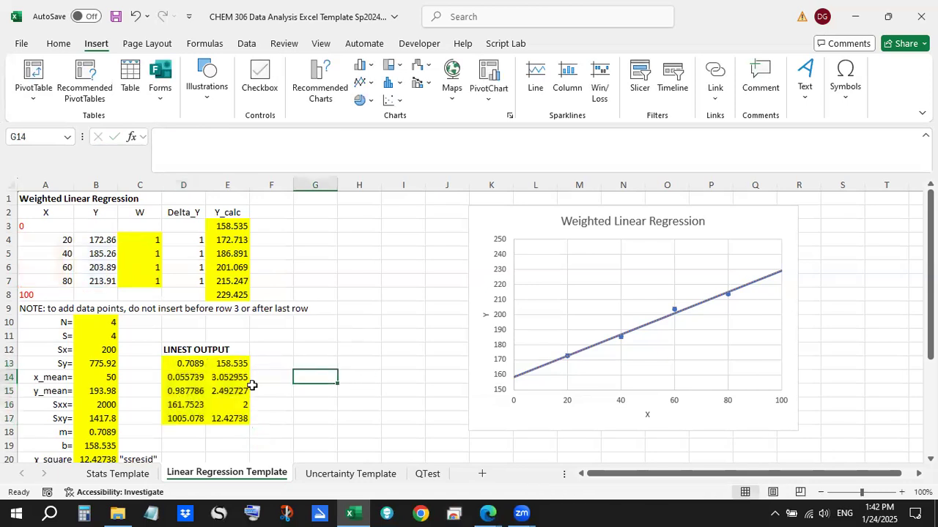
# Step: Compare the LINEST slope in D13 and intercept in E13 with the calculated m in B18 and b in B19
pyautogui.click(191, 363)
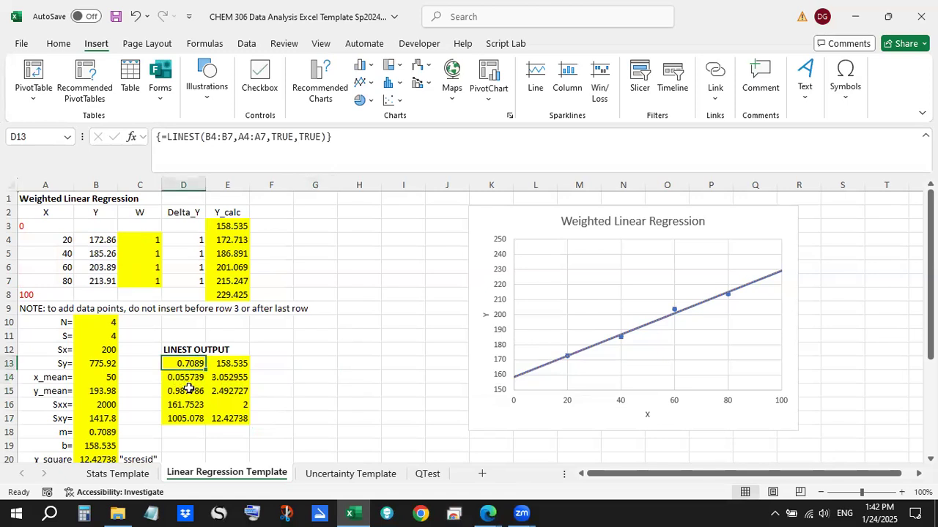
pyautogui.scroll(-2, 329, 369)
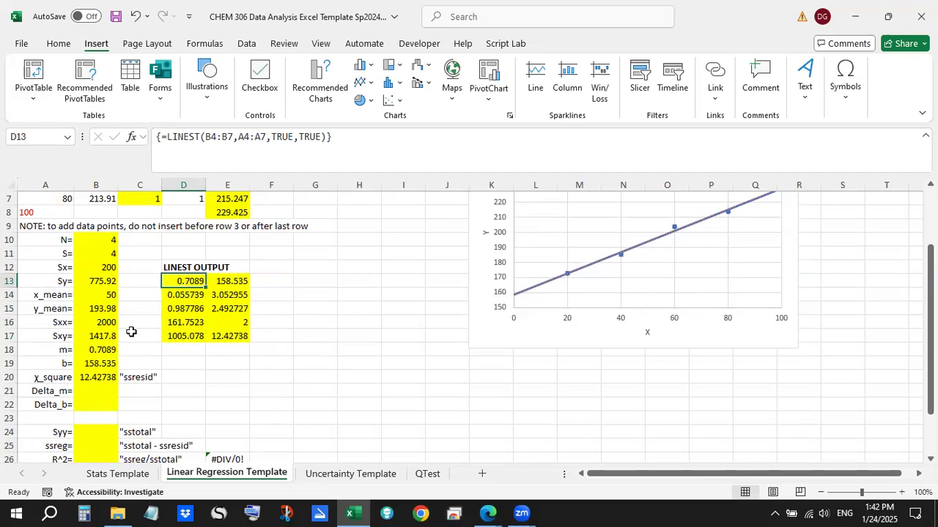
pyautogui.click(106, 353)
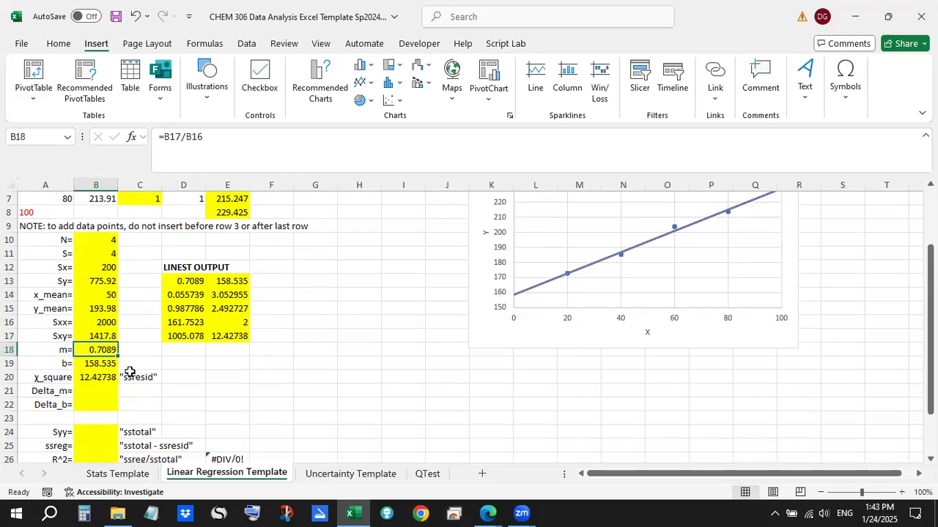
pyautogui.click(240, 284)
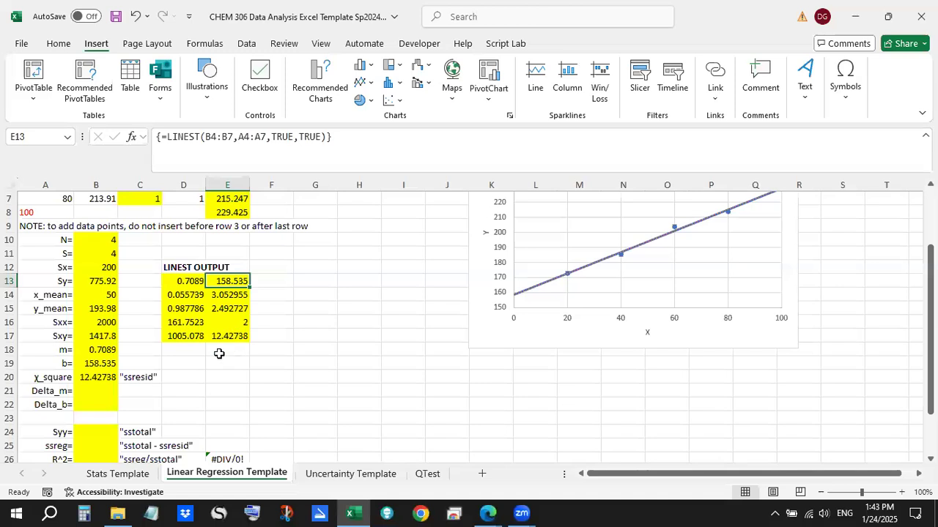
pyautogui.click(108, 366)
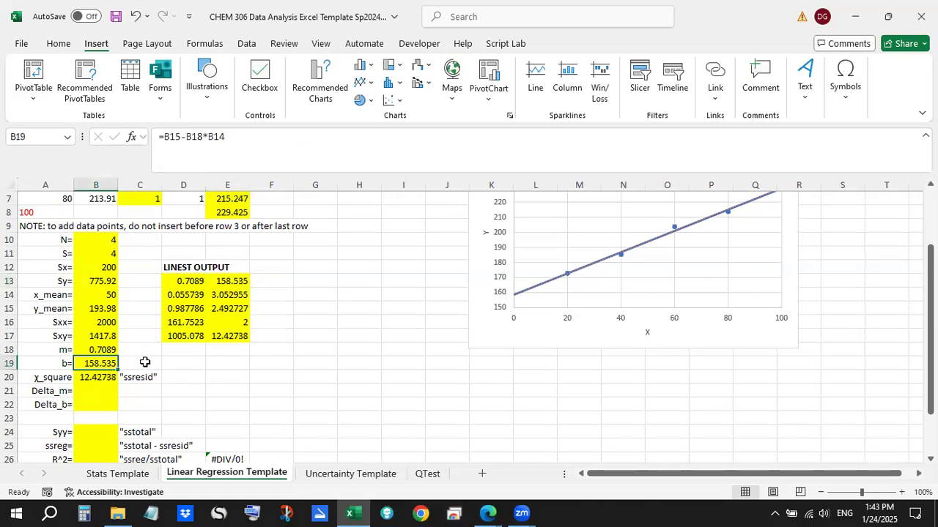
pyautogui.scroll(2, 145, 361)
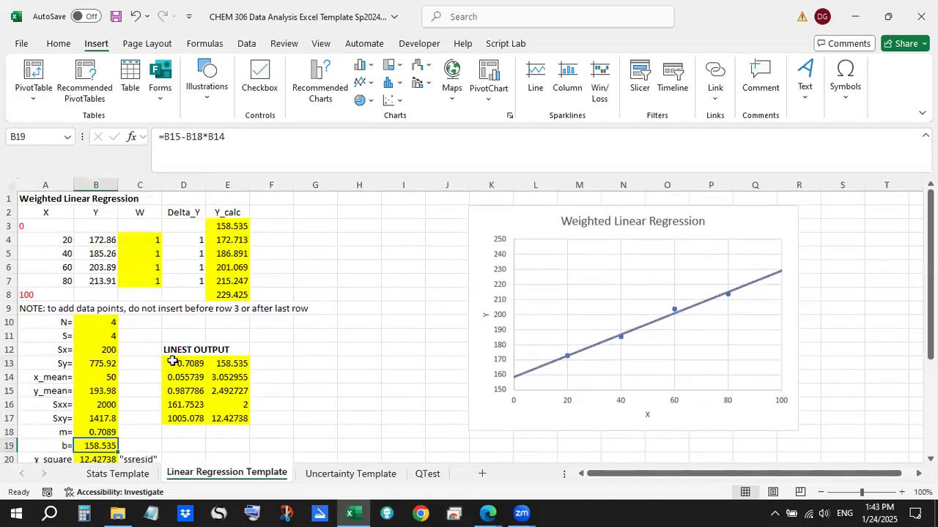
pyautogui.scroll(-1, 100, 385)
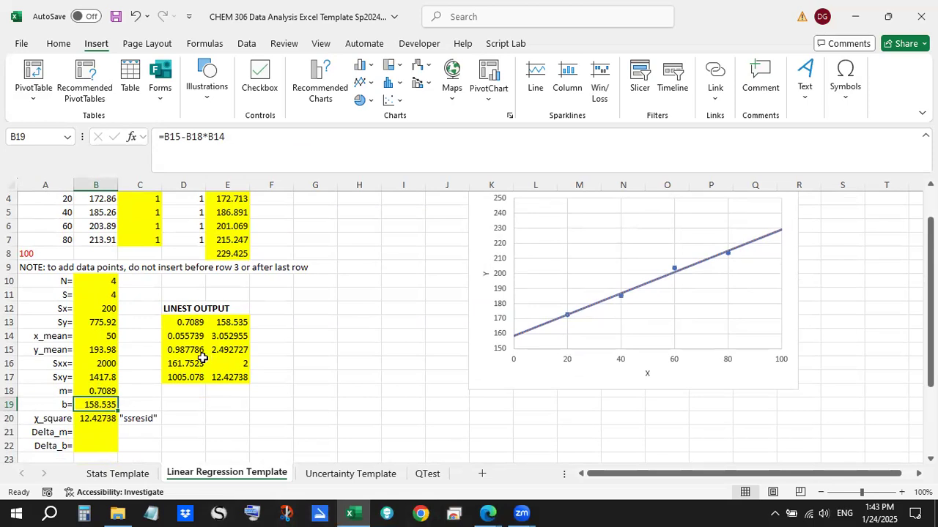
pyautogui.scroll(-1, 202, 359)
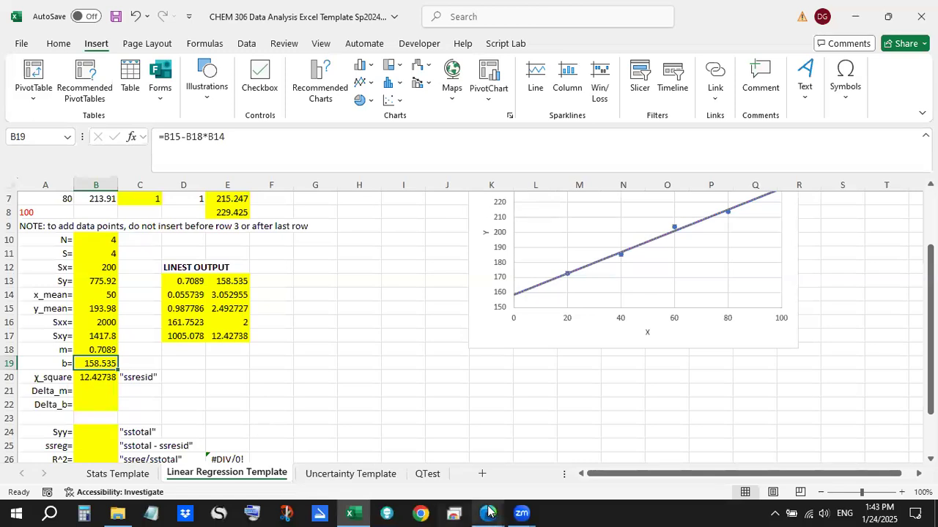
# Step: Switch to the Weighted Linear Regression handout in the browser and examine the Step 6 formula for Δm, including the N − 2 and Sxx terms
pyautogui.moveTo(488, 511)
pyautogui.click(539, 474)
pyautogui.scroll(-3, 410, 363)
pyautogui.moveTo(420, 238); pyautogui.dragTo(521, 244)
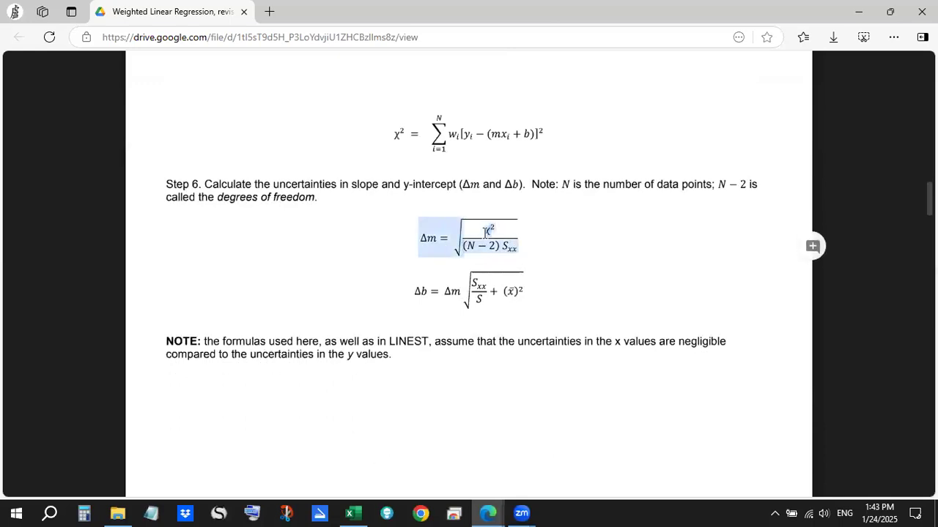
pyautogui.click(476, 249)
pyautogui.doubleClick(466, 245)
pyautogui.moveTo(463, 247); pyautogui.dragTo(499, 245)
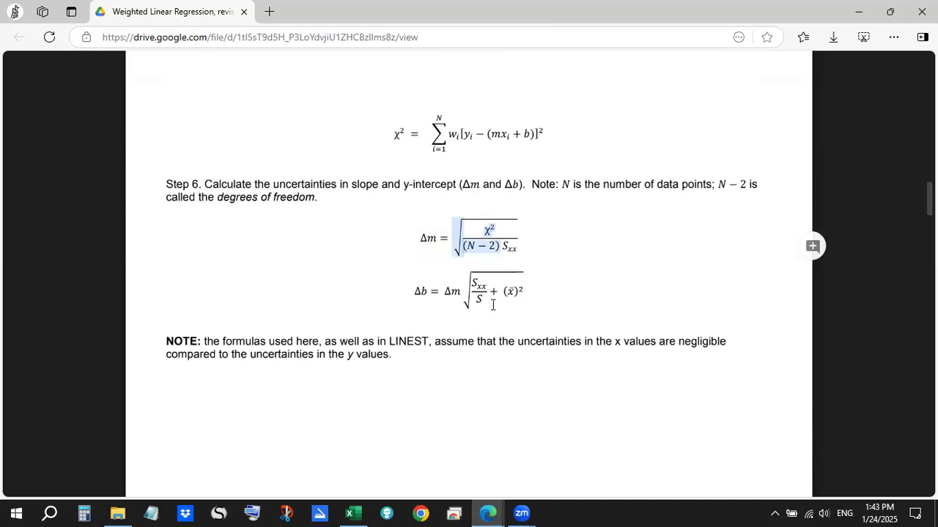
pyautogui.doubleClick(504, 249)
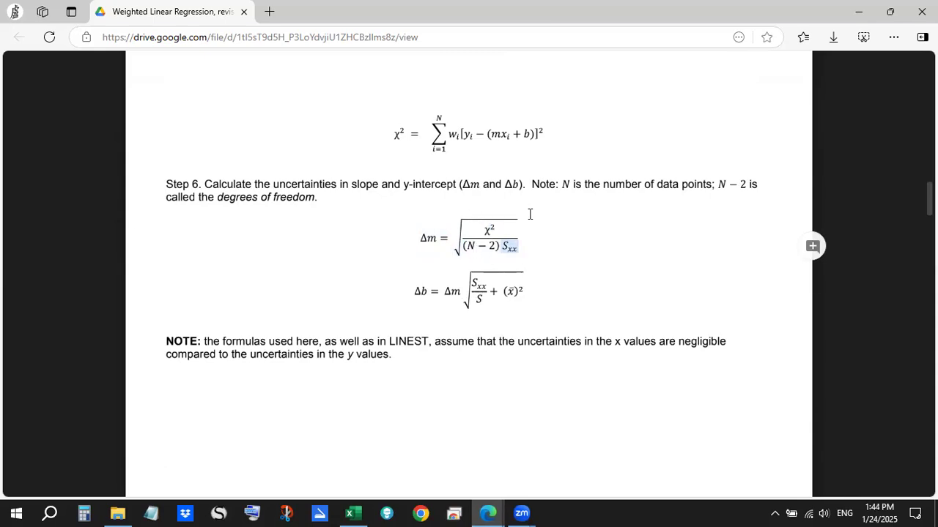
# Step: Switch to the Excel template and begin the Delta_m formula in B21 with =SQRT(B20/, checking it against the handout's Δm formula
pyautogui.click(361, 511)
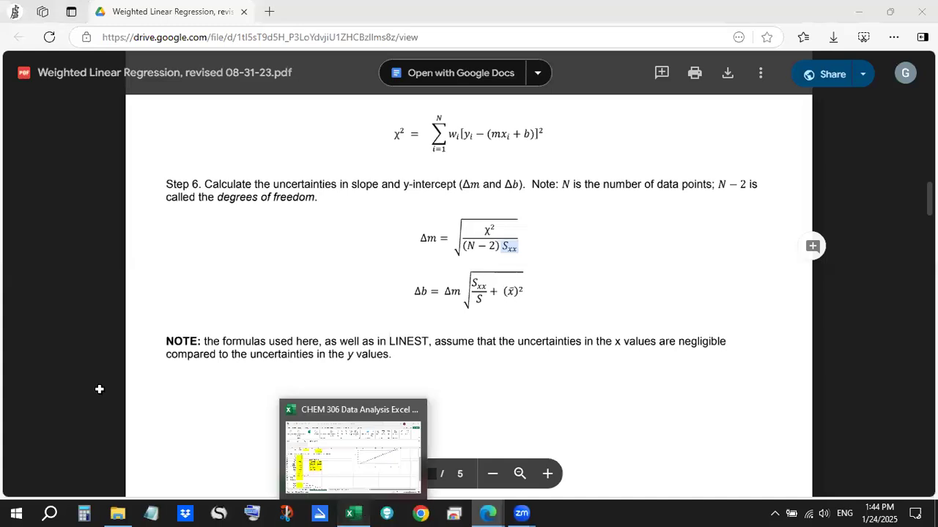
pyautogui.click(97, 391)
pyautogui.write('=s')
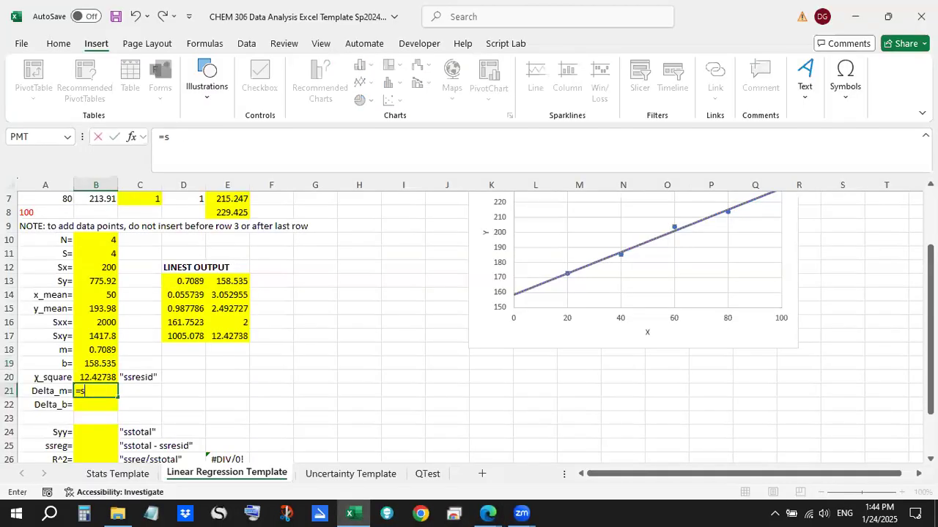
pyautogui.write('qrt(')
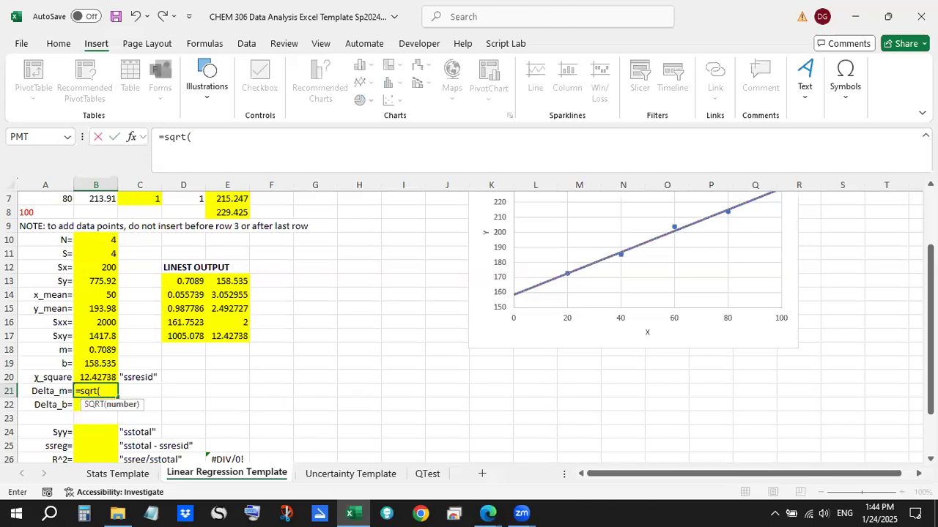
pyautogui.click(487, 512)
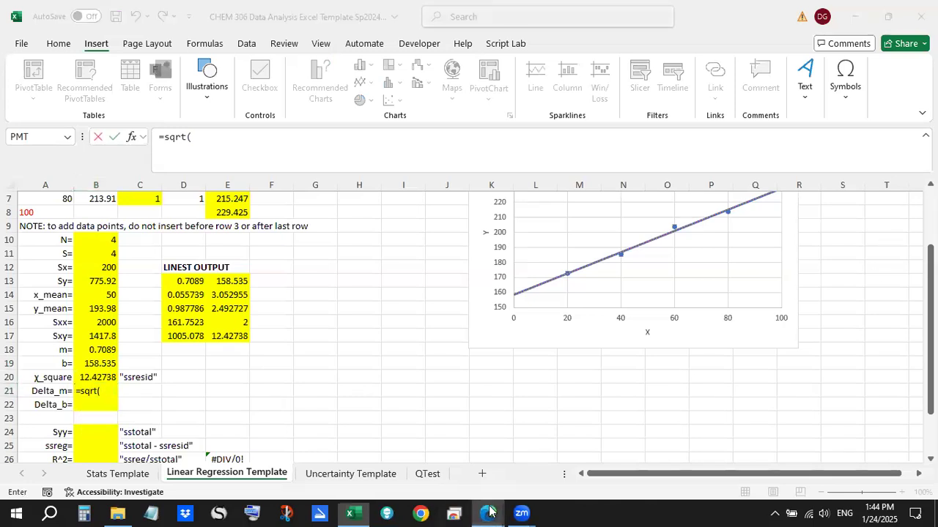
pyautogui.click(534, 473)
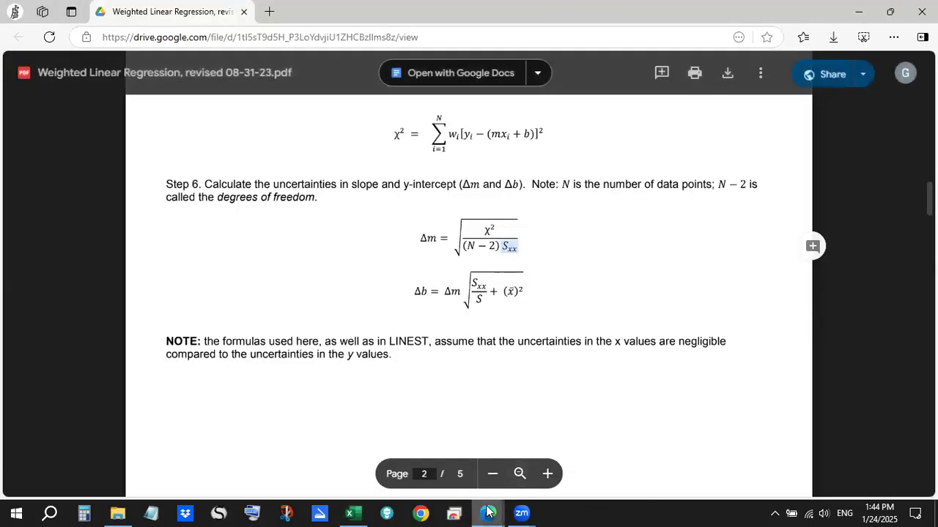
pyautogui.click(351, 513)
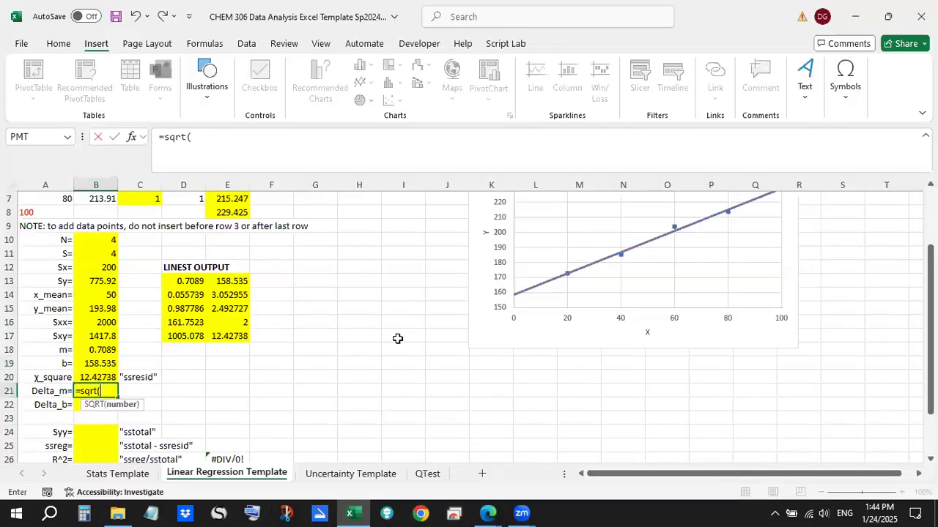
pyautogui.click(103, 377)
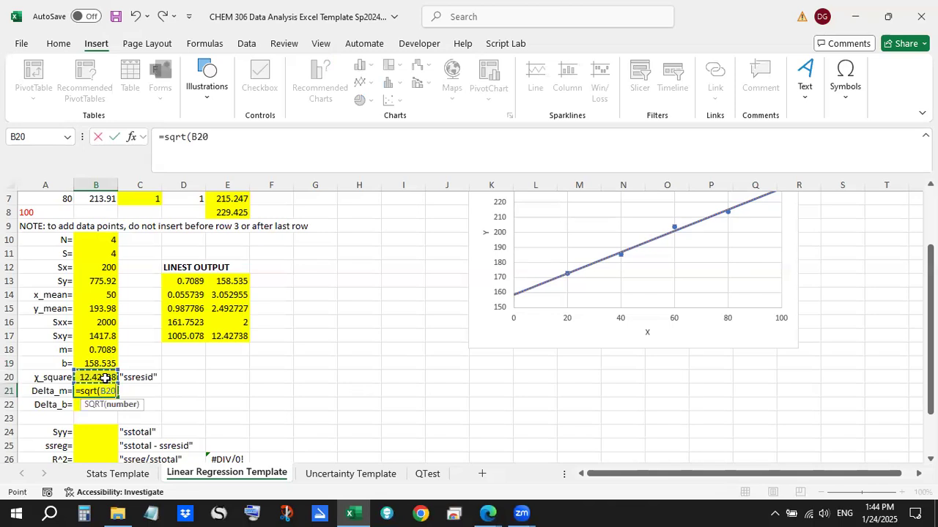
pyautogui.write('/')
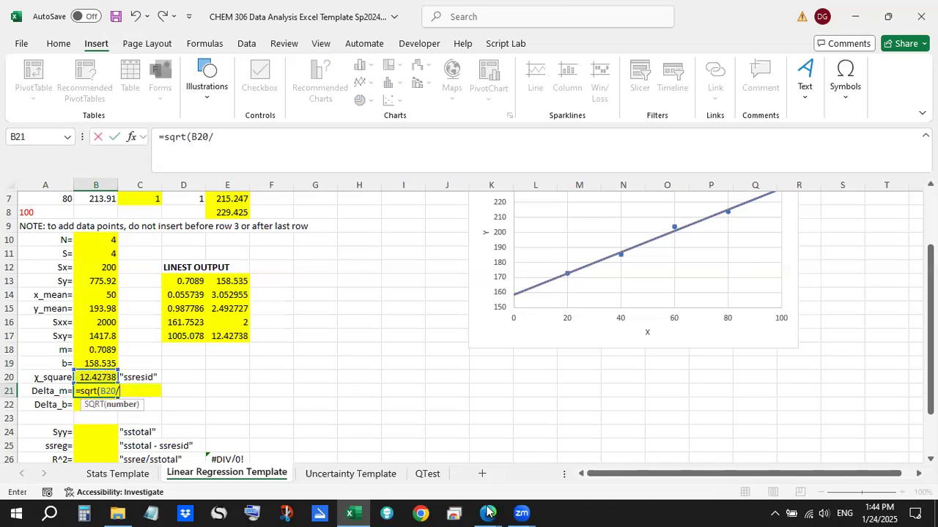
# Step: Complete the Delta_m formula in B21 with the denominator terms (B10-2)/B16, rechecking the Sxx term in the browser handout
pyautogui.moveTo(488, 511)
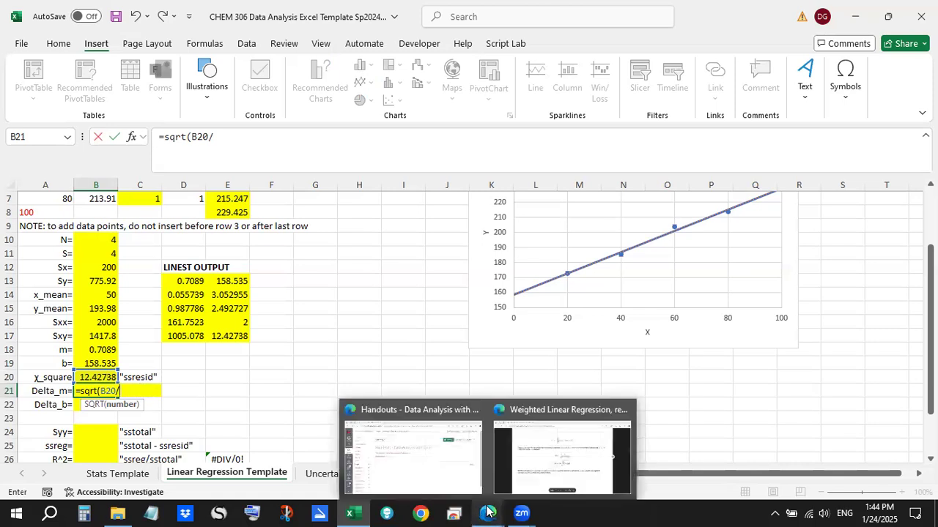
pyautogui.write('(')
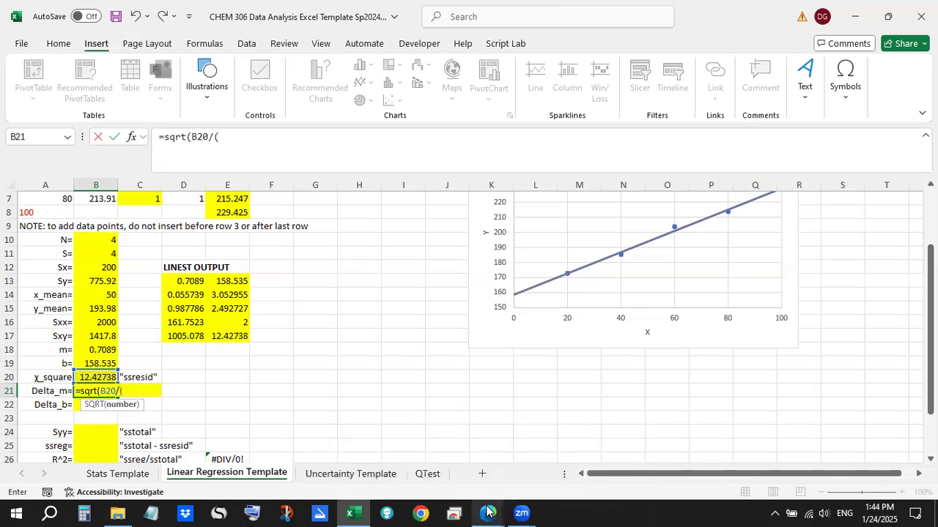
pyautogui.click(105, 239)
pyautogui.write('-2)/')
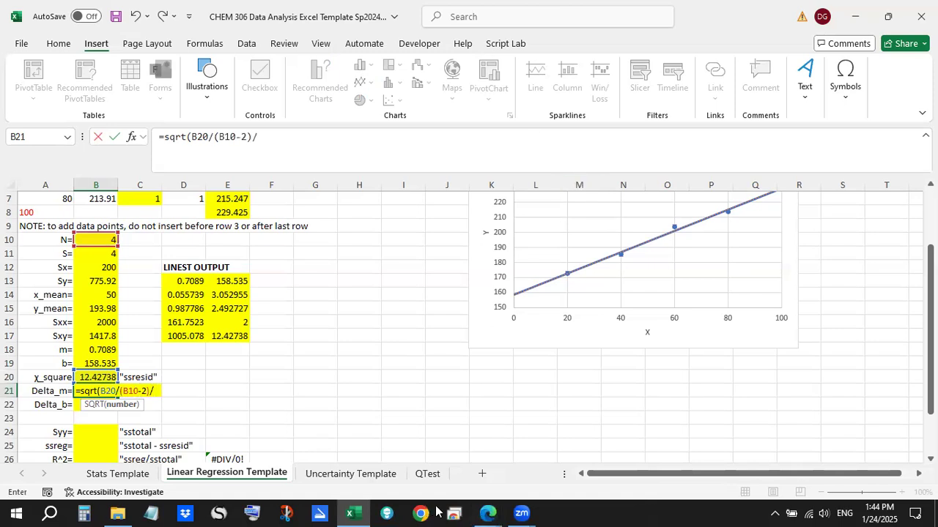
pyautogui.click(488, 511)
pyautogui.click(557, 436)
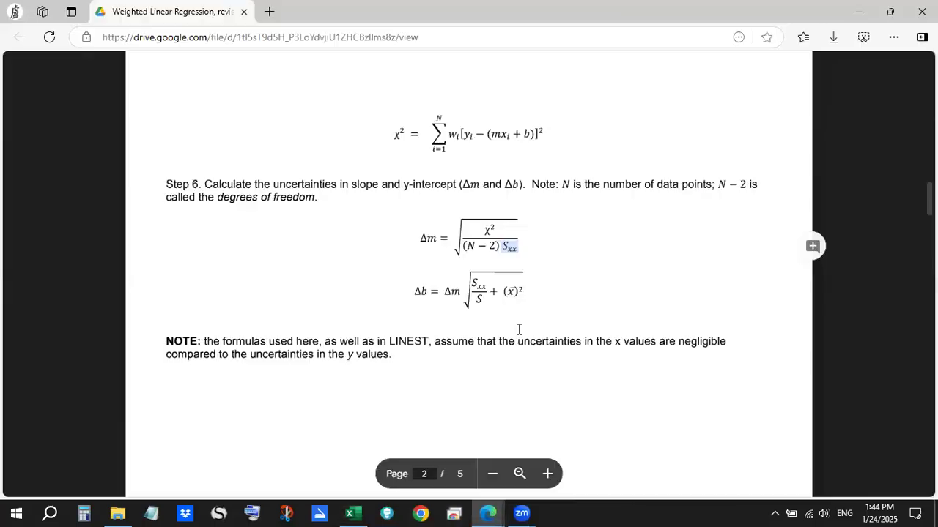
pyautogui.click(489, 512)
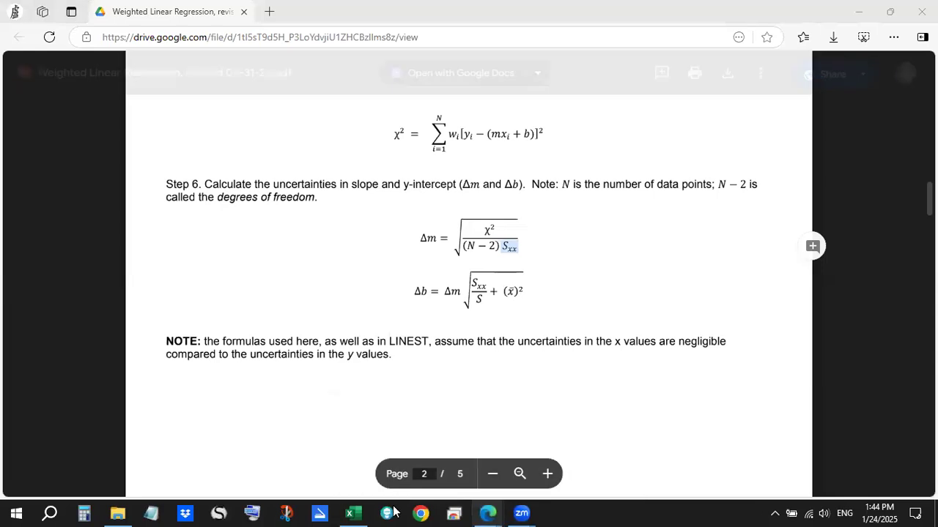
pyautogui.click(351, 511)
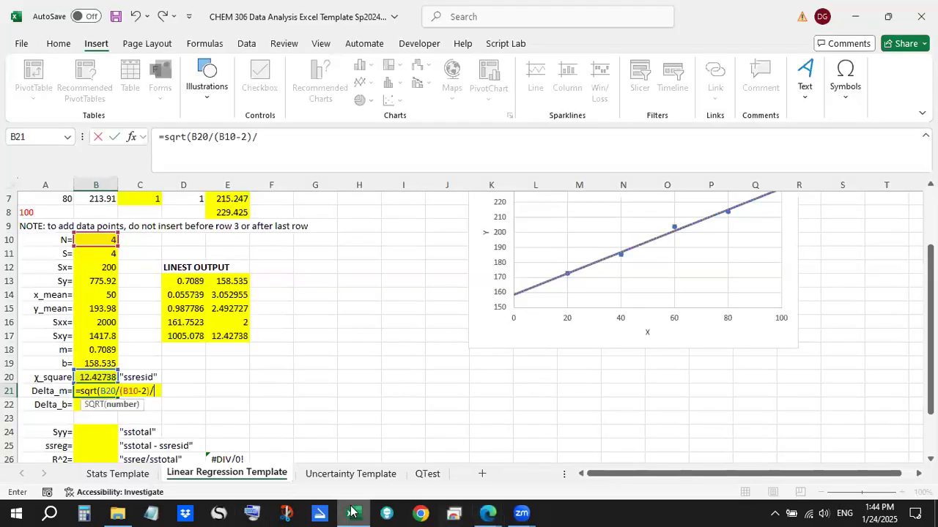
pyautogui.click(113, 327)
pyautogui.write(')')
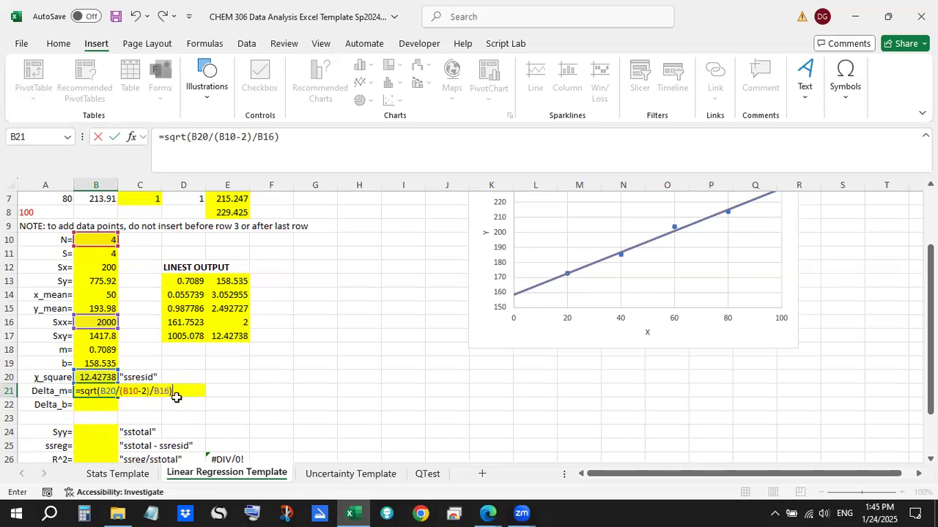
pyautogui.press('Return')
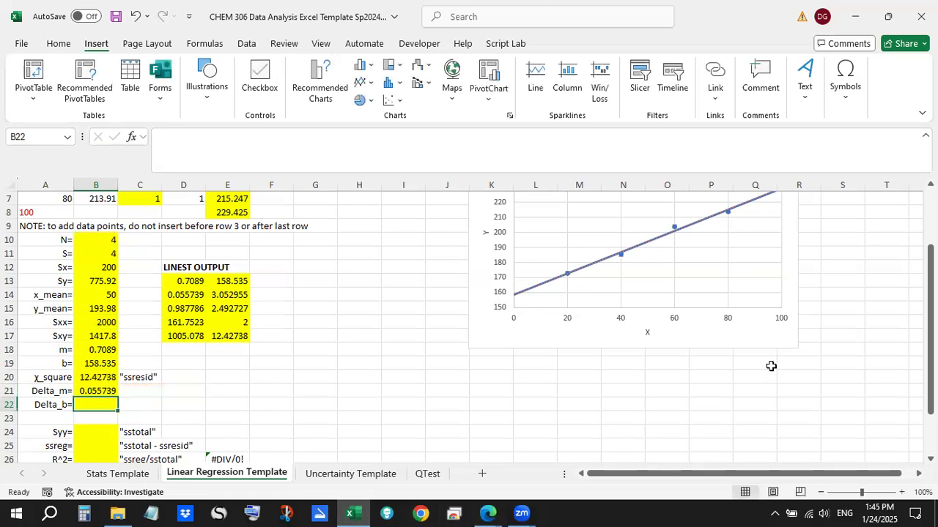
# Step: Compare the calculated Delta_m in B21 with the slope uncertainty in D14 of the LINEST output
pyautogui.click(94, 392)
pyautogui.moveTo(185, 286); pyautogui.dragTo(185, 299)
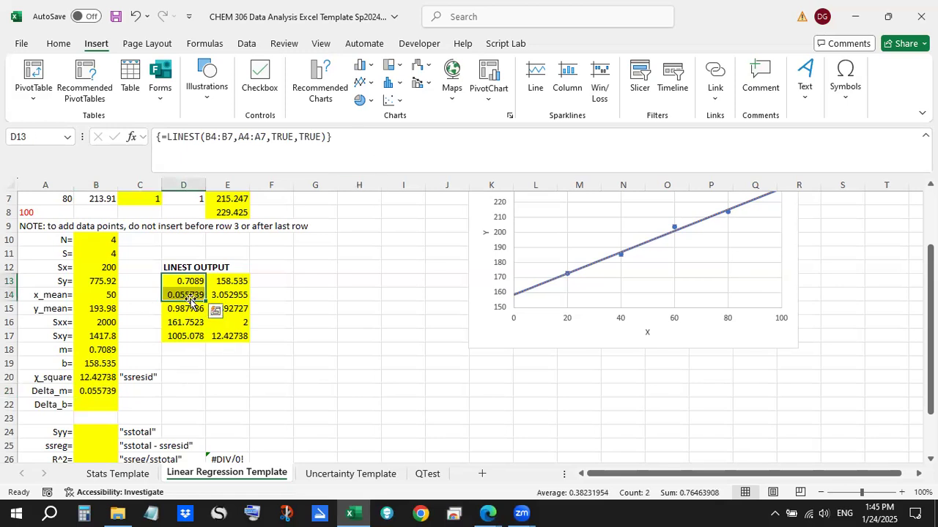
pyautogui.click(107, 395)
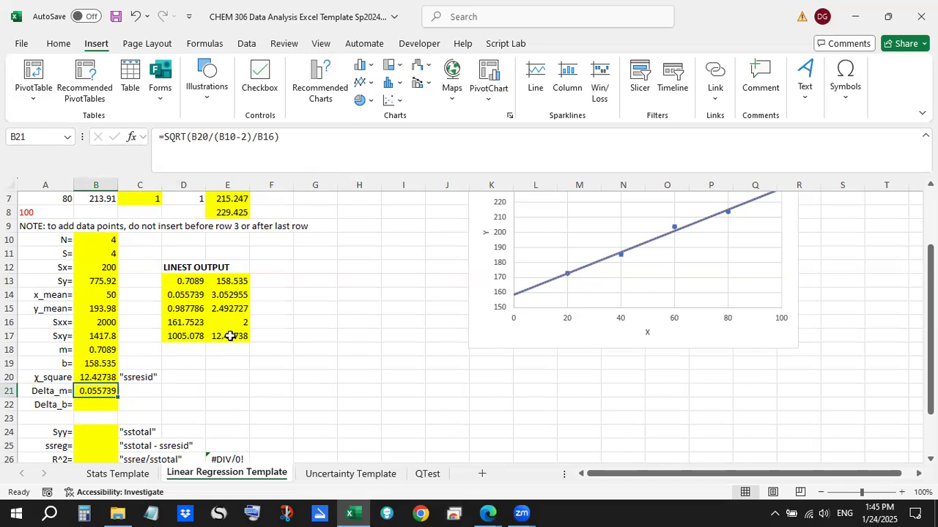
# Step: Consult the handout's Δb formula in the browser, then start the Delta_b formula in B22 of the Excel template with =B21*SQRT(
pyautogui.click(94, 408)
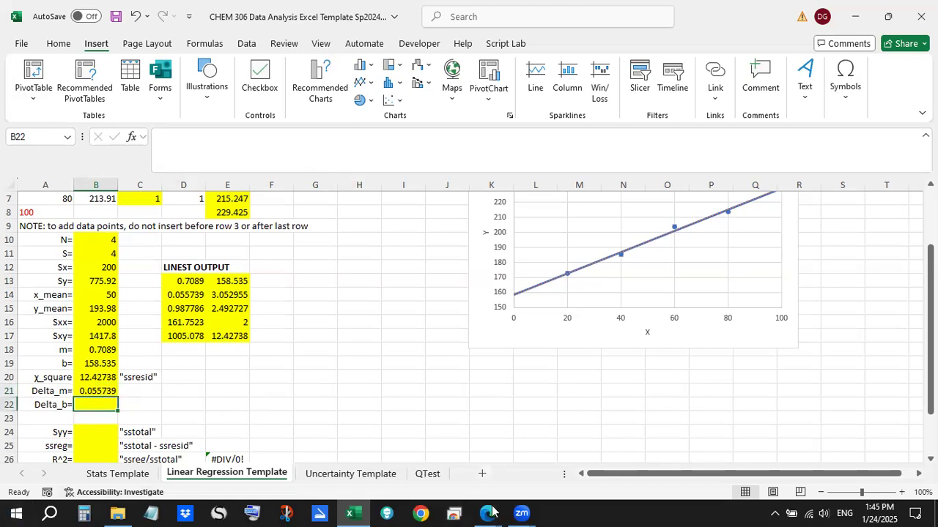
pyautogui.hotkey('alt', 'Tab')
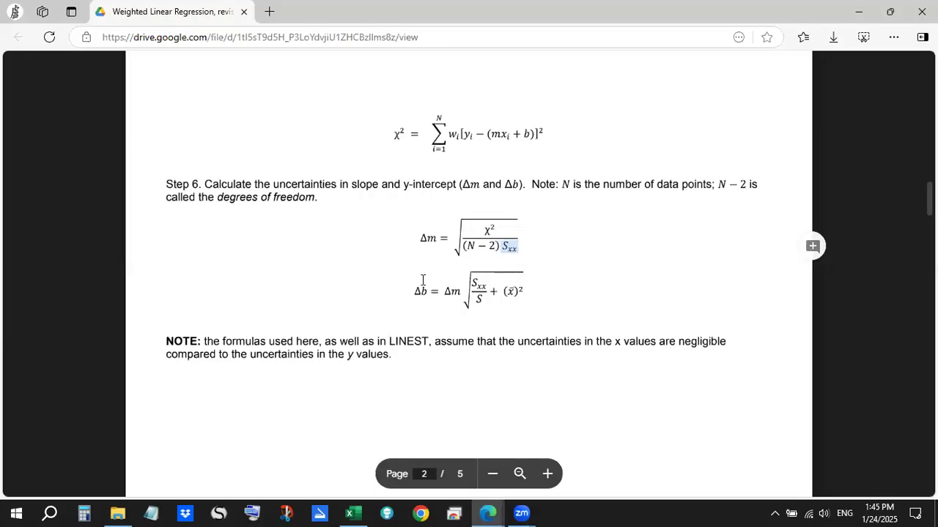
pyautogui.moveTo(419, 284); pyautogui.dragTo(515, 295)
pyautogui.click(450, 296)
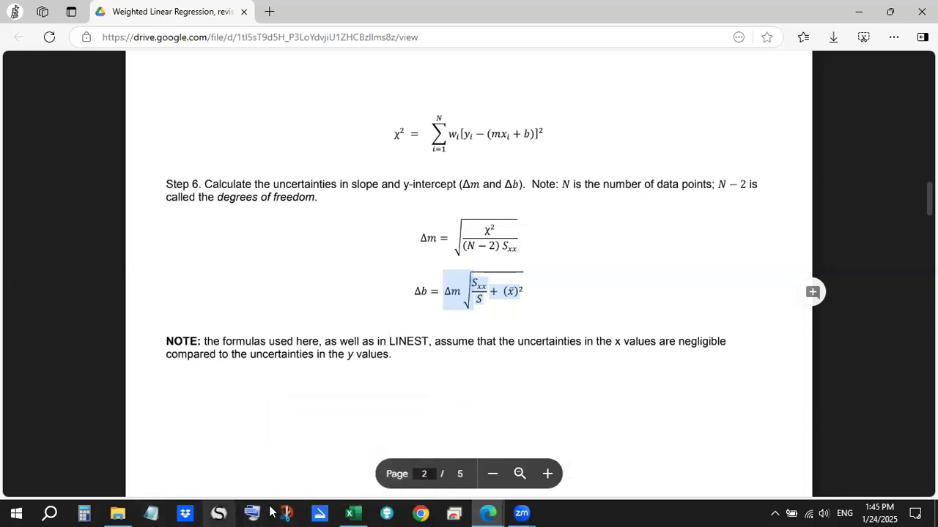
pyautogui.click(350, 512)
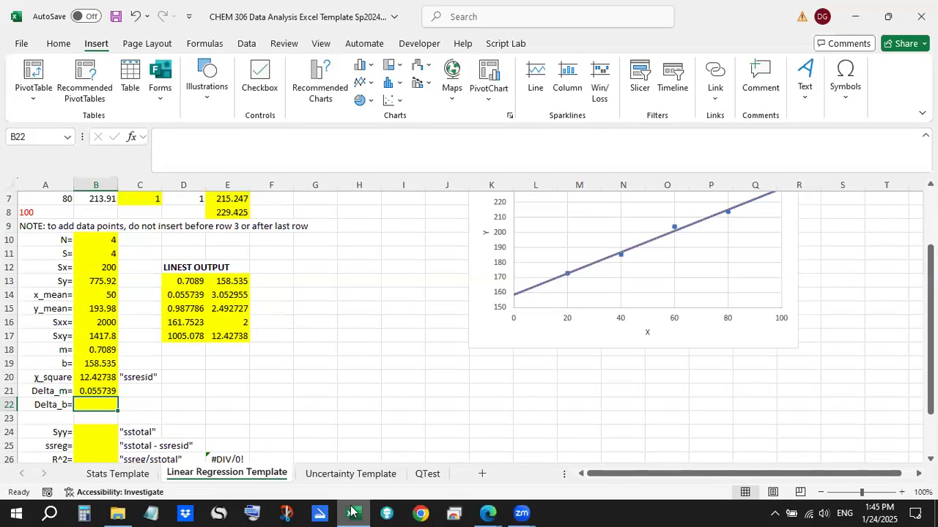
pyautogui.write('=')
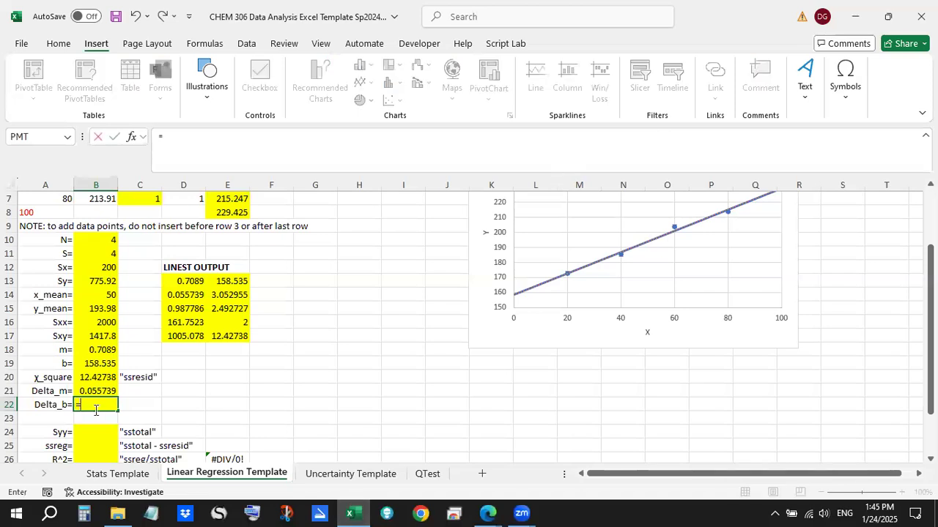
pyautogui.click(98, 391)
pyautogui.write('*sqrt(')
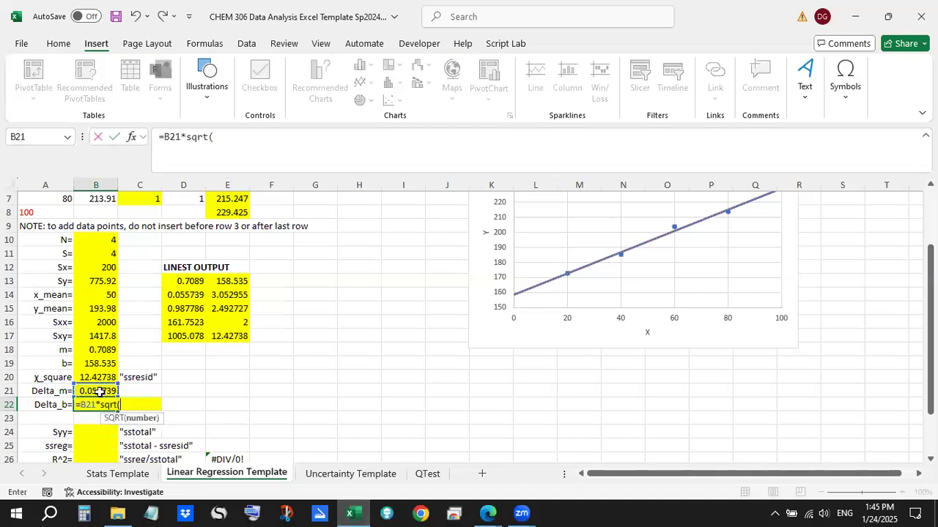
# Step: Recheck the handout's Δb formula and extend the Delta_b formula in B22 with the Sxx over S term, B16/B11
pyautogui.scroll(-1, 449, 376)
pyautogui.scroll(-1, 416, 388)
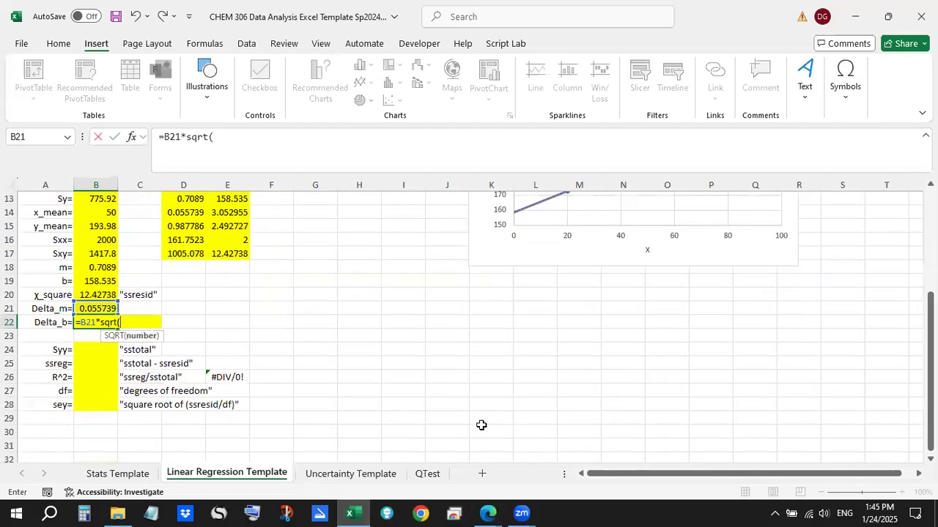
pyautogui.click(477, 511)
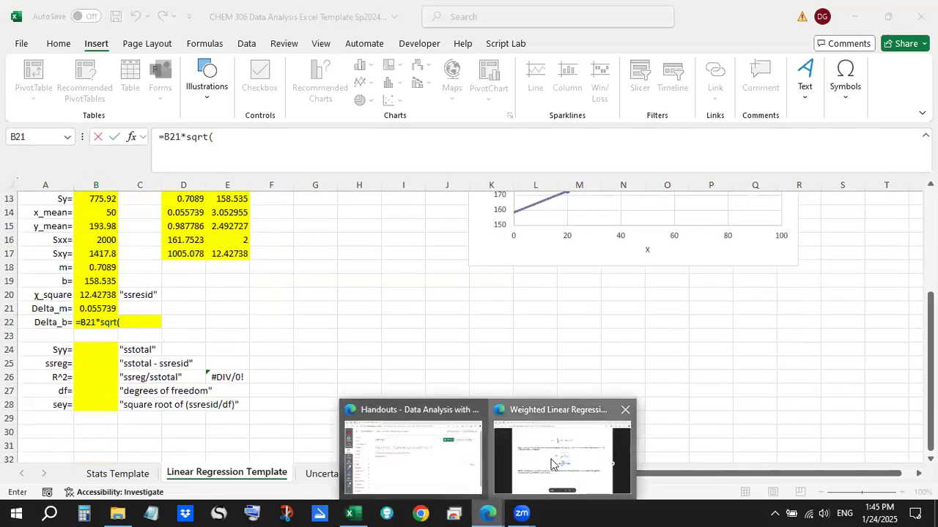
pyautogui.click(512, 475)
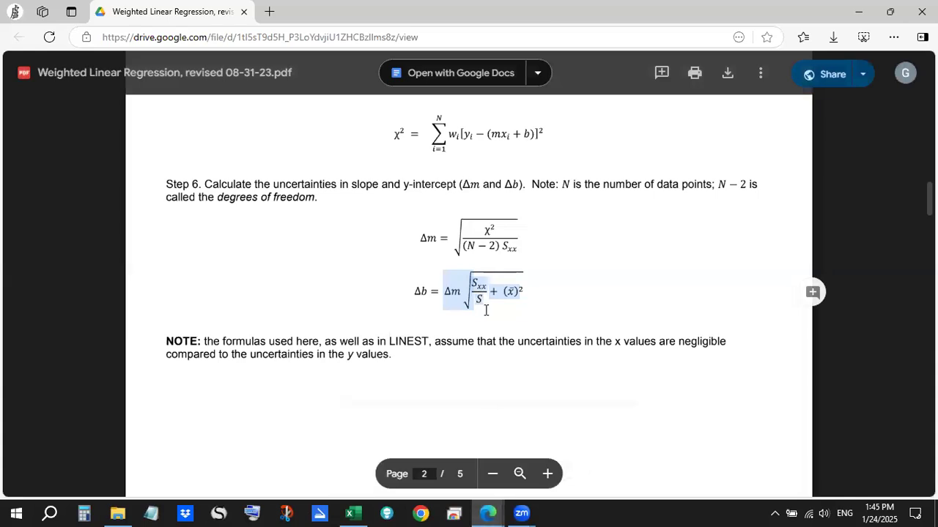
pyautogui.click(493, 511)
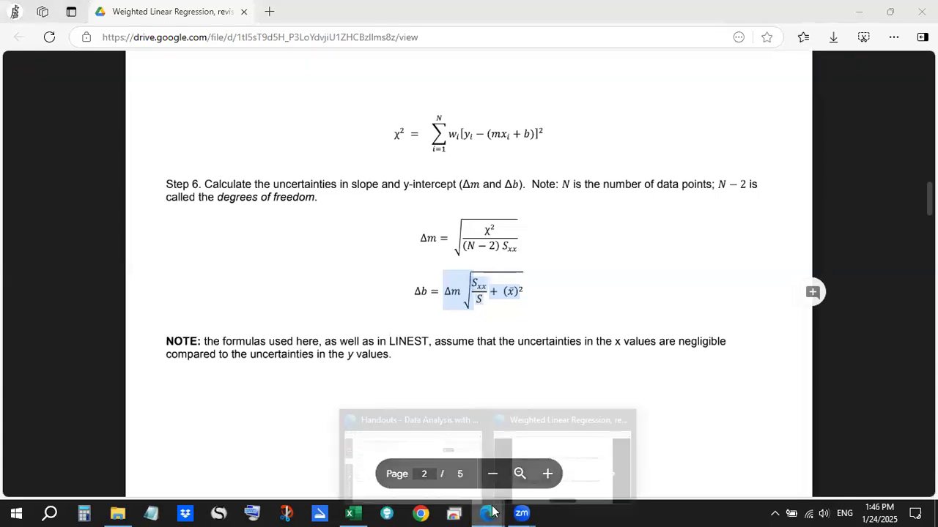
pyautogui.click(349, 513)
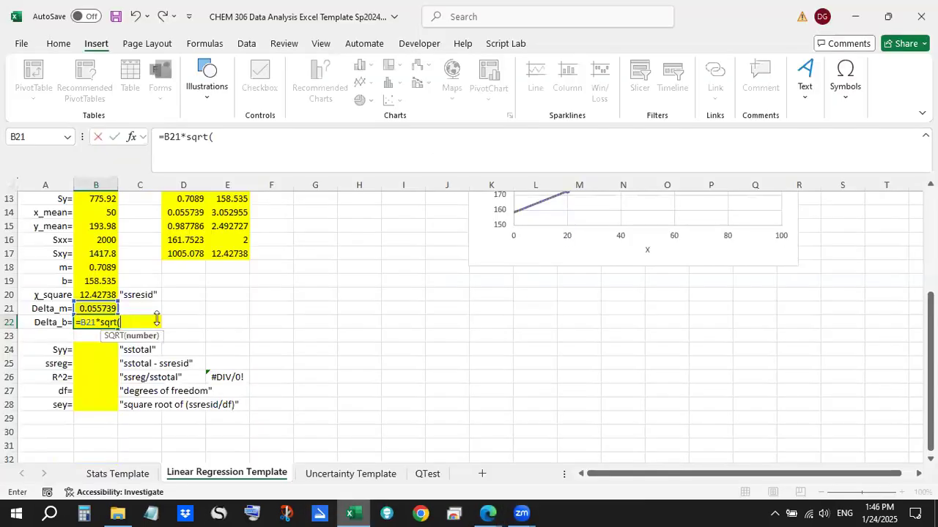
pyautogui.click(101, 240)
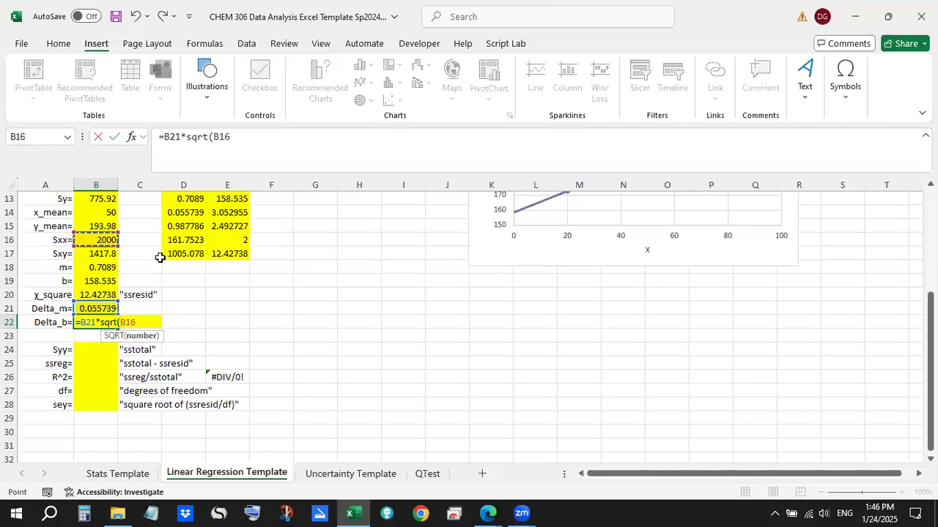
pyautogui.scroll(1, 160, 257)
pyautogui.write('/')
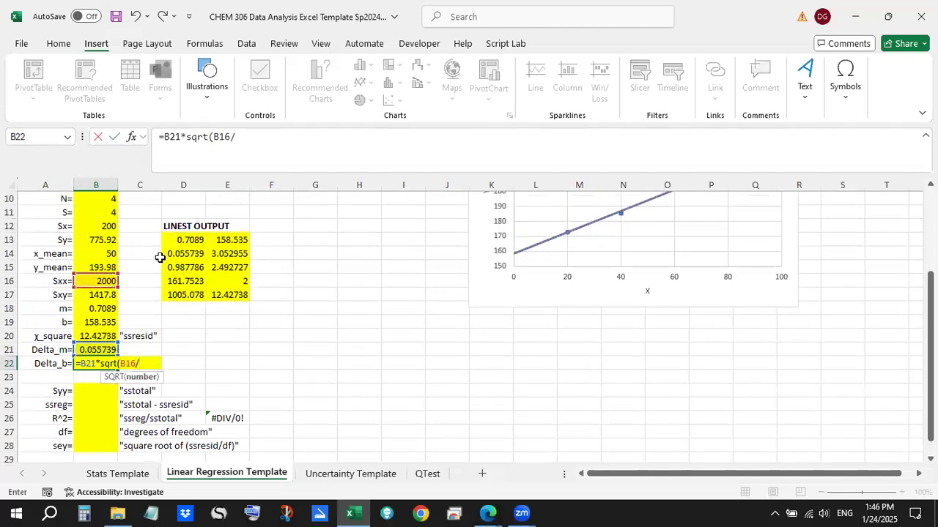
pyautogui.click(88, 213)
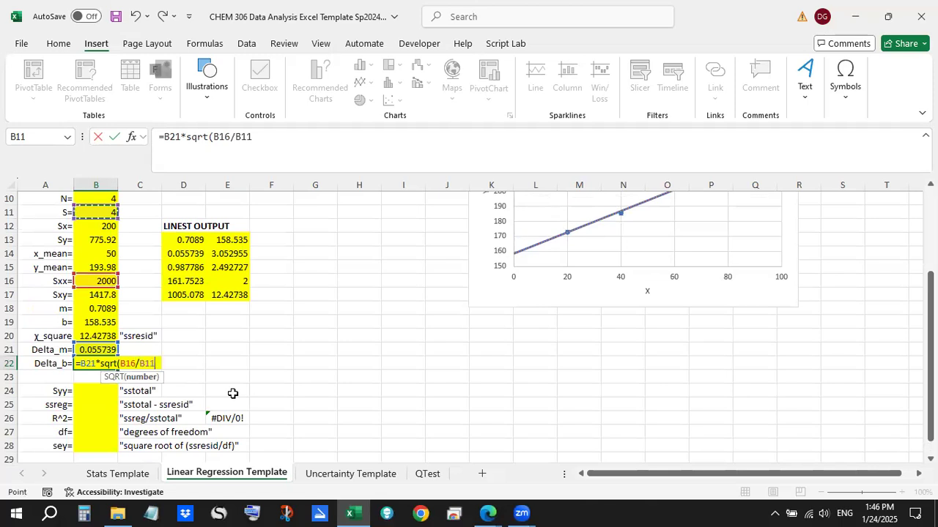
# Step: Consult the handout's Δb formula in the browser and add the squared x_mean term, +B14^2, to the Delta_b formula in B22 of the Excel template
pyautogui.click(489, 513)
pyautogui.click(547, 464)
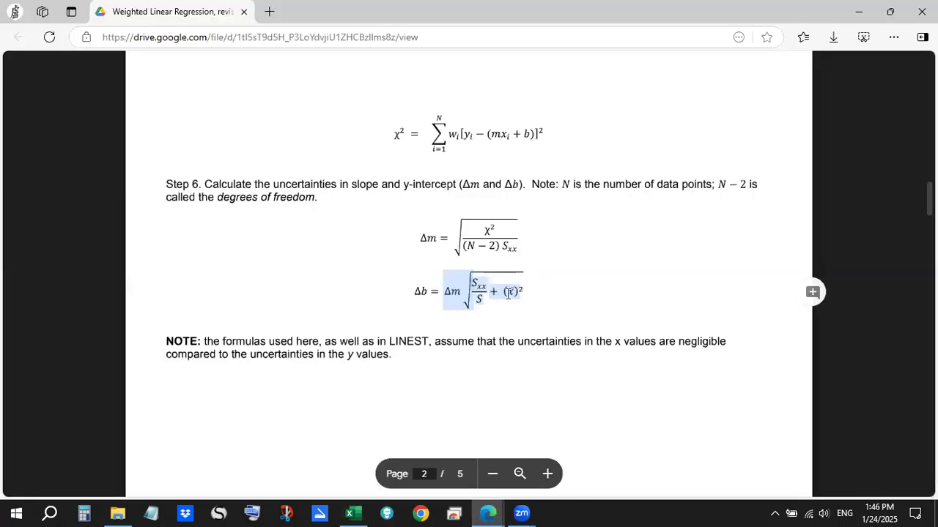
pyautogui.click(496, 511)
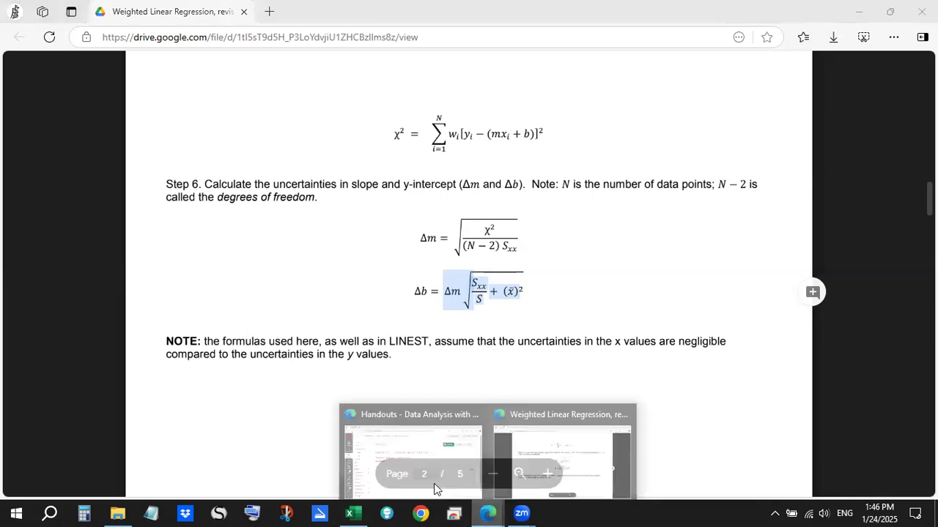
pyautogui.click(349, 511)
pyautogui.write('+')
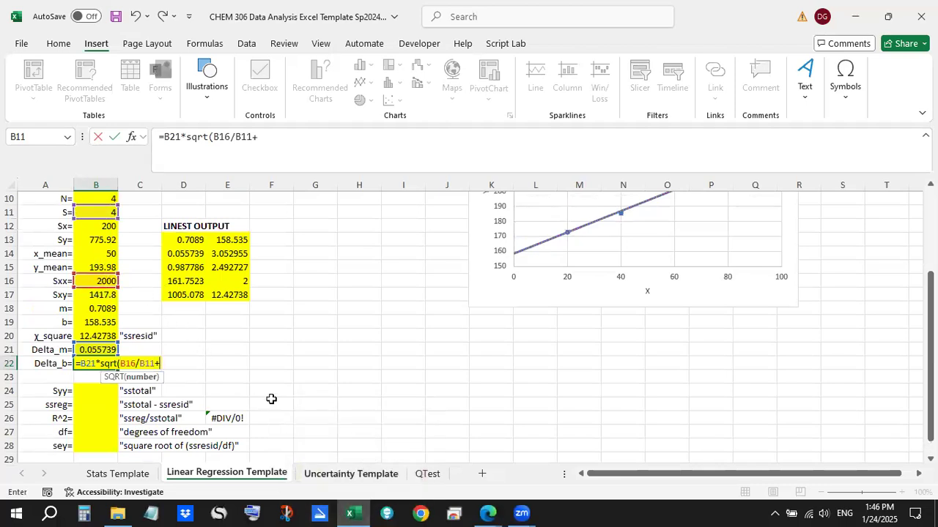
pyautogui.click(488, 513)
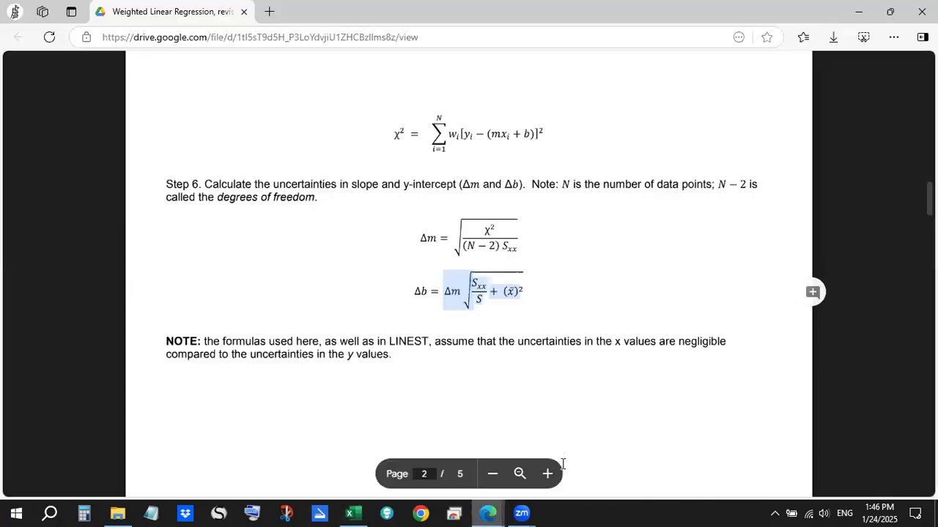
pyautogui.click(494, 513)
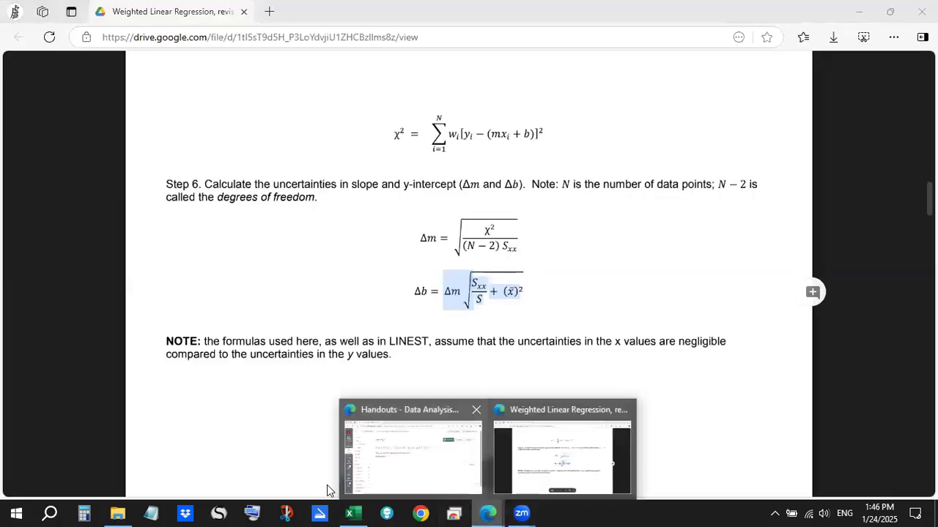
pyautogui.click(354, 512)
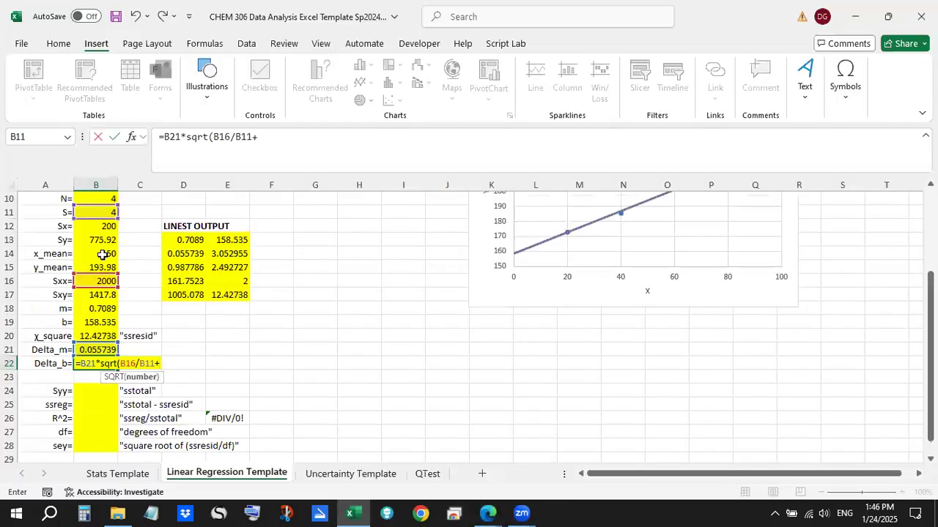
pyautogui.click(103, 254)
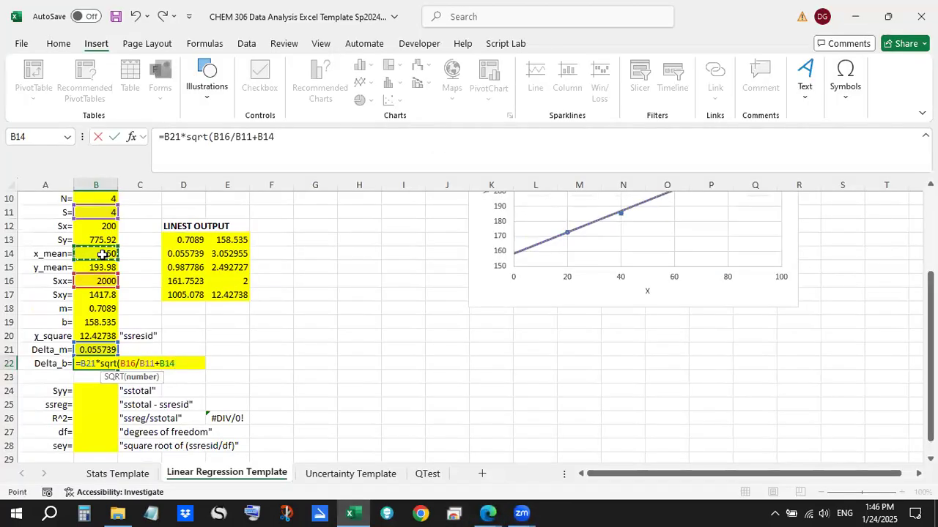
pyautogui.write('^2')
# Step: Check the whole Δb expression against the browser handout once more and enter the finished Delta_b formula in B22 in Excel
pyautogui.click(490, 513)
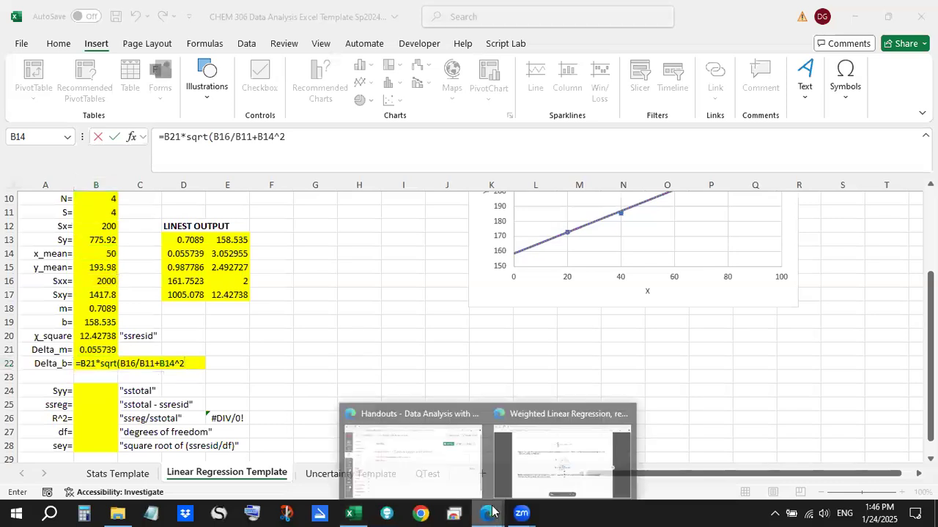
pyautogui.click(540, 470)
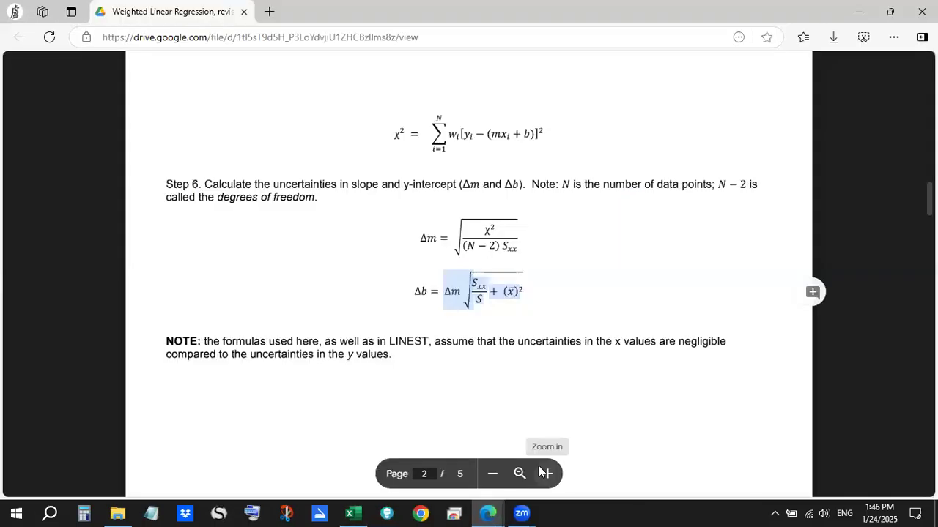
pyautogui.click(488, 513)
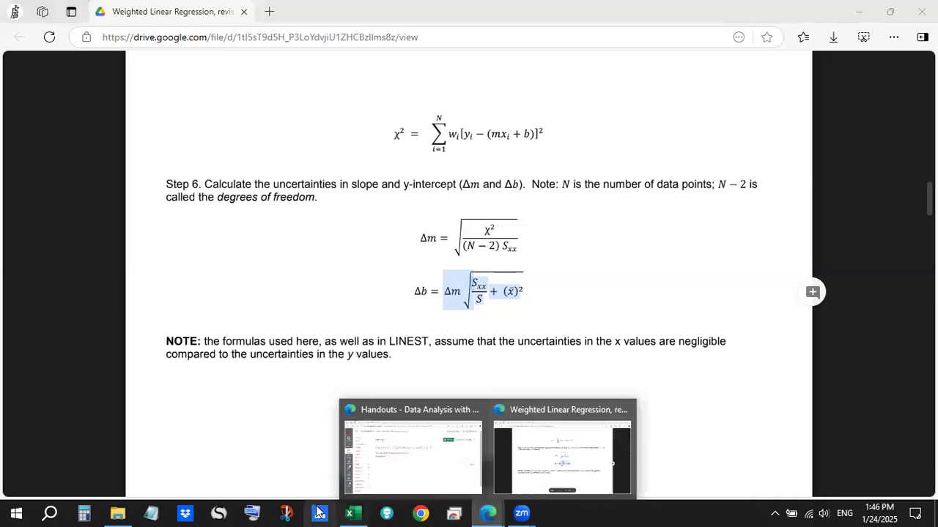
pyautogui.click(354, 513)
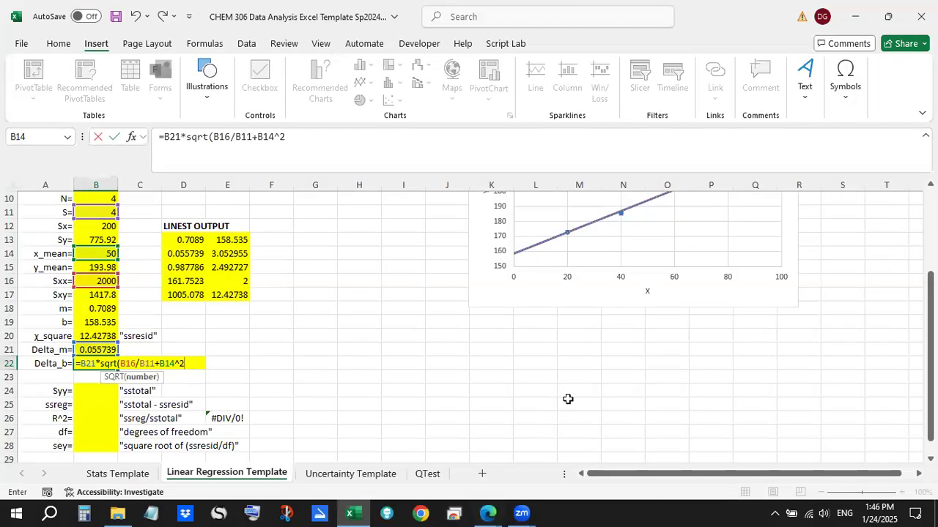
pyautogui.press('Return')
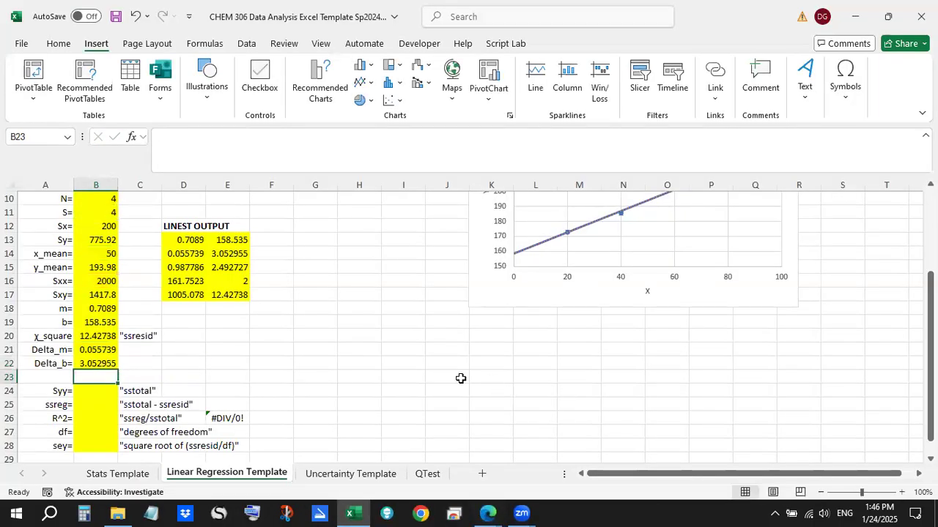
# Step: Compare the calculated Delta_b in B22 with the intercept uncertainty in E14 of the LINEST output
pyautogui.moveTo(65, 364); pyautogui.dragTo(86, 363)
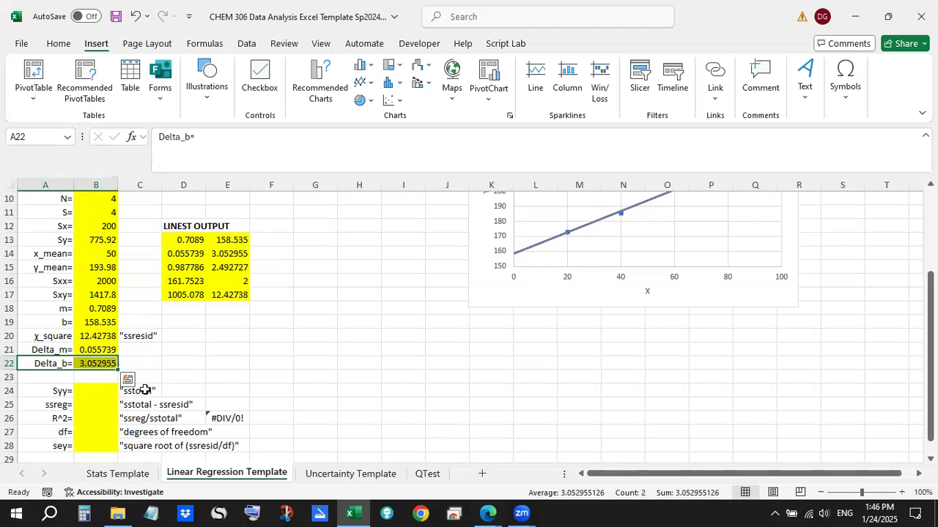
pyautogui.click(240, 255)
pyautogui.moveTo(231, 241); pyautogui.dragTo(231, 254)
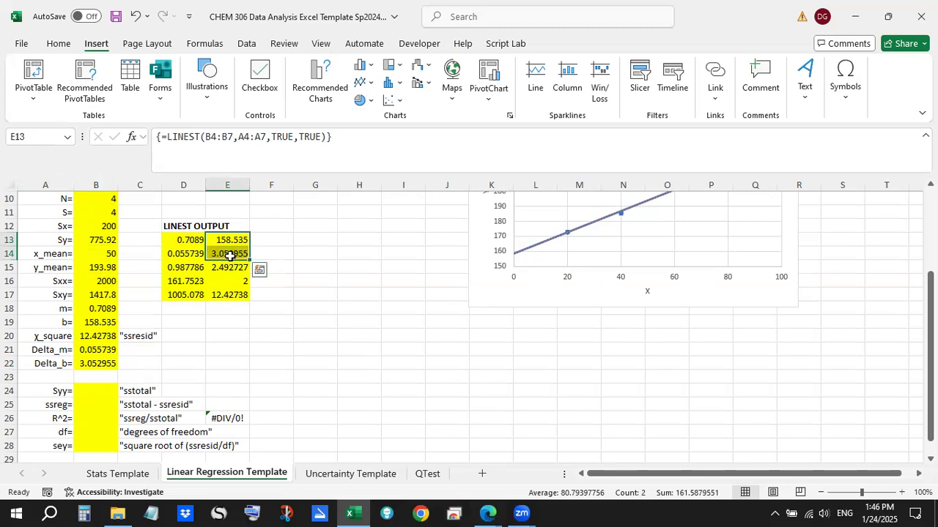
pyautogui.click(229, 254)
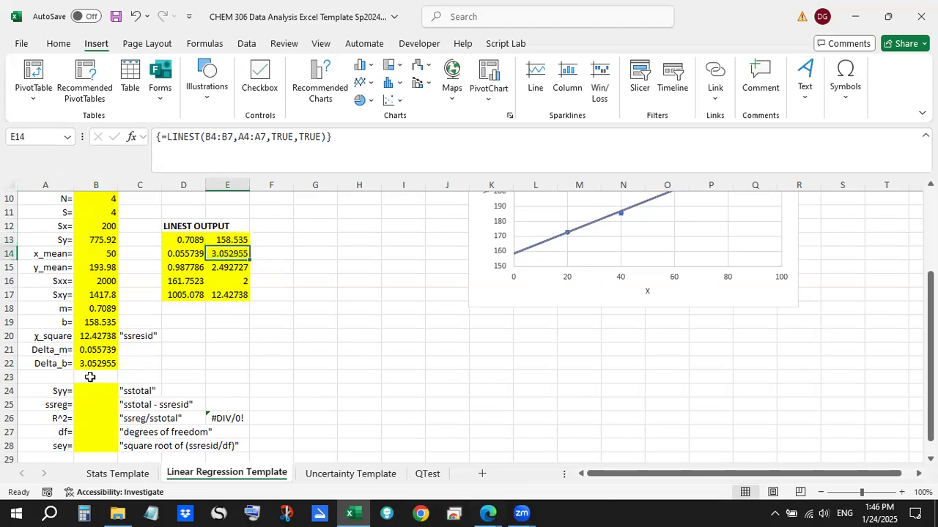
pyautogui.keyDown('ctrl'); pyautogui.click(99, 363); pyautogui.keyUp('ctrl')
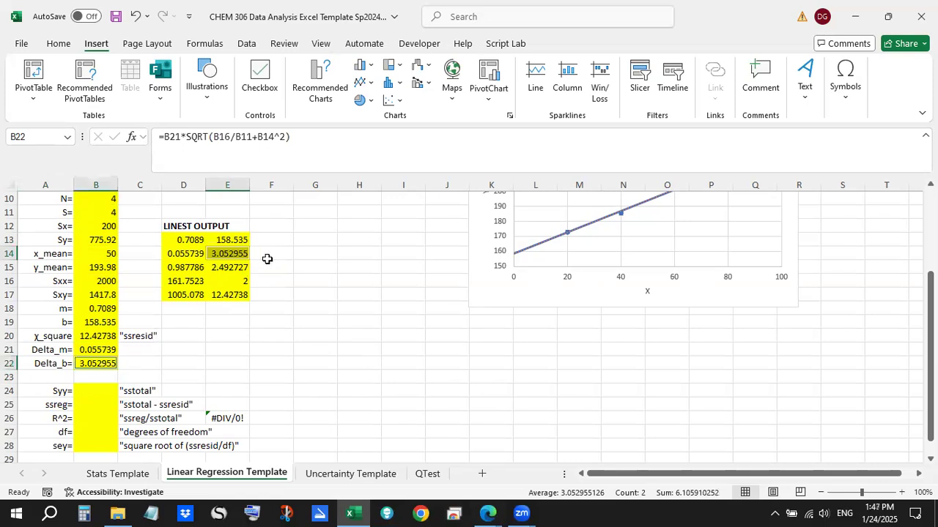
pyautogui.click(324, 276)
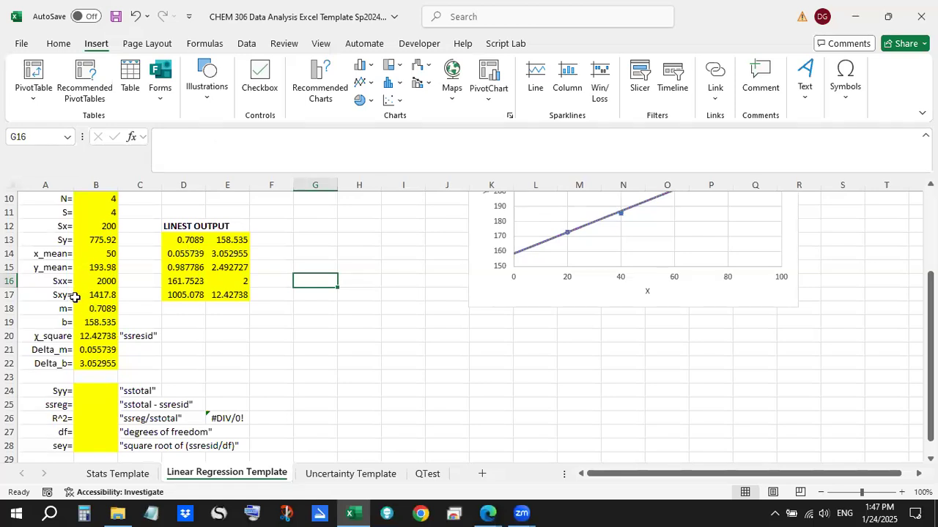
# Step: Compare the χ_square value in B20 with the residual sum of squares in E17 of the LINEST output
pyautogui.click(82, 338)
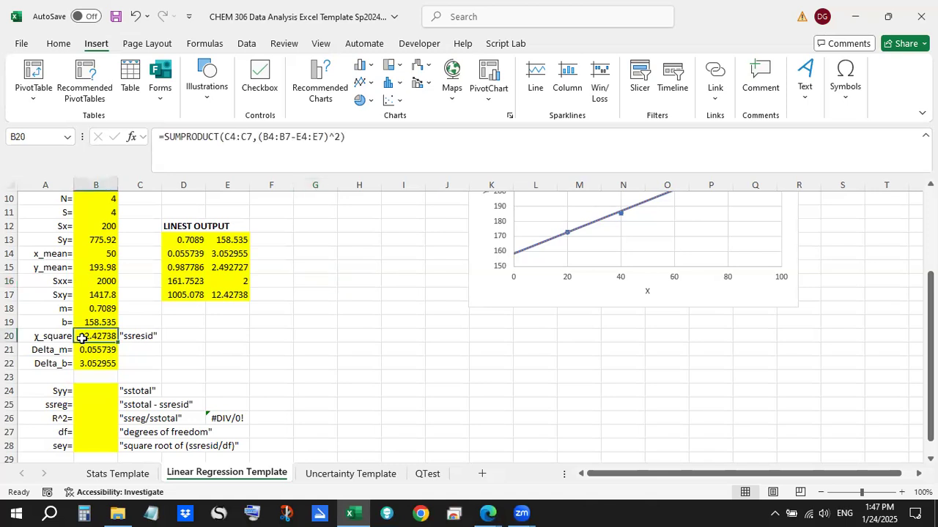
pyautogui.moveTo(189, 238); pyautogui.dragTo(225, 298)
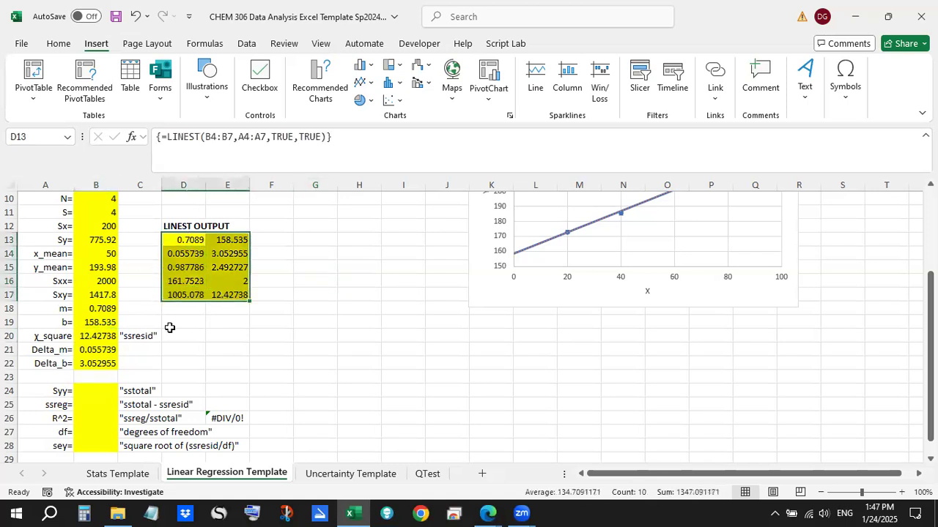
pyautogui.click(89, 338)
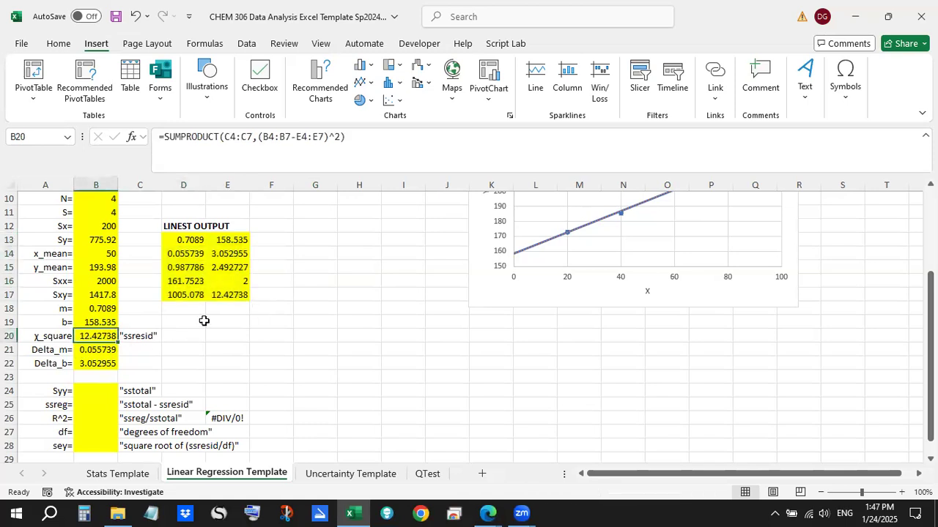
pyautogui.moveTo(197, 252); pyautogui.dragTo(205, 283)
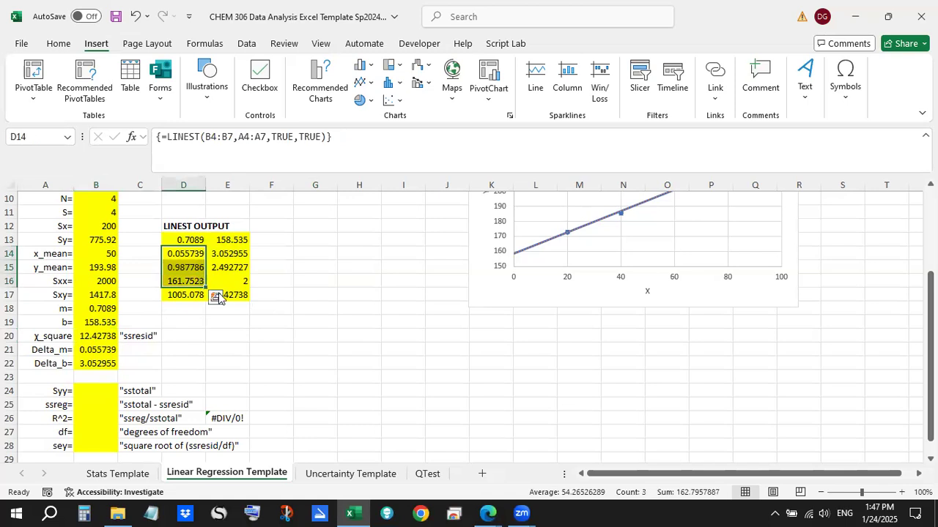
pyautogui.click(239, 296)
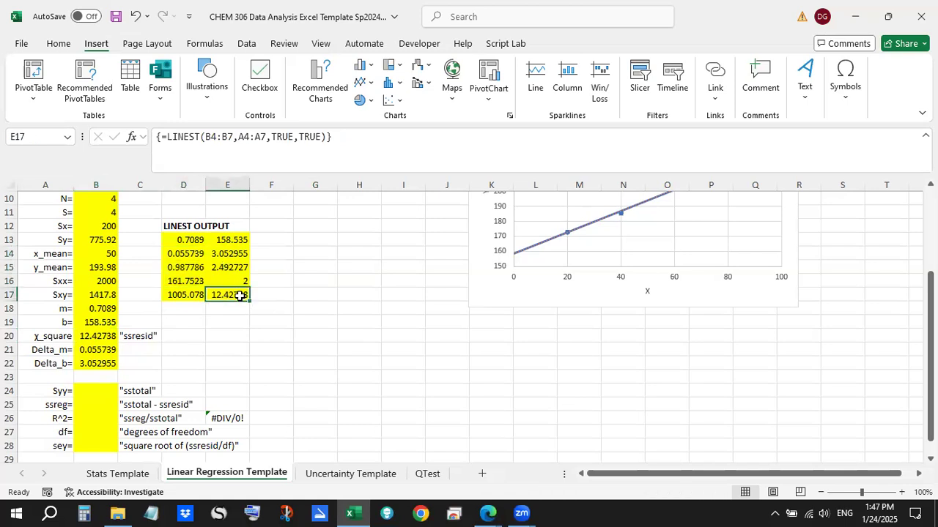